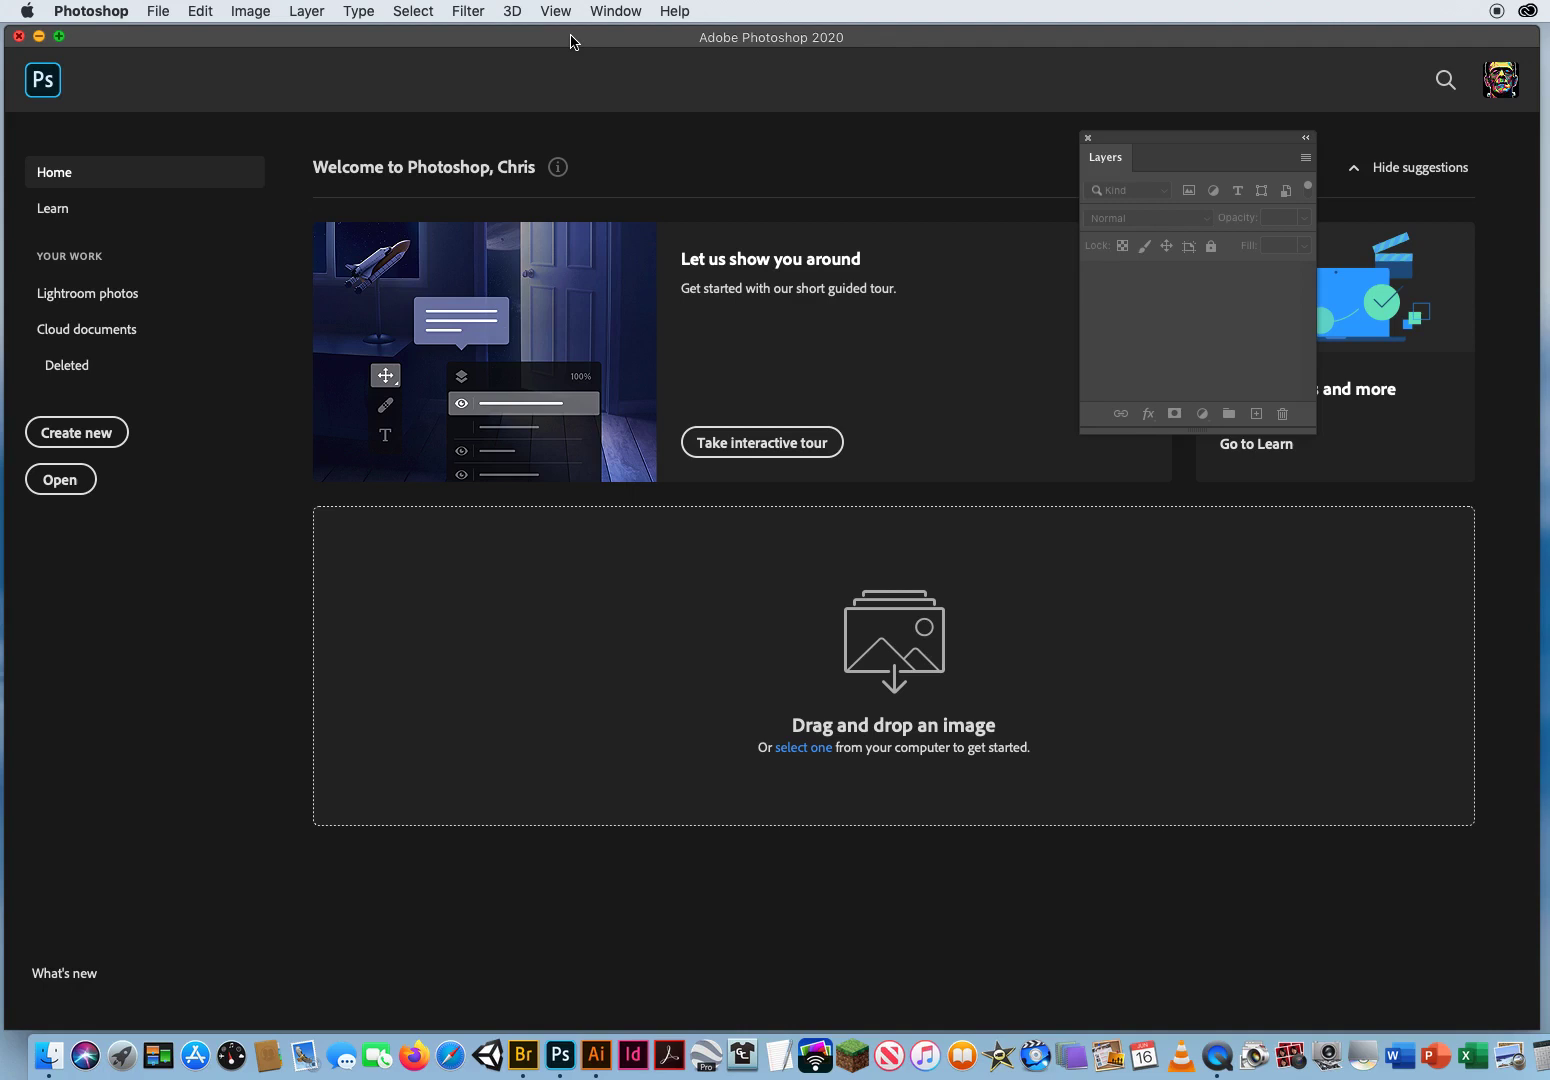
Step: Open 6 Young Jennifer.jpg from the 6 Color Enhance Ex folder
left_click(162, 12)
left_click(178, 55)
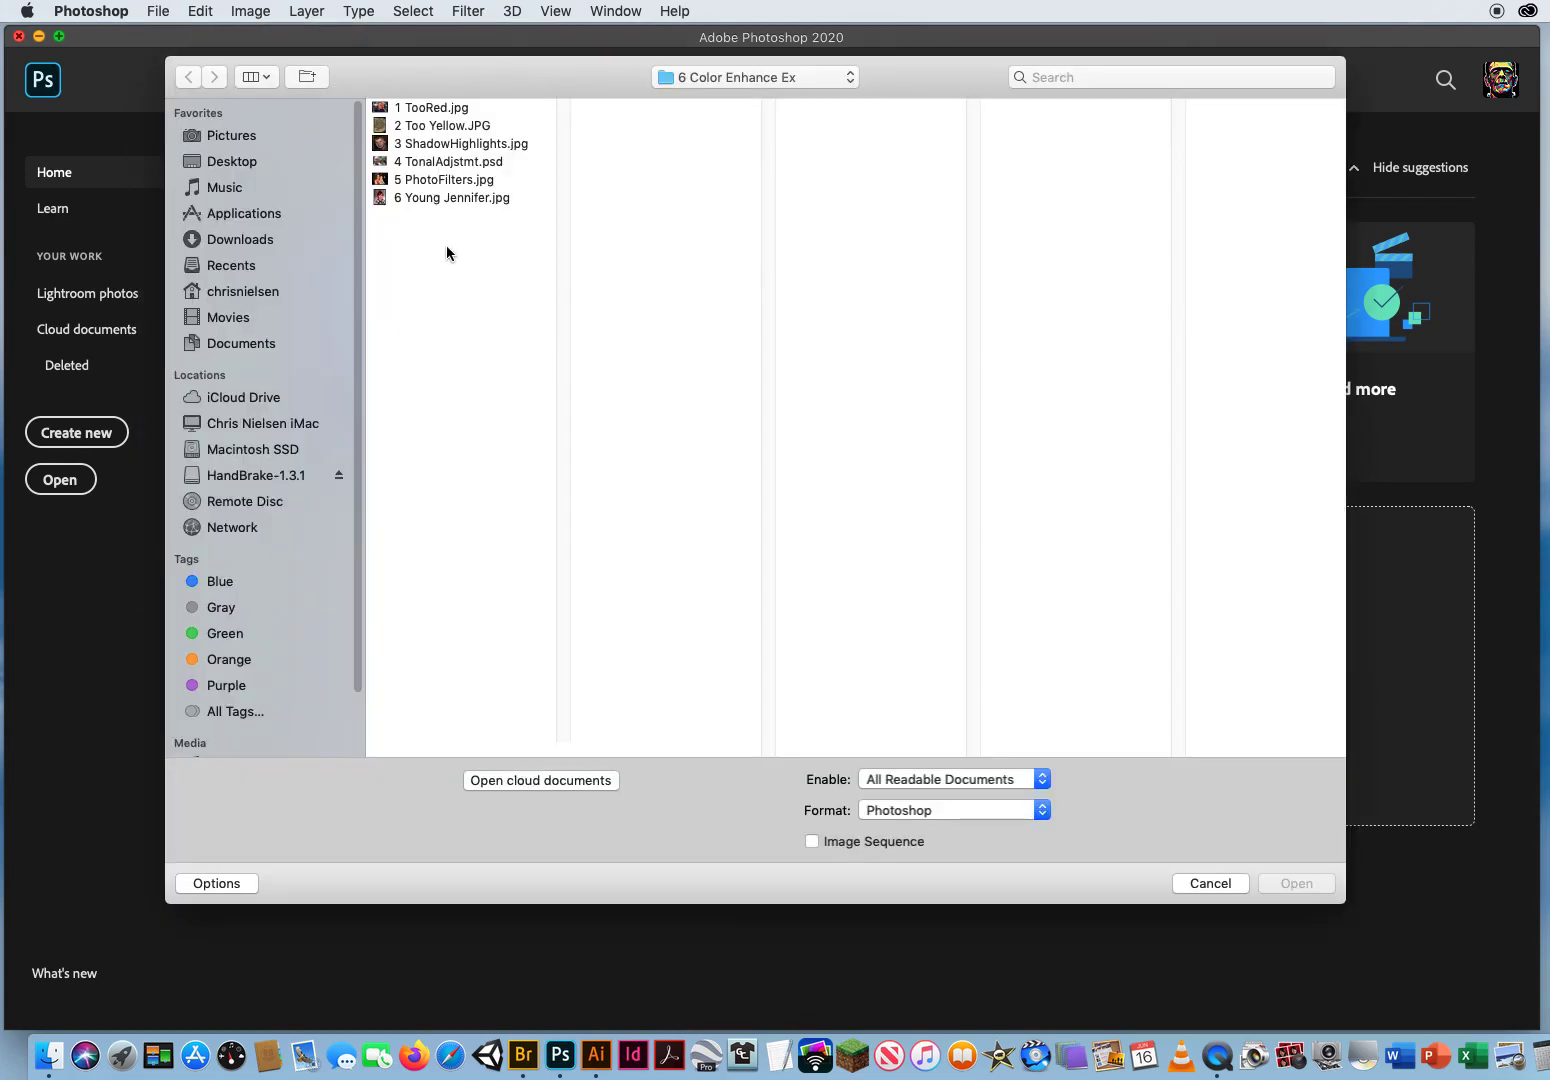
left_click(423, 198)
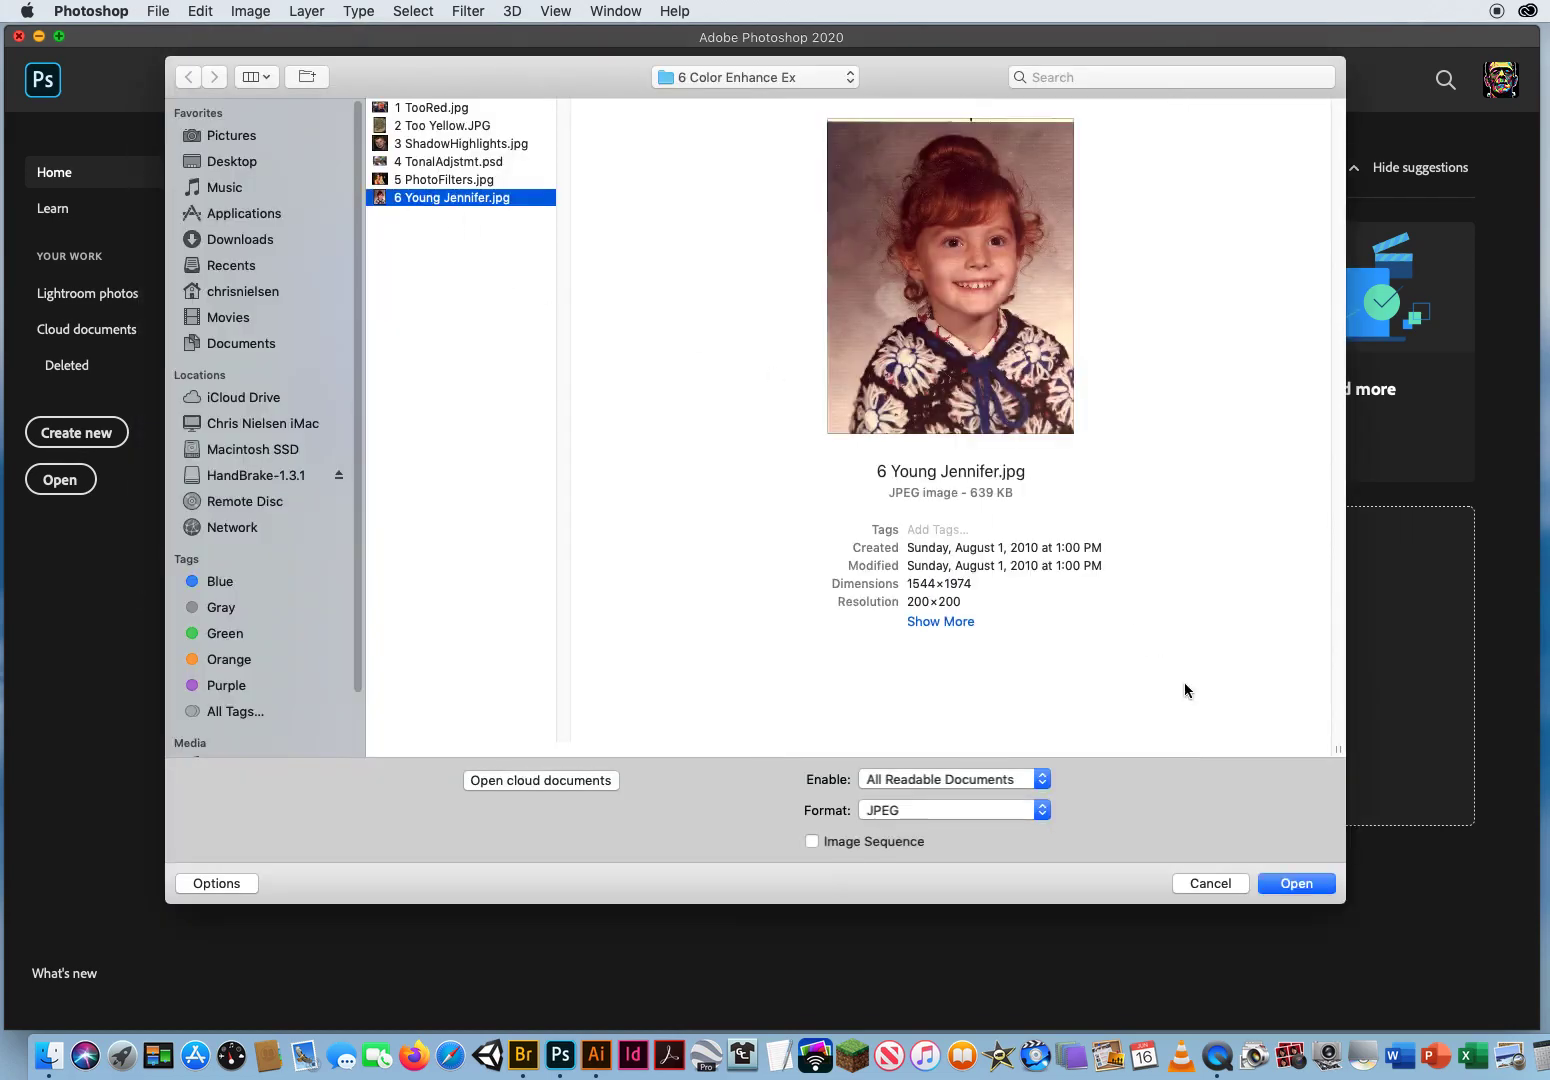
left_click(1296, 884)
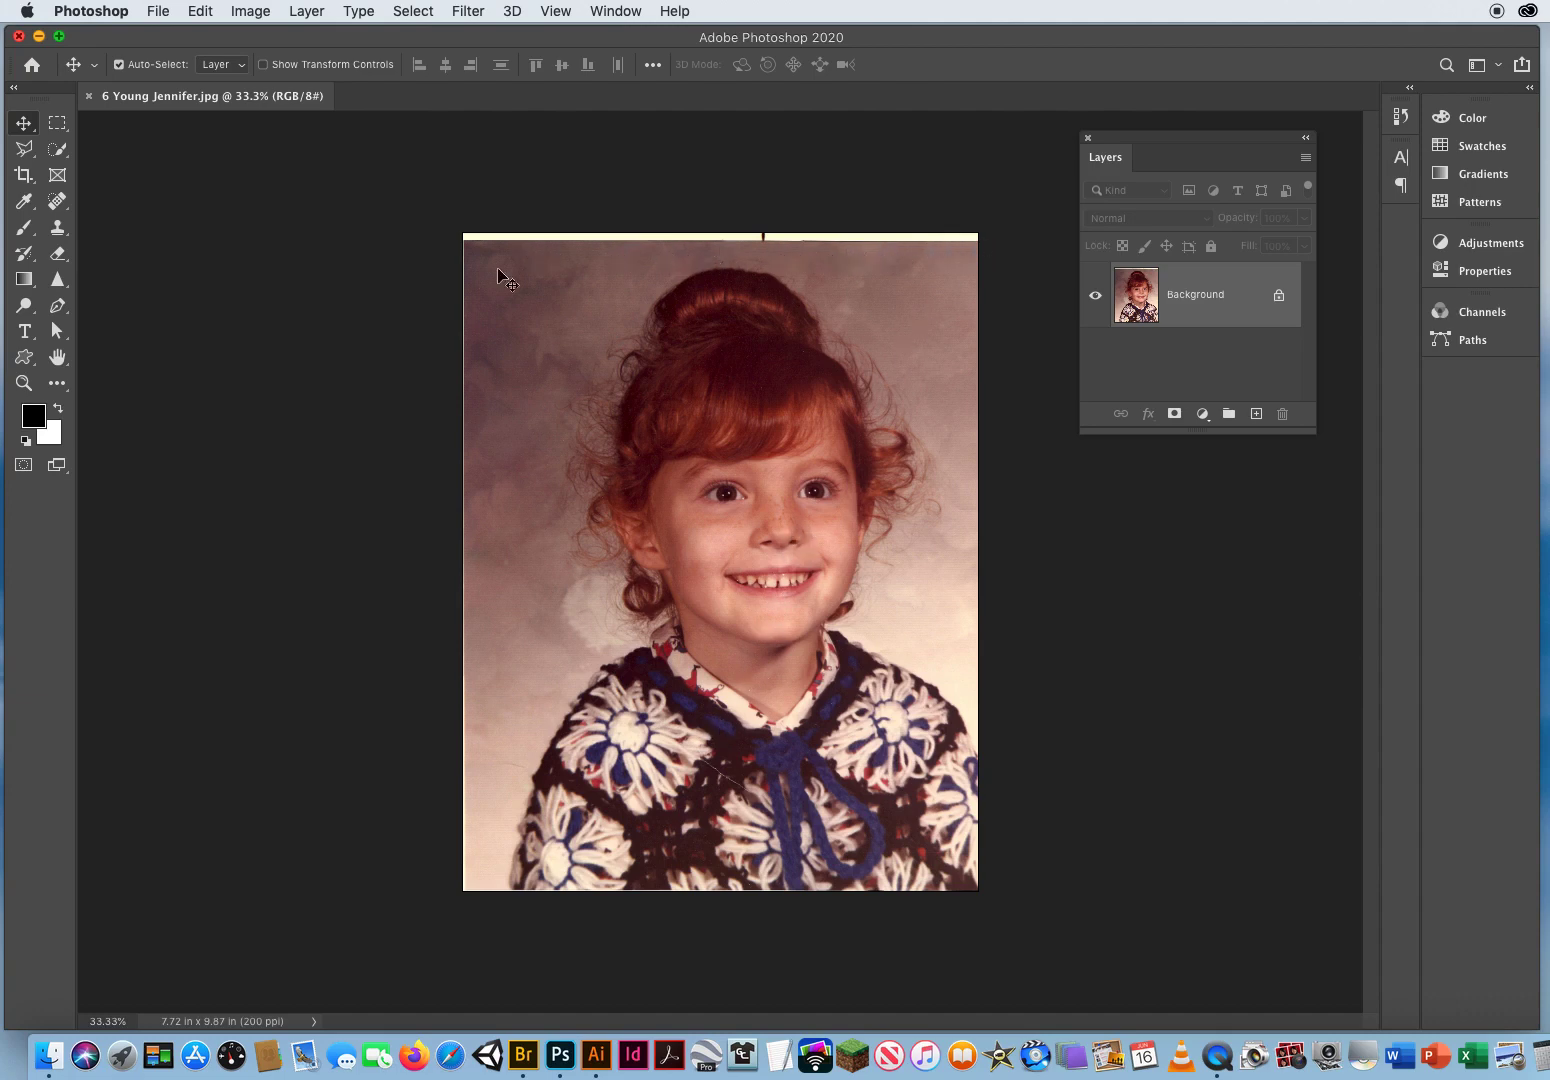
Step: Crop away the portrait's uneven borders, leaving a 6.77 × 9.625 in image at 200 ppi
left_click(20, 178)
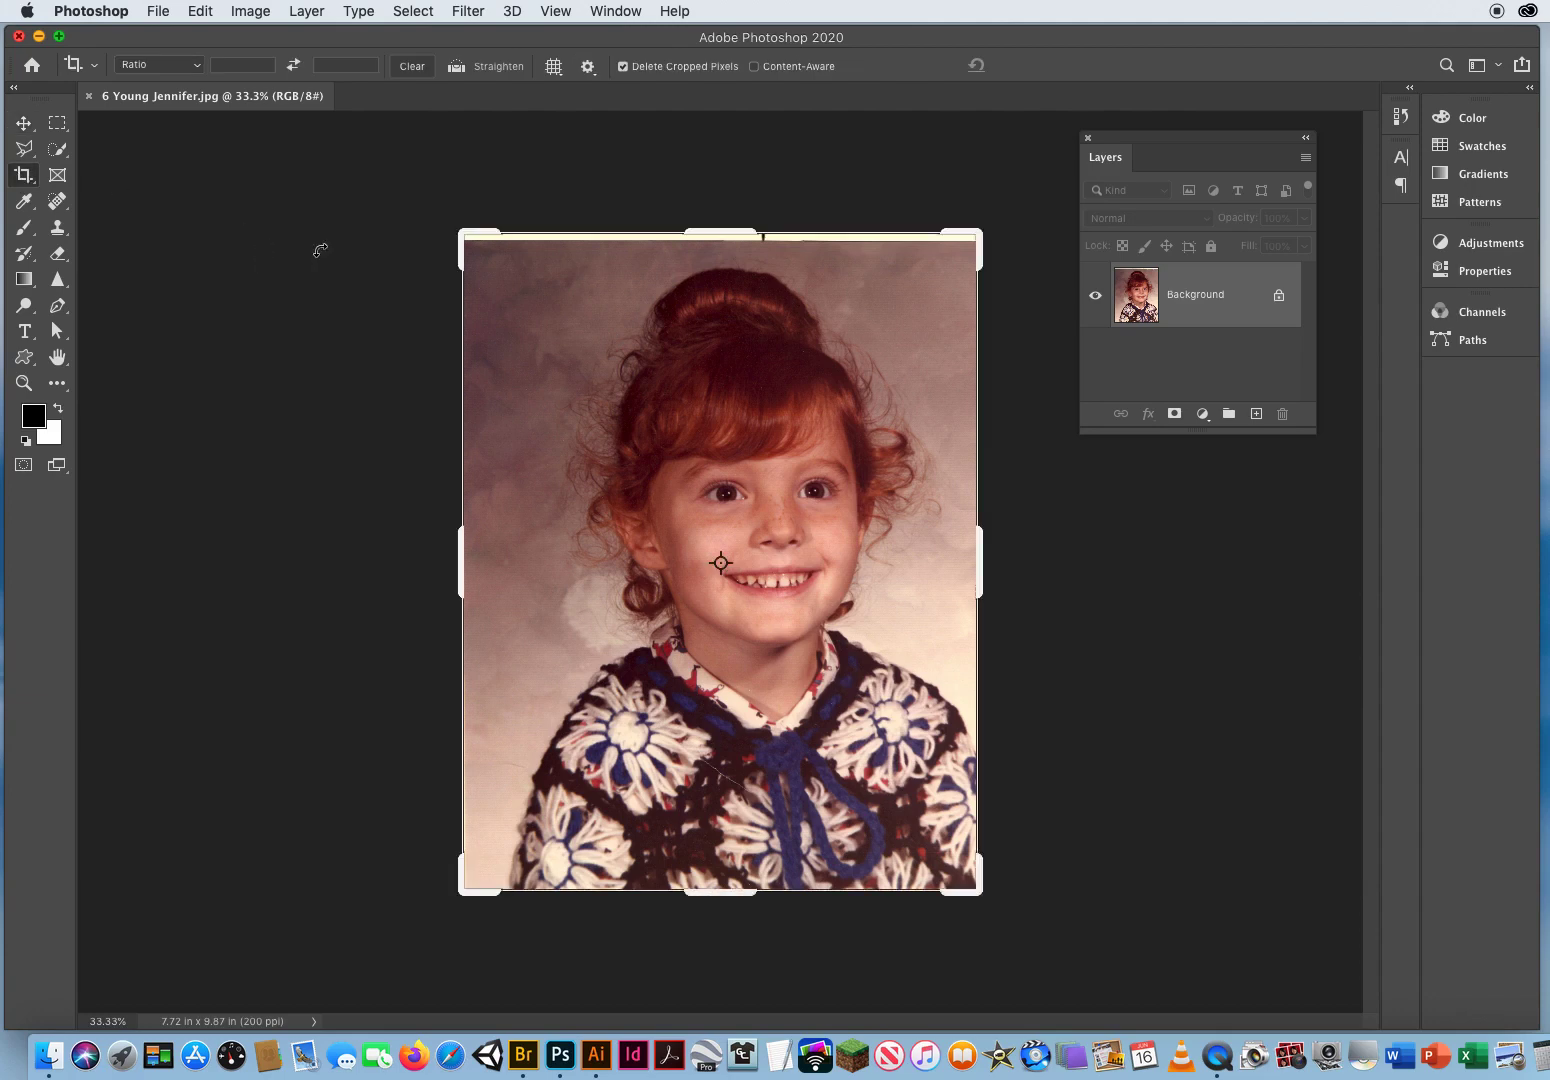
left_click(580, 364)
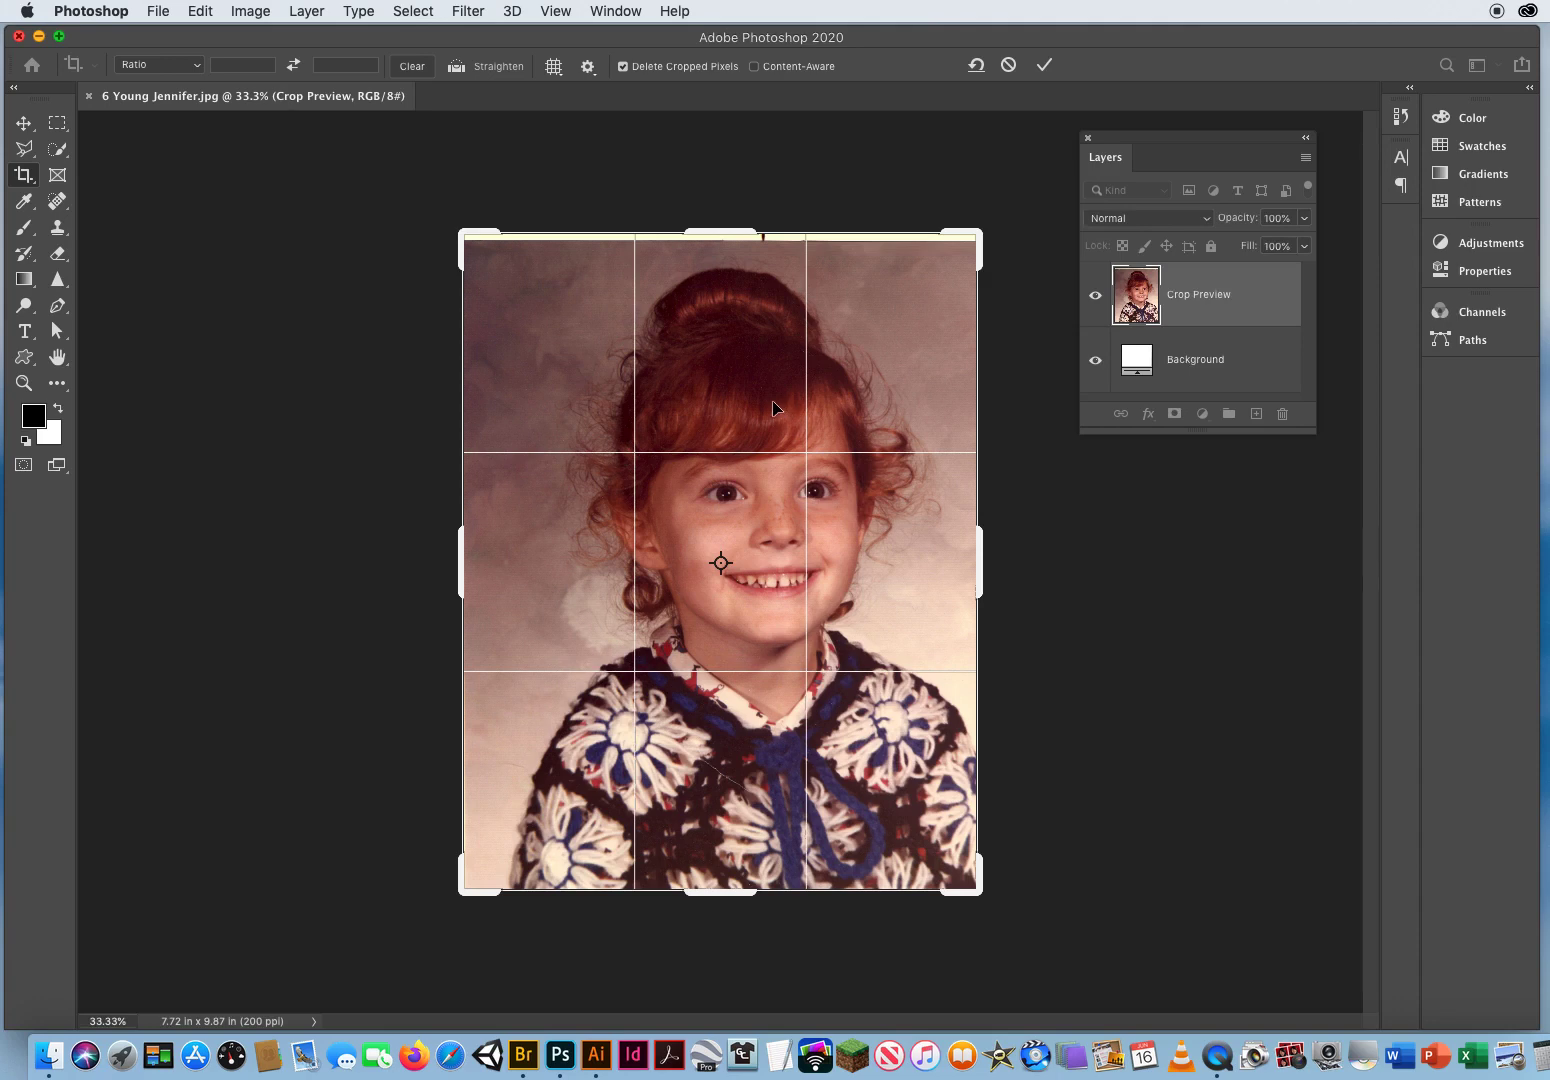
left_click_drag(458, 566, 491, 567)
left_click_drag(727, 897, 727, 892)
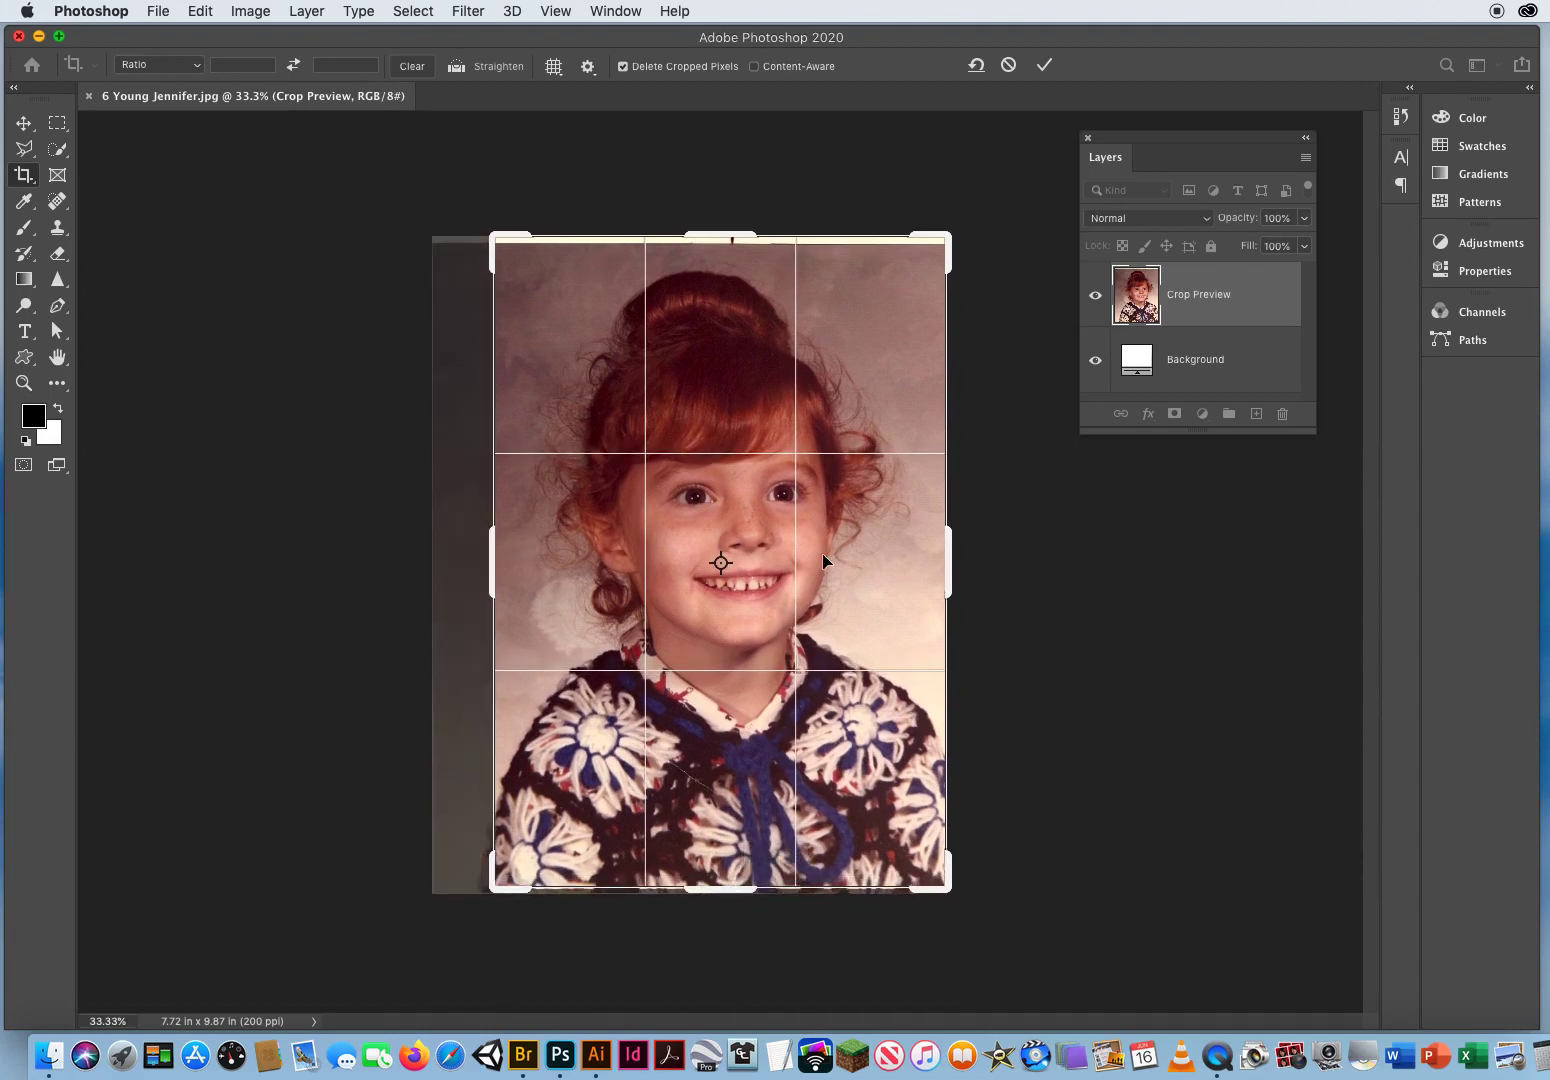
left_click_drag(736, 237, 735, 239)
left_click_drag(949, 549, 946, 547)
left_click_drag(485, 553, 487, 563)
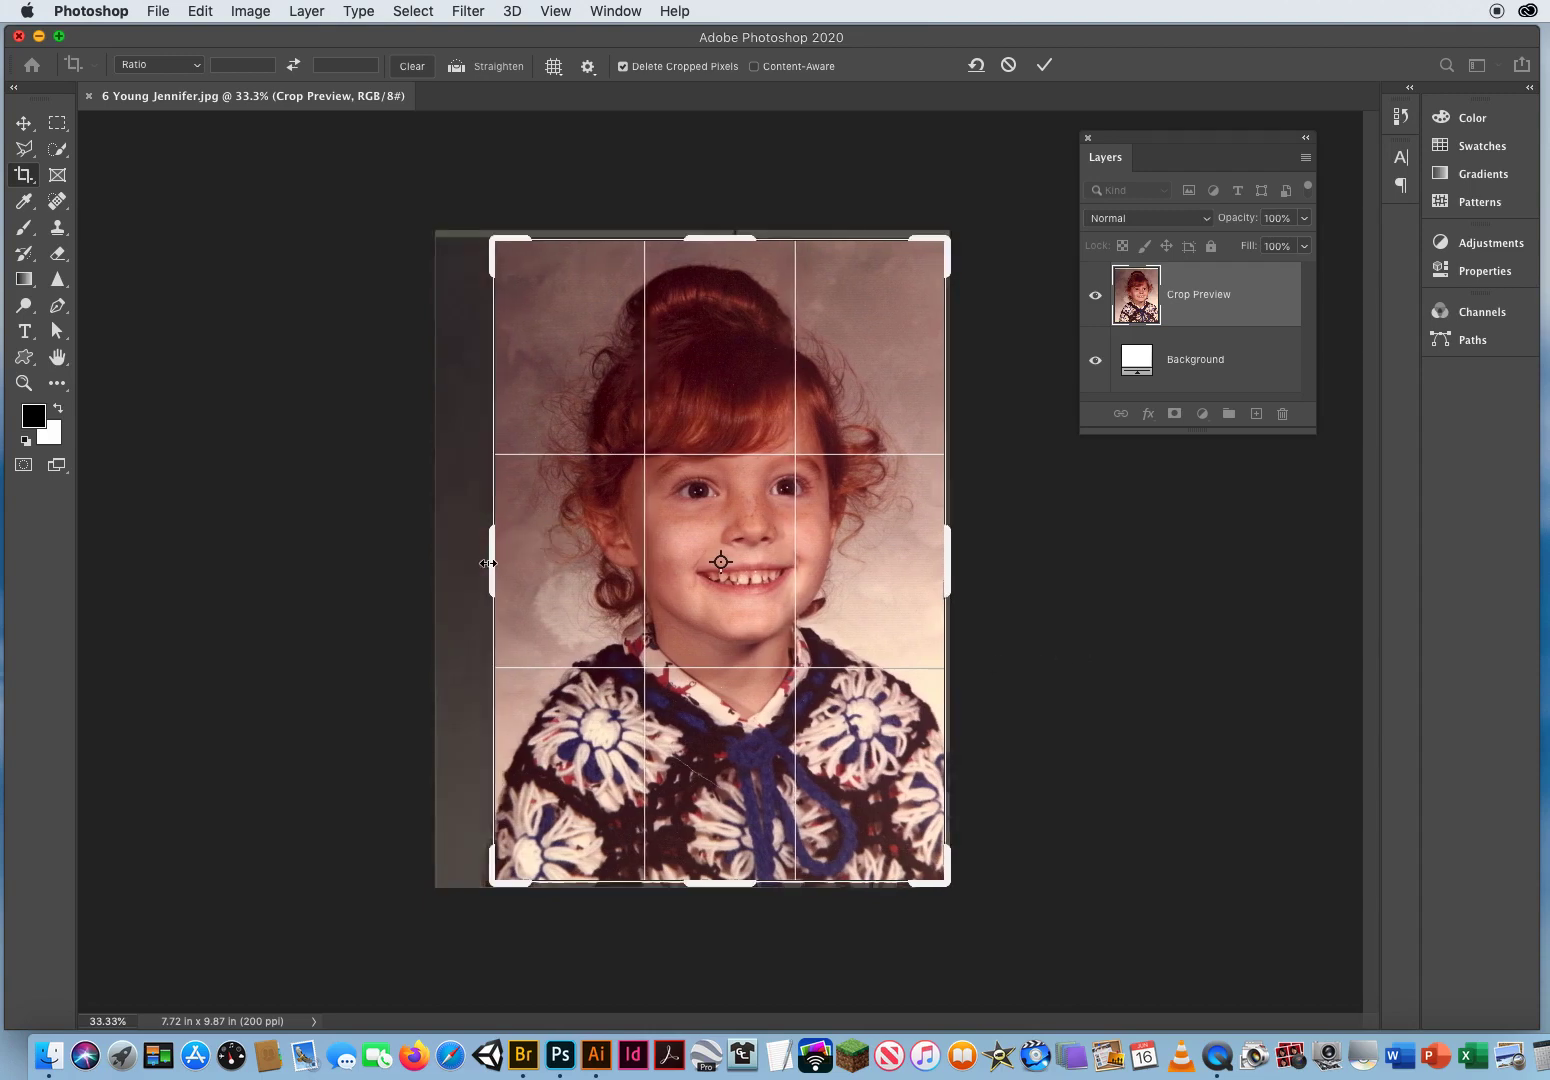
key("Return")
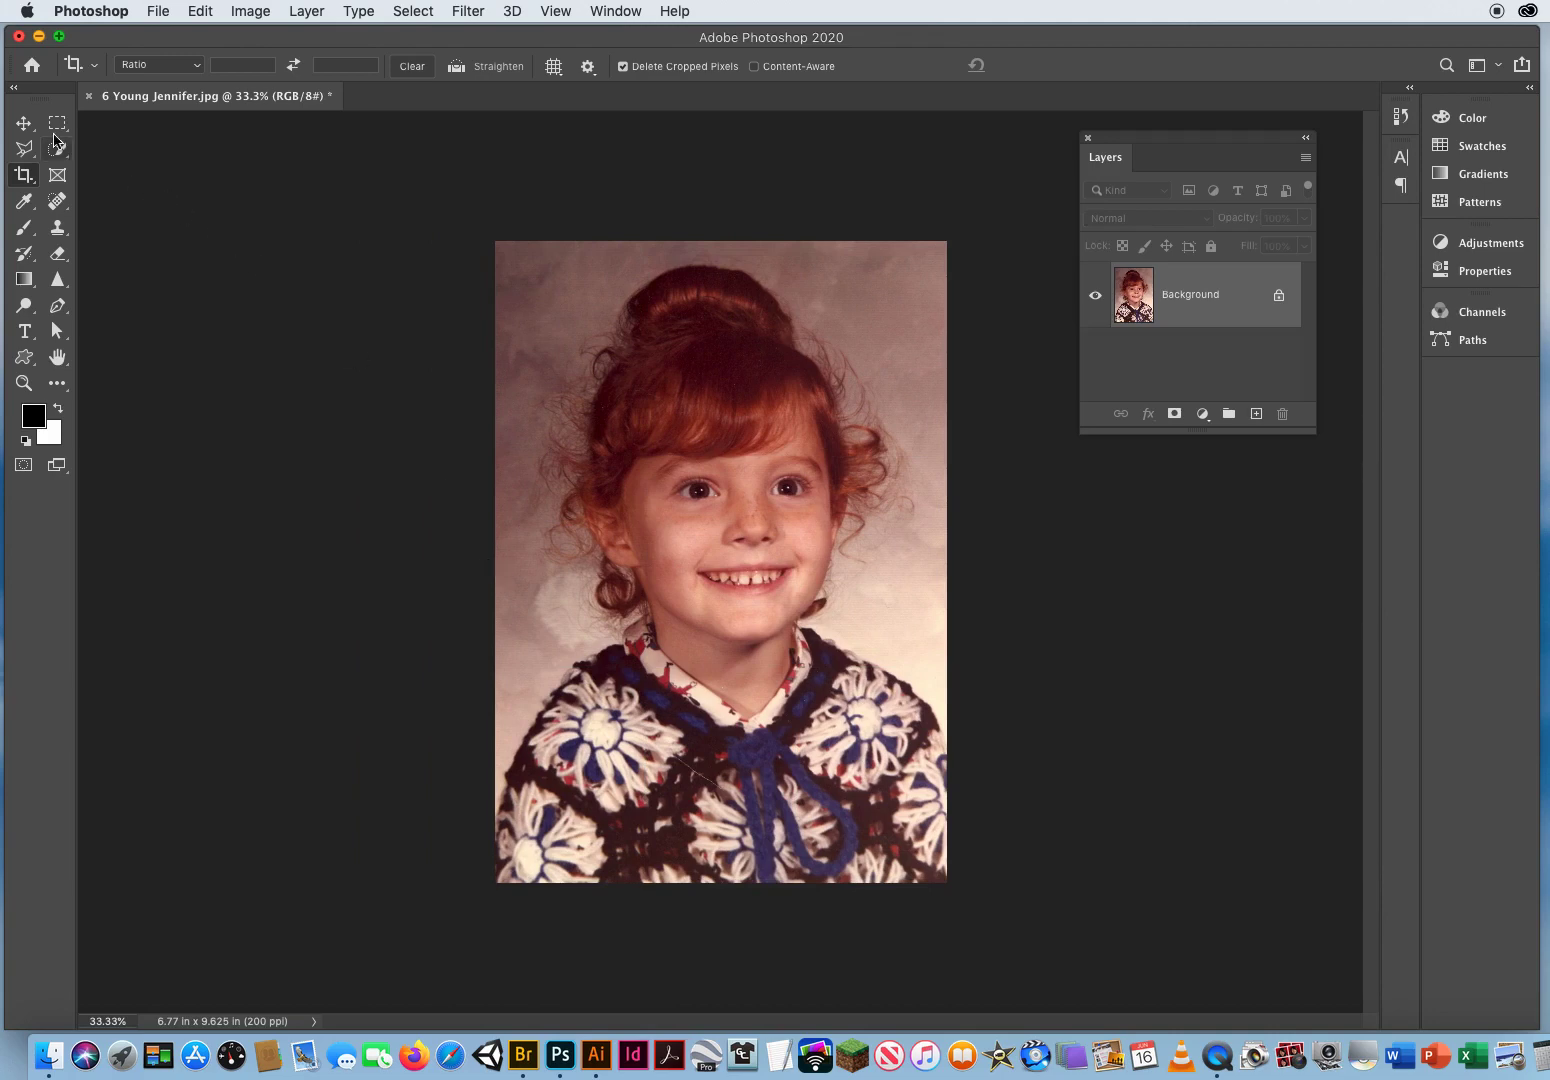
Step: Duplicate the Background layer as Layer 1 with Cmd+J and enlarge the Layers panel
left_click(23, 123)
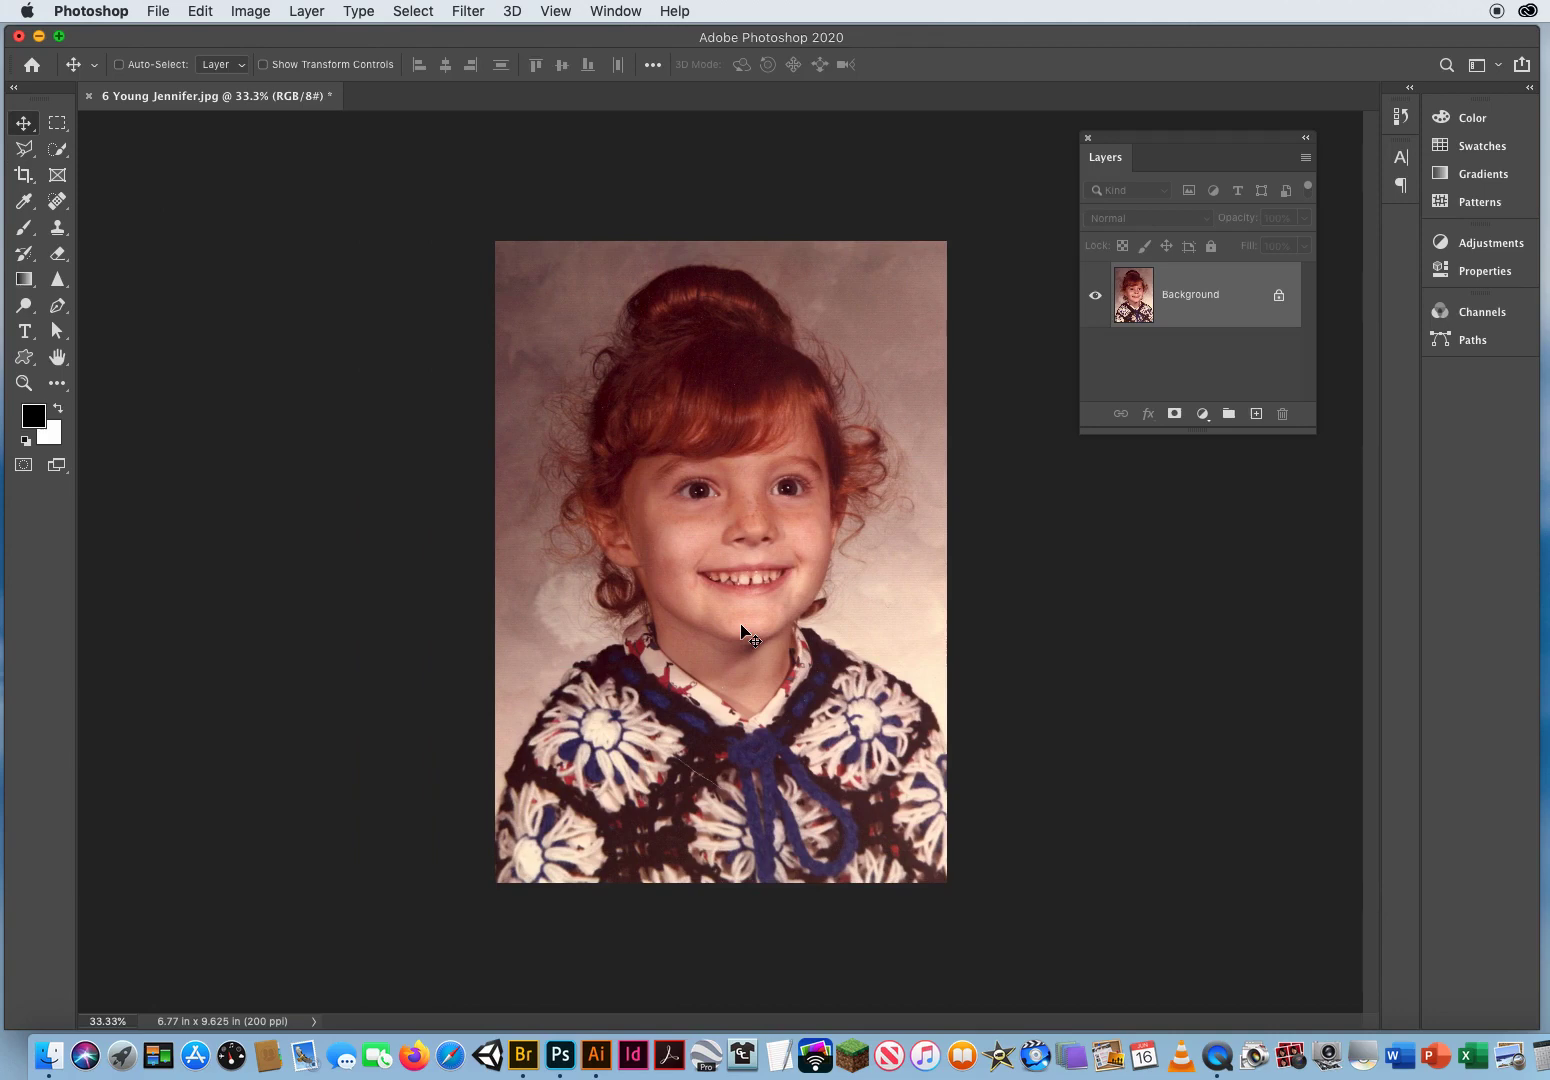
key("super+j")
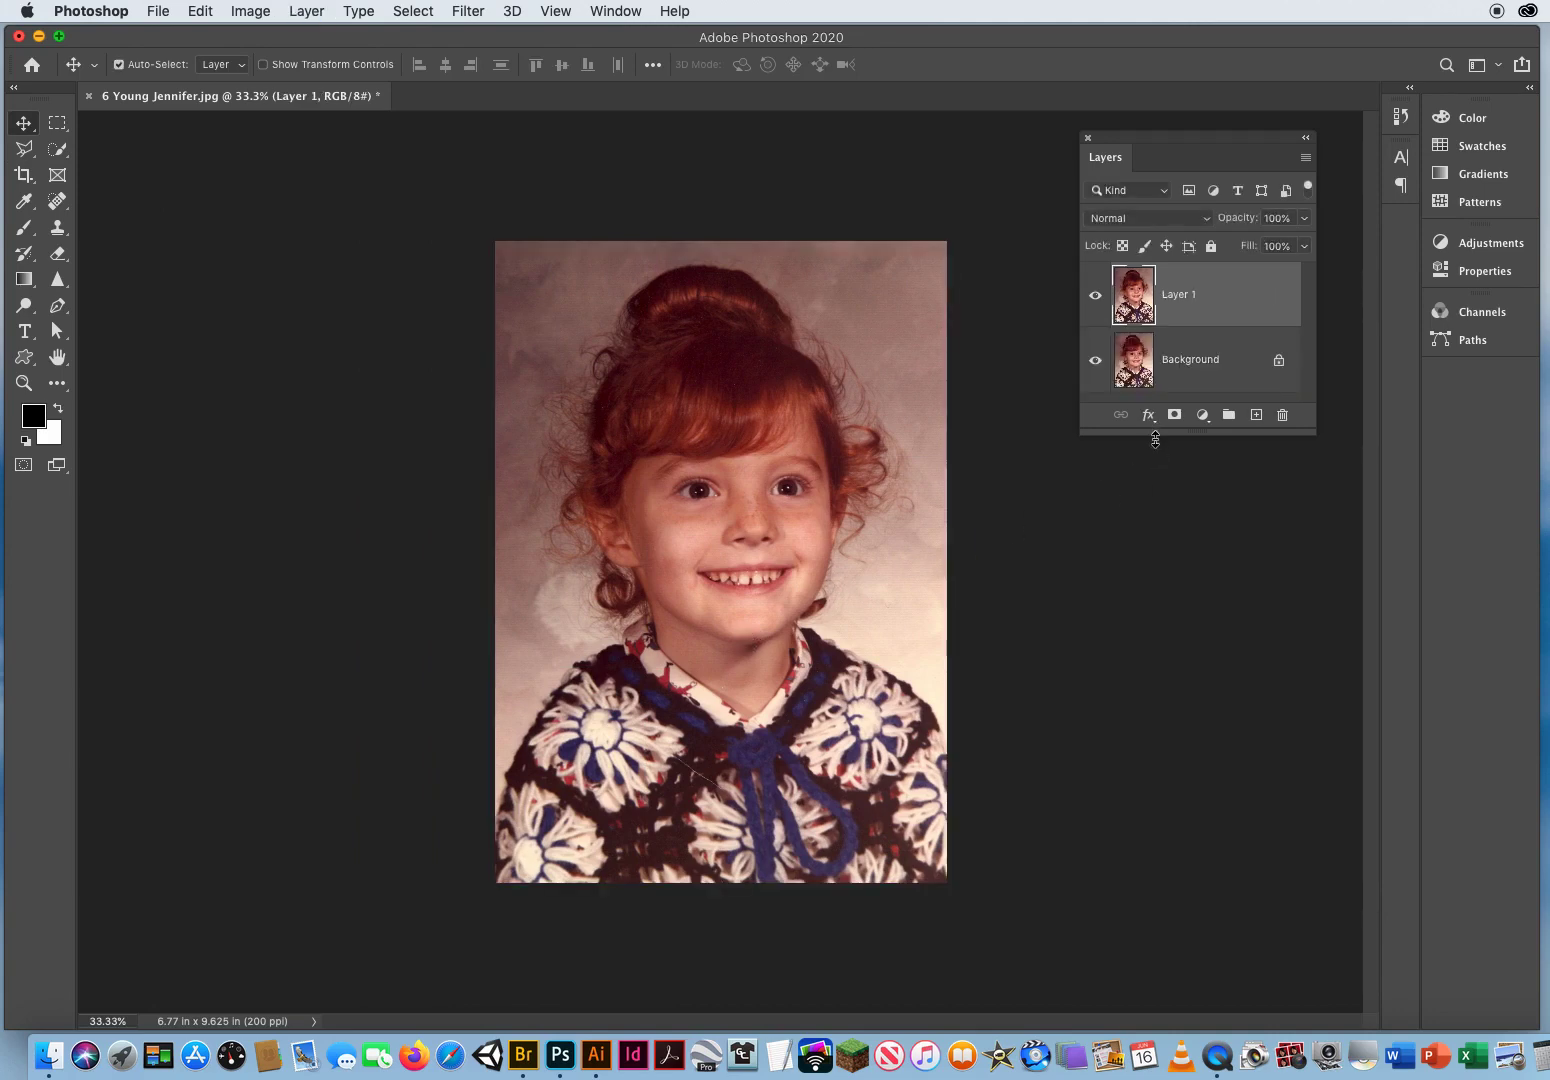
left_click_drag(1155, 440, 1153, 560)
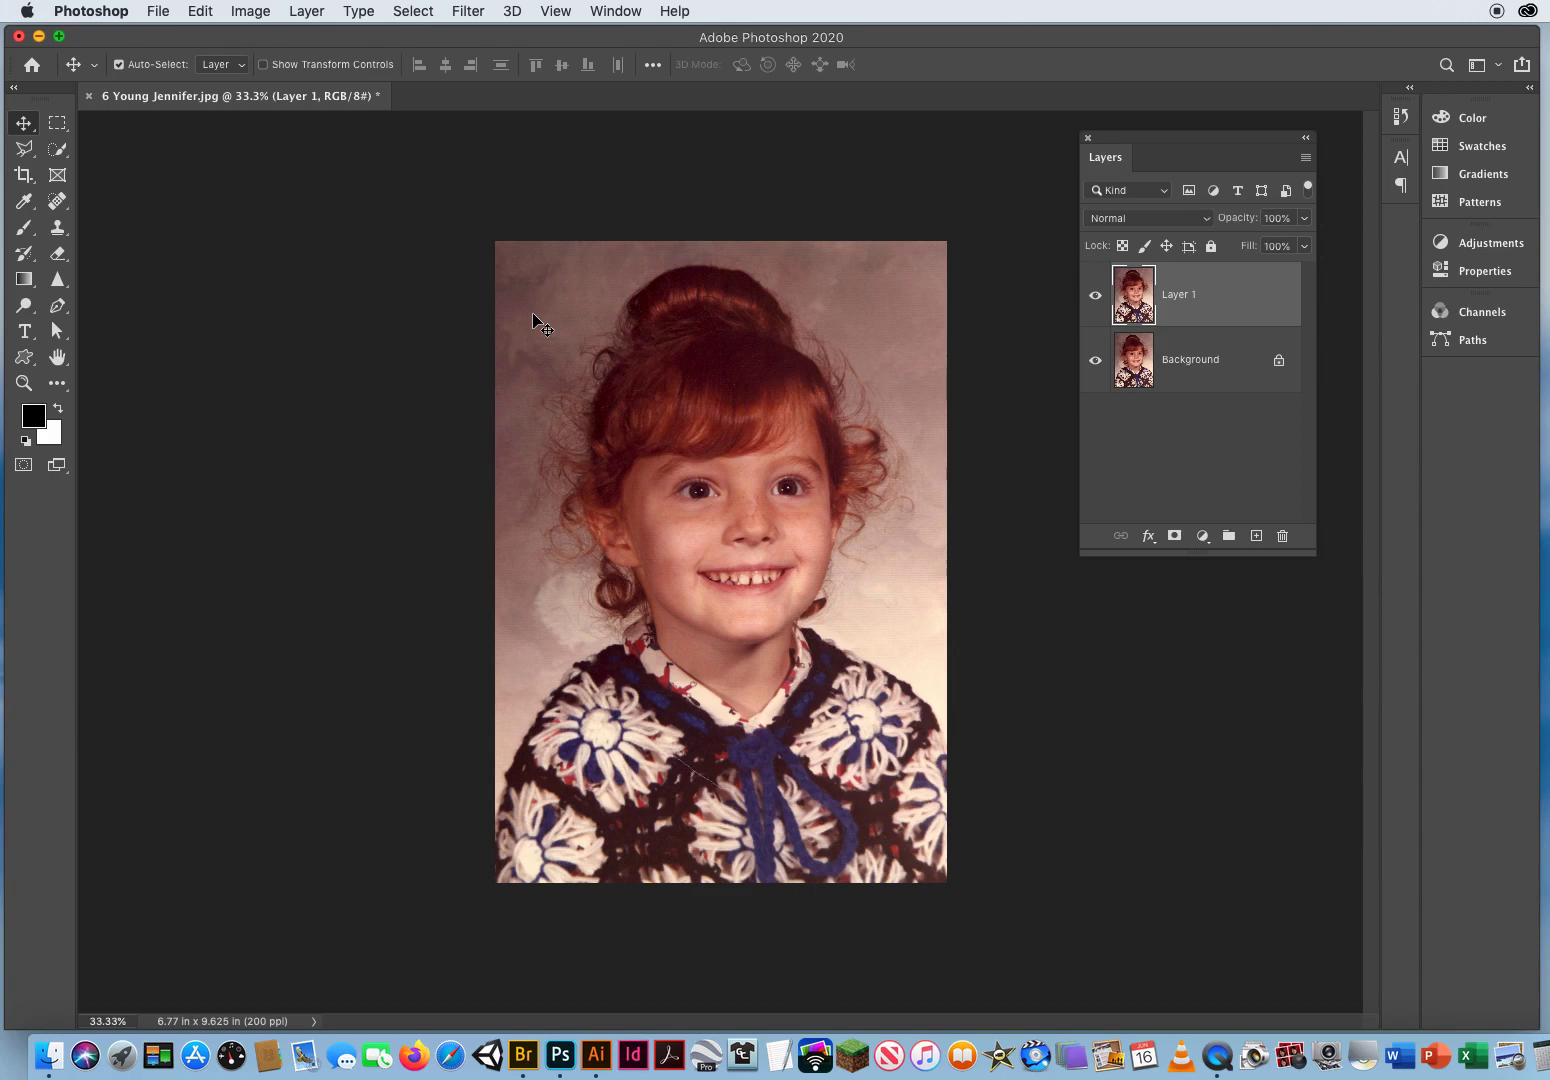
Step: Apply Auto Color to remove the red cast, then raise Hue/Saturation saturation to +19
left_click(242, 12)
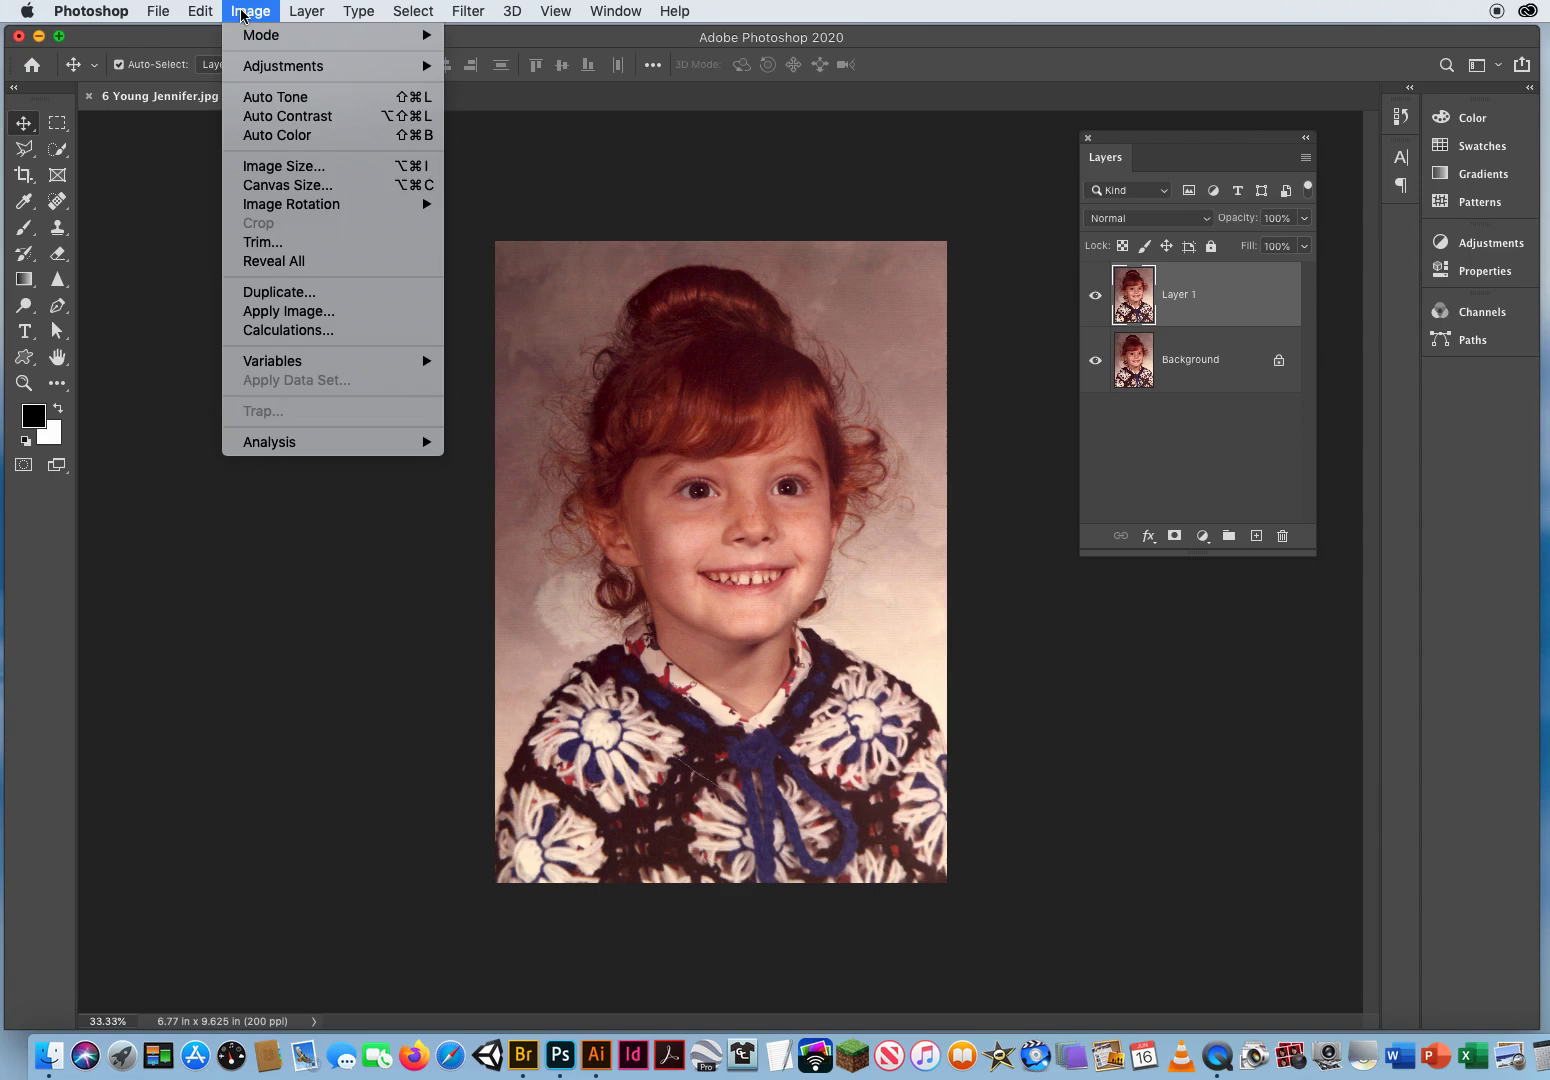
left_click(276, 136)
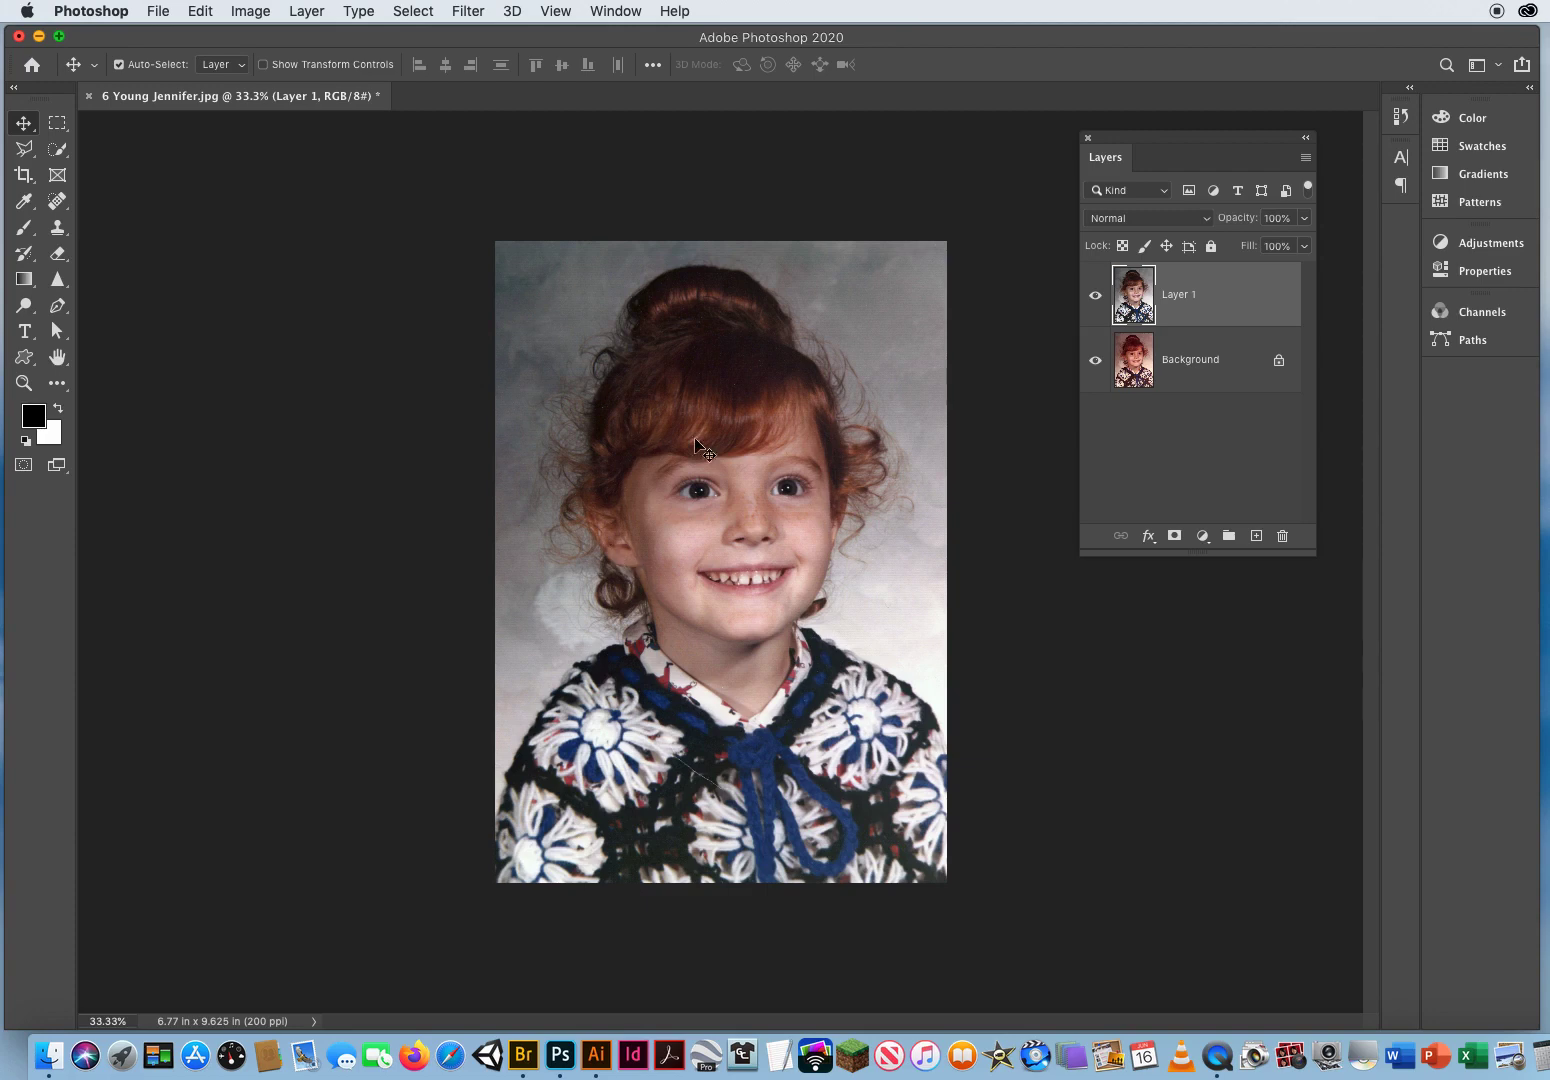
left_click(252, 14)
mouse_move(251, 68)
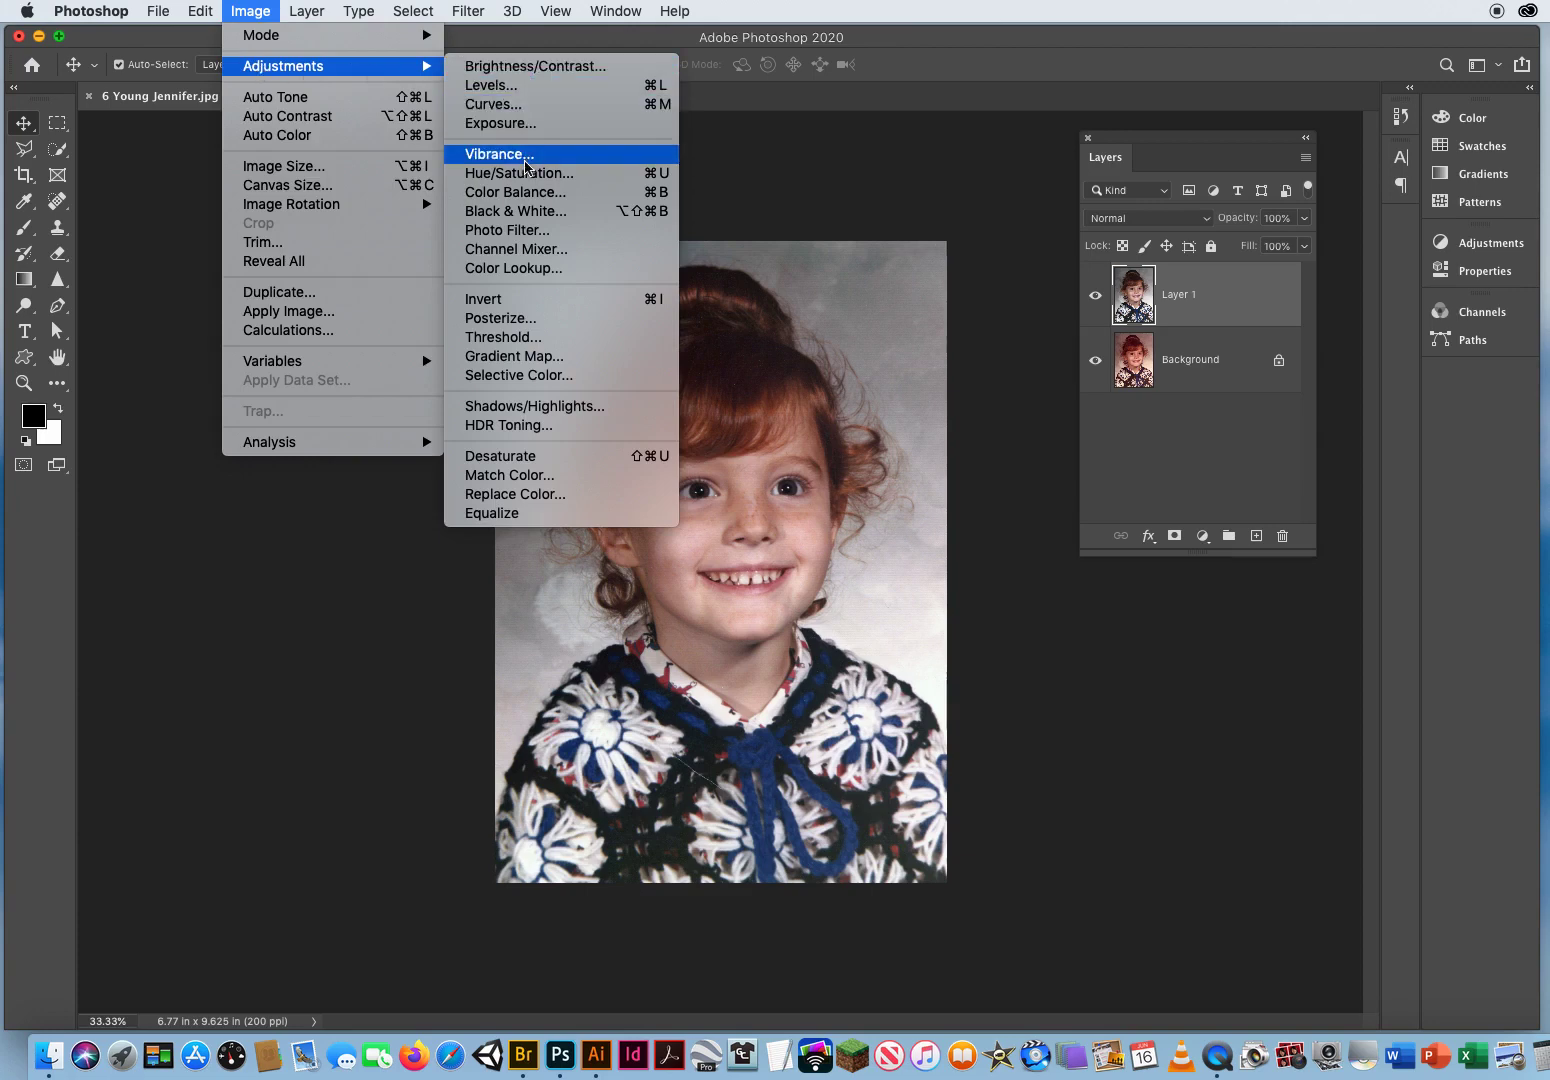
left_click(525, 174)
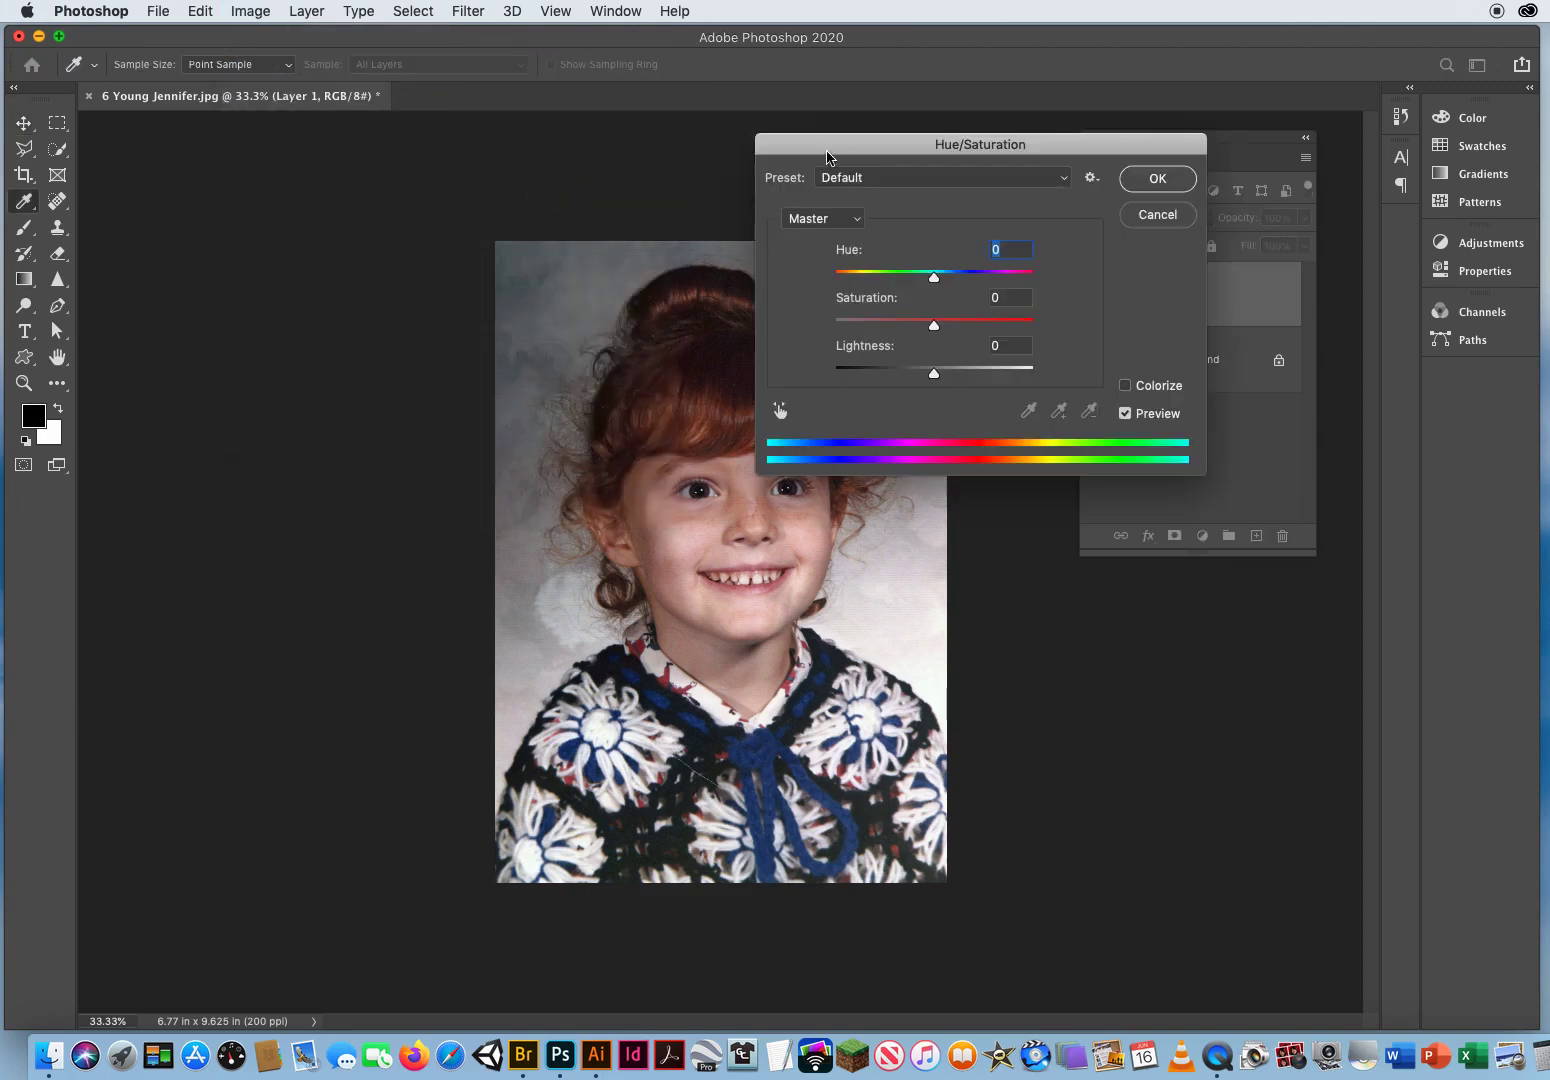
left_click_drag(852, 142, 960, 172)
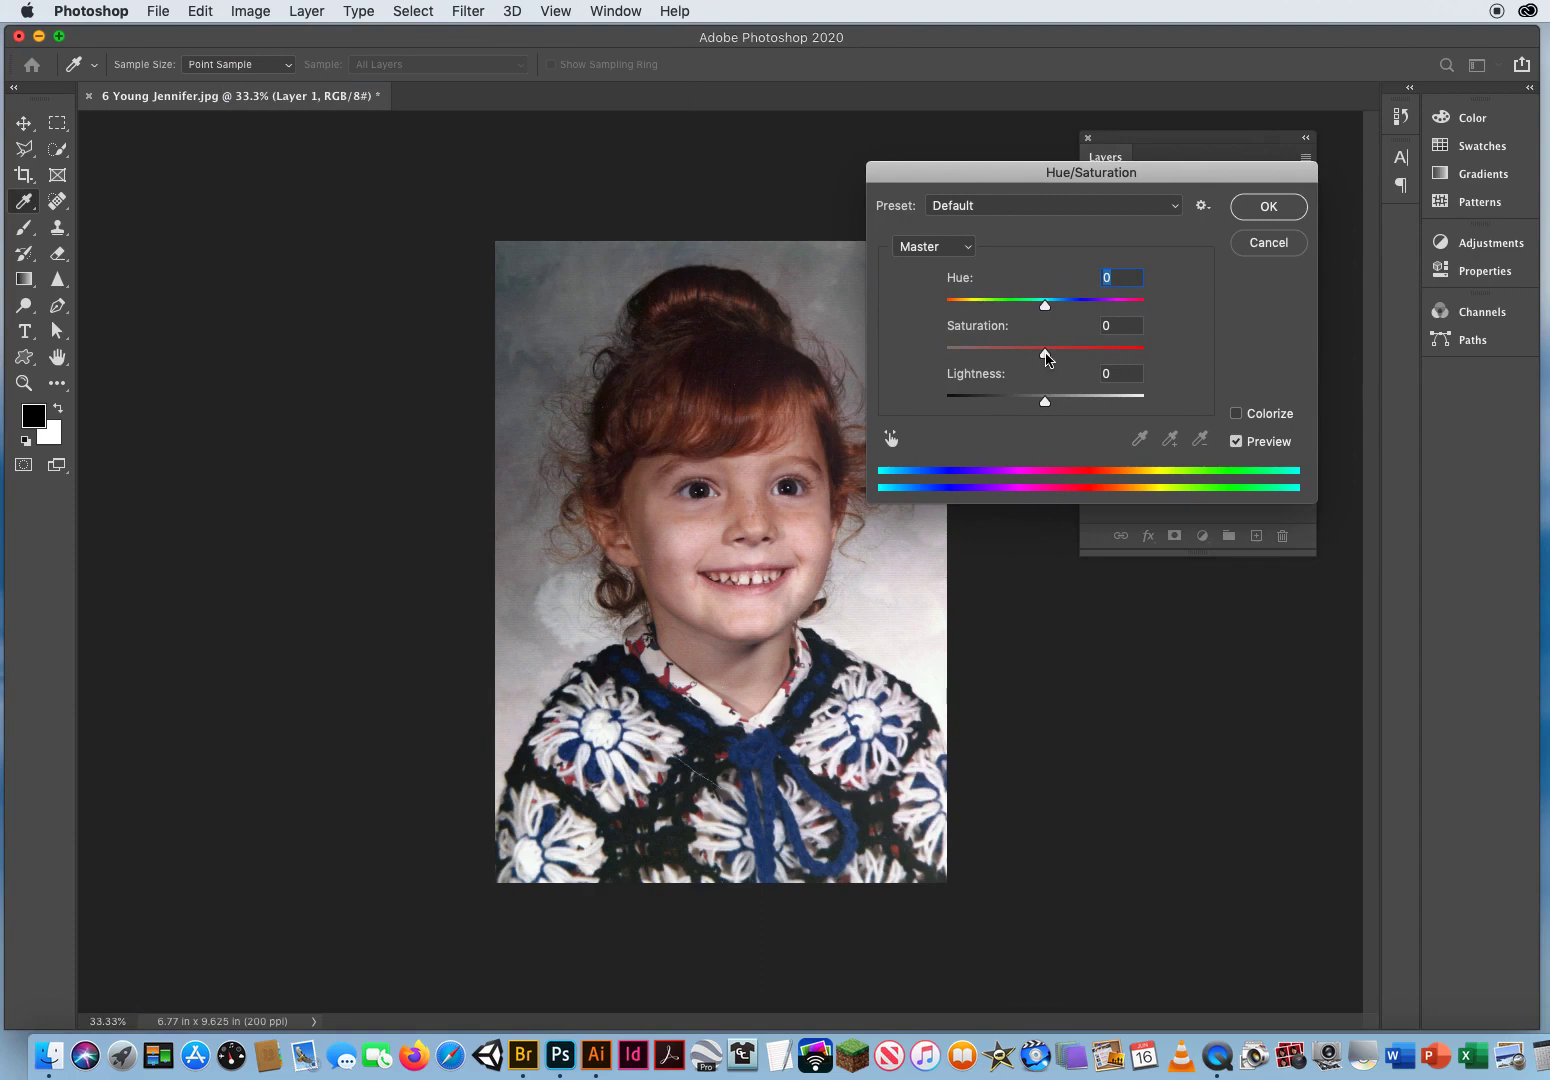
left_click_drag(1045, 352, 1064, 352)
left_click(1270, 204)
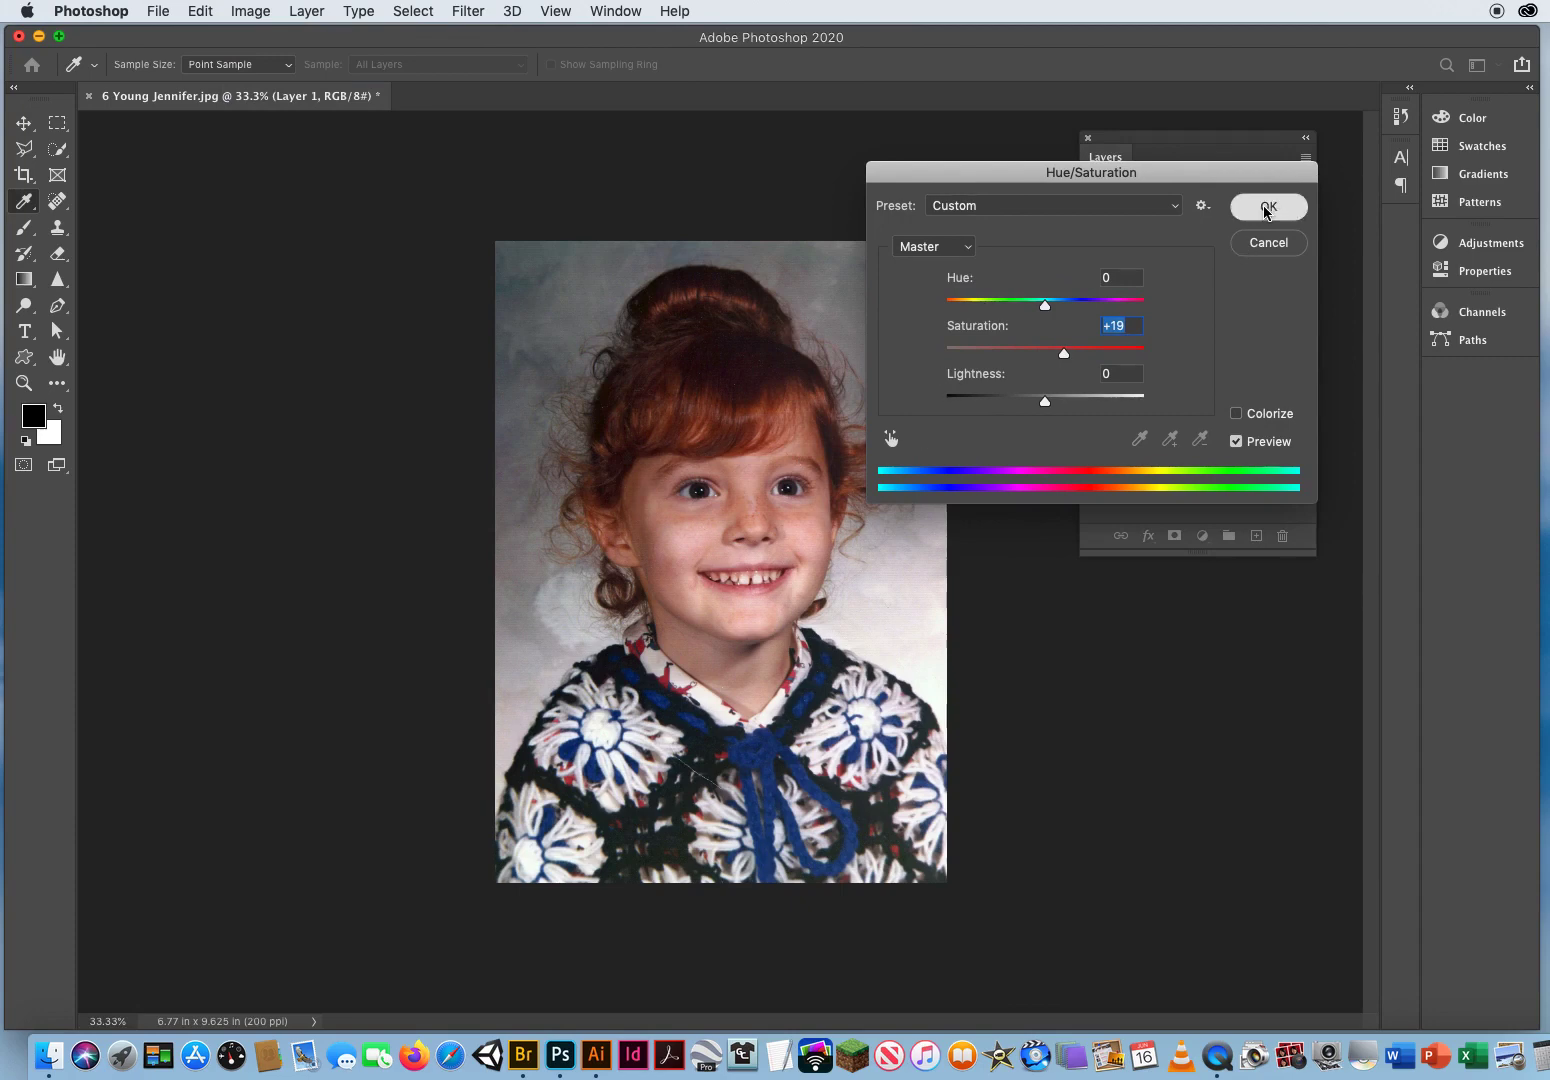
key("v")
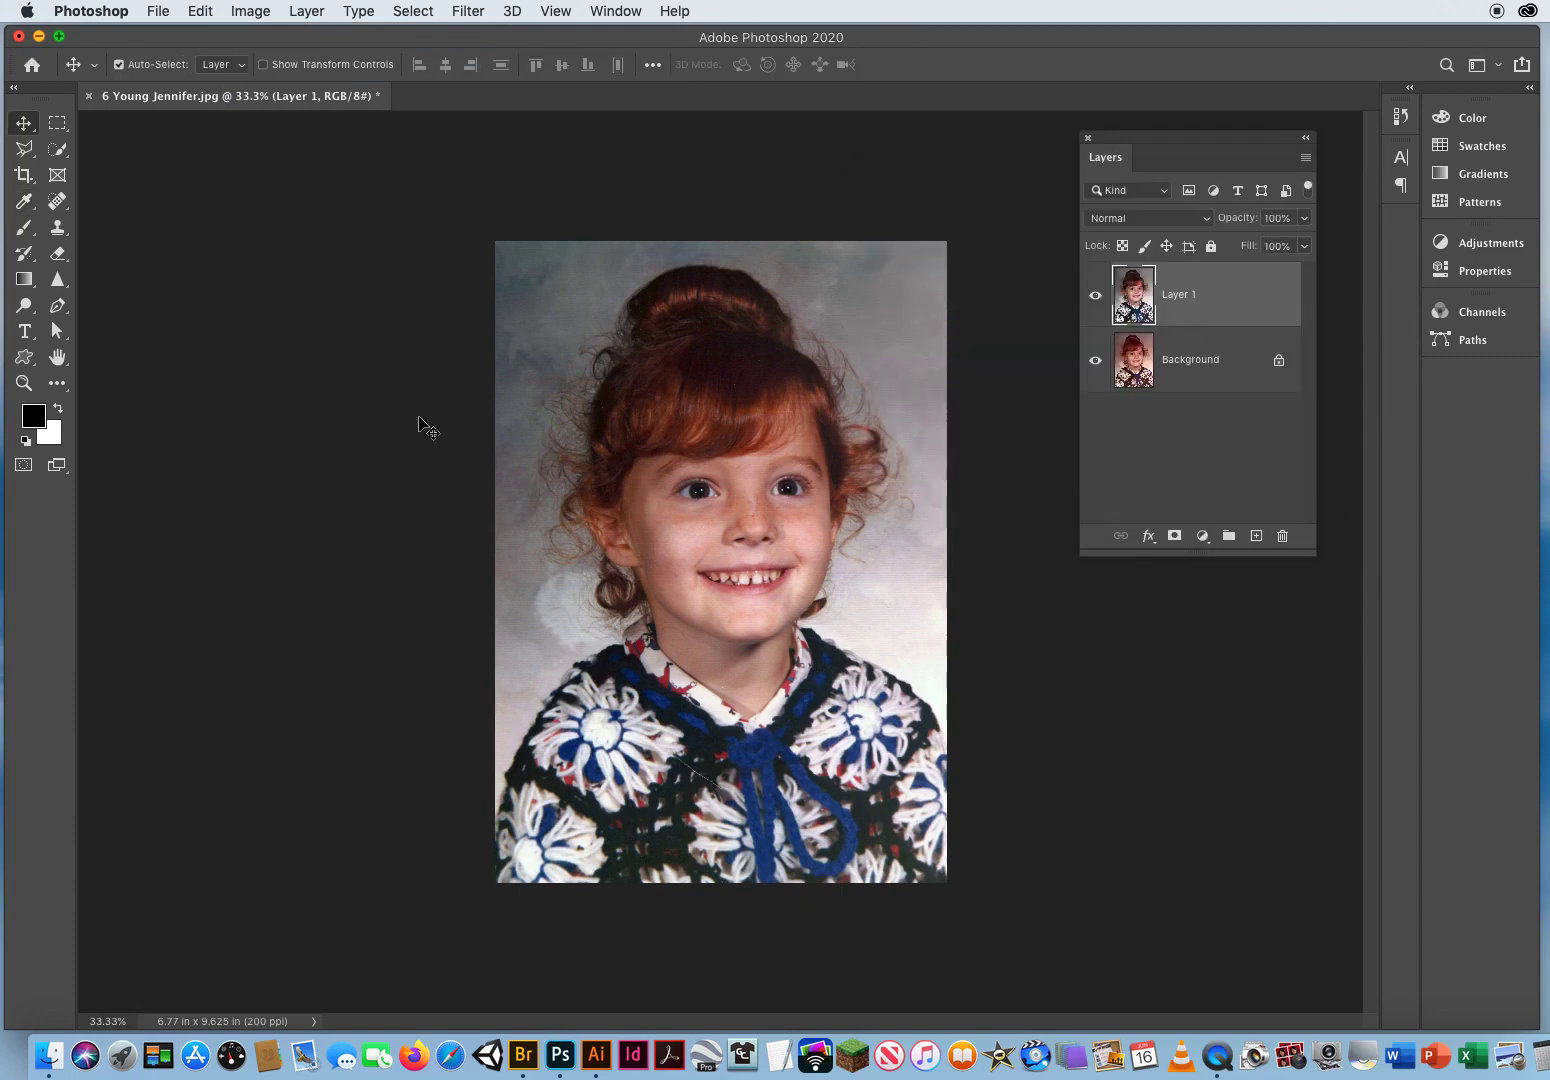
Step: Zoom in closely on the girl's mouth area
left_click(24, 383)
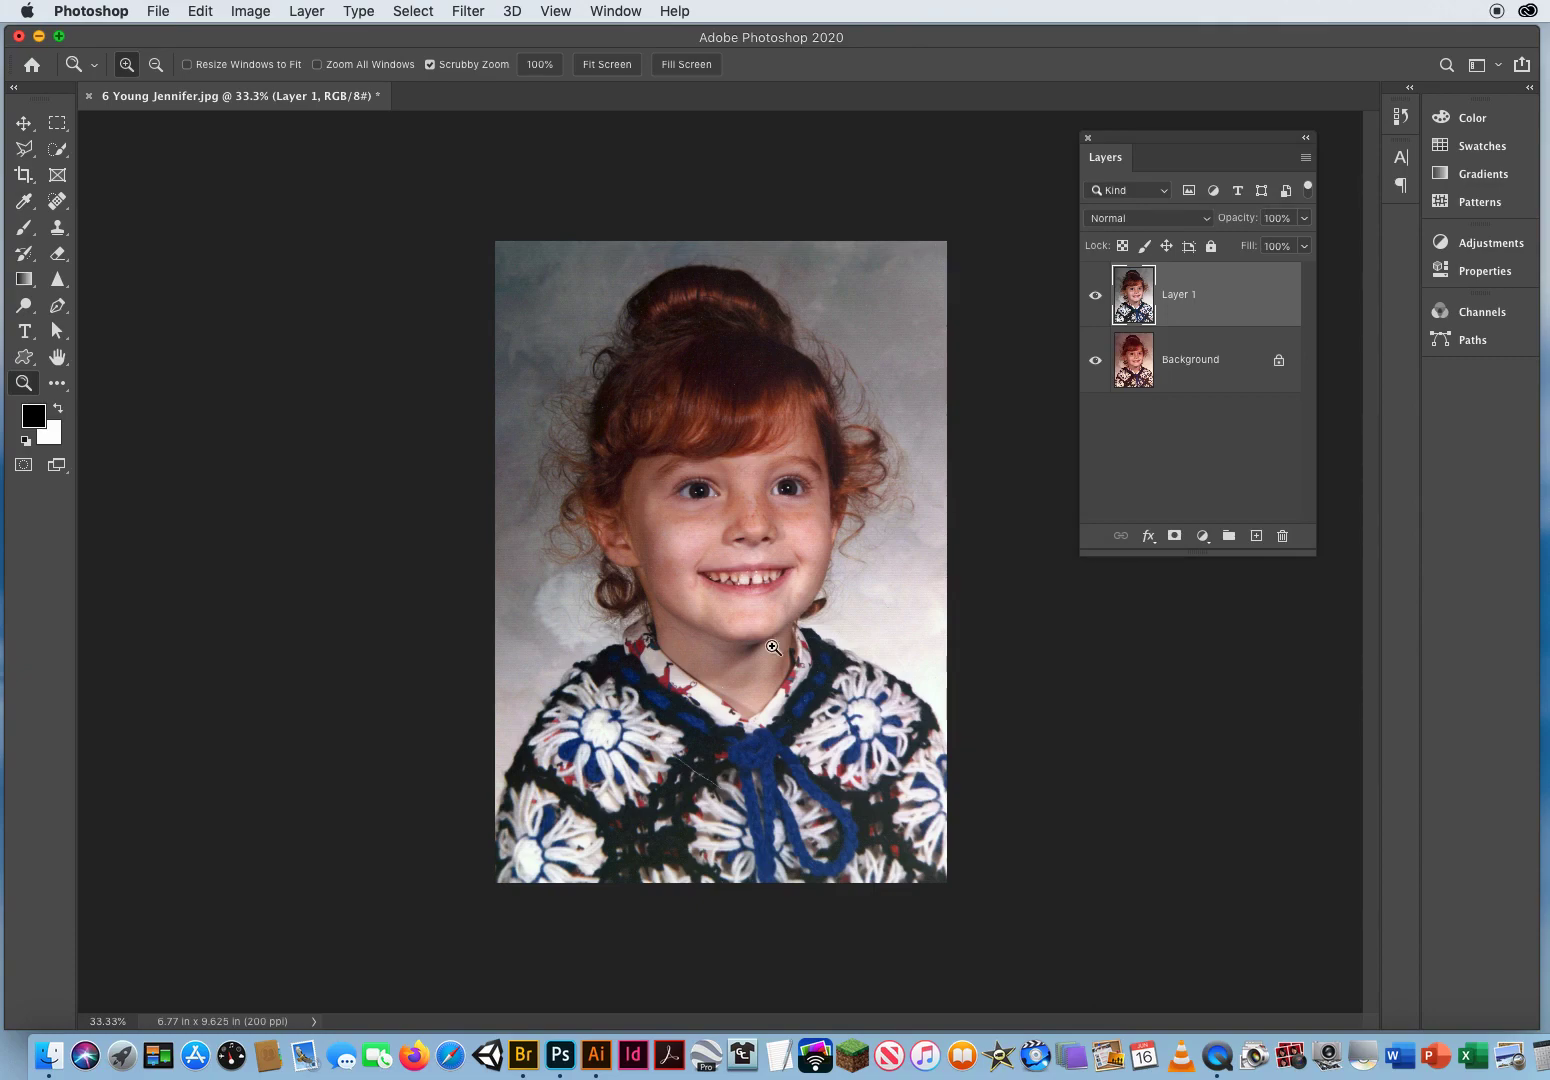
left_click_drag(760, 570, 339, 636)
scroll(963, 615, "down", 5)
scroll(963, 615, "right", 5)
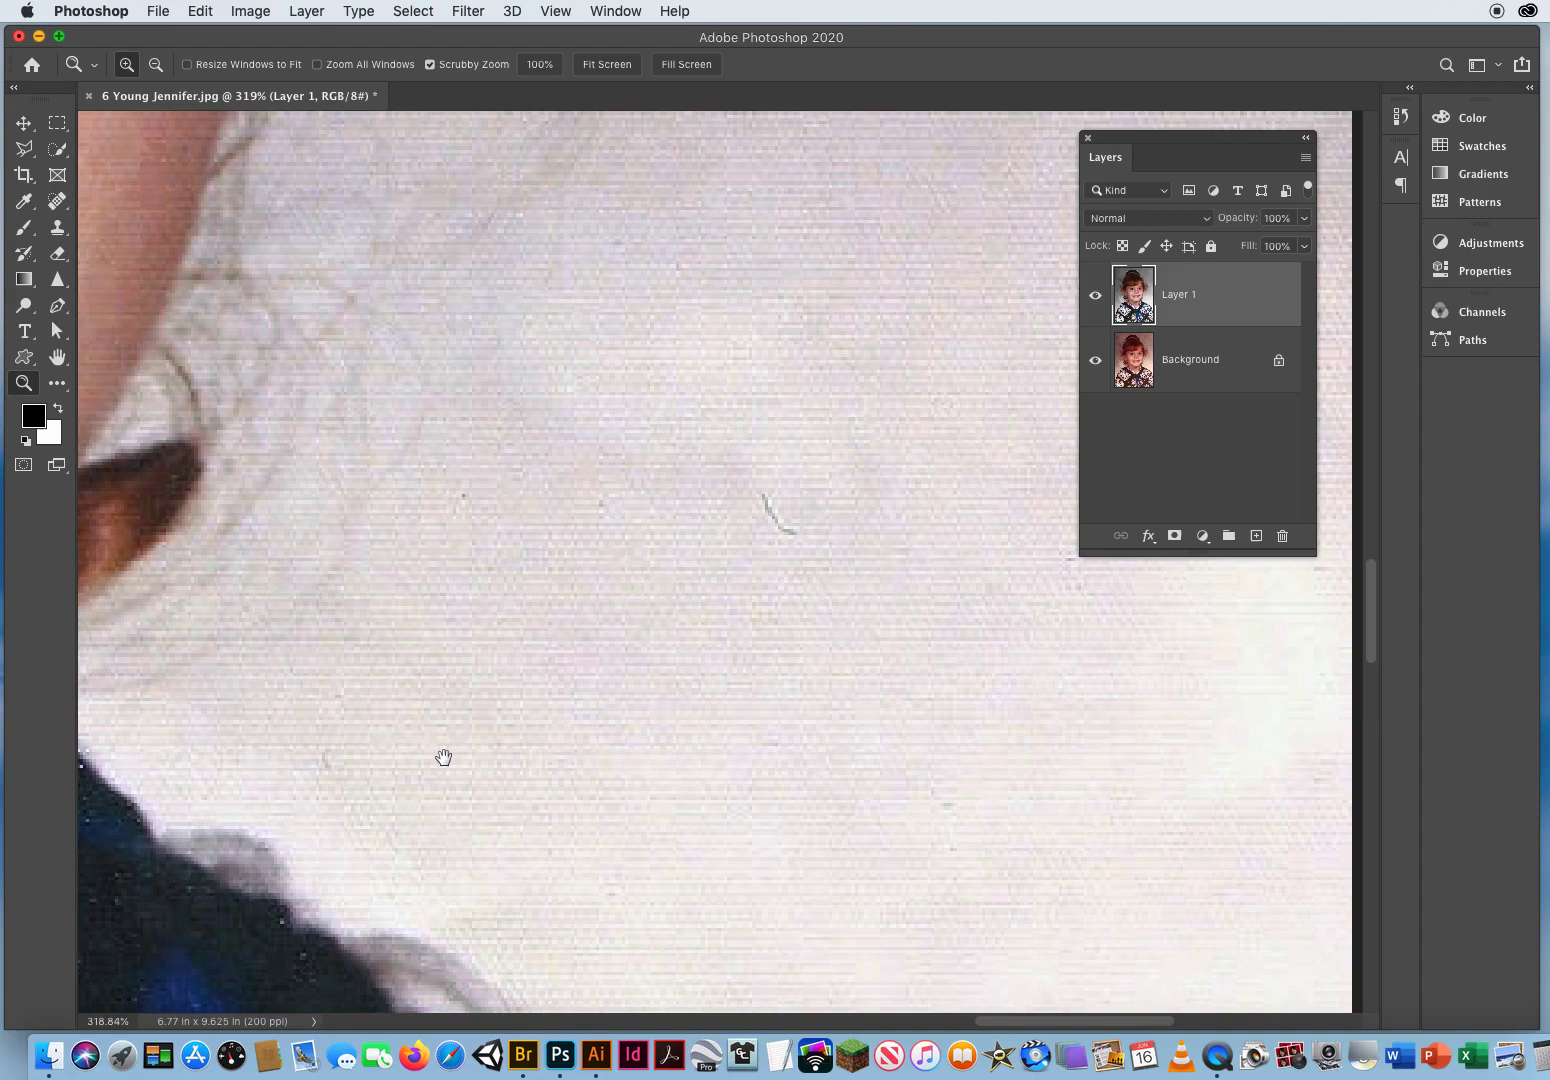
scroll(440, 752, "left", 5)
scroll(485, 735, "down", 2)
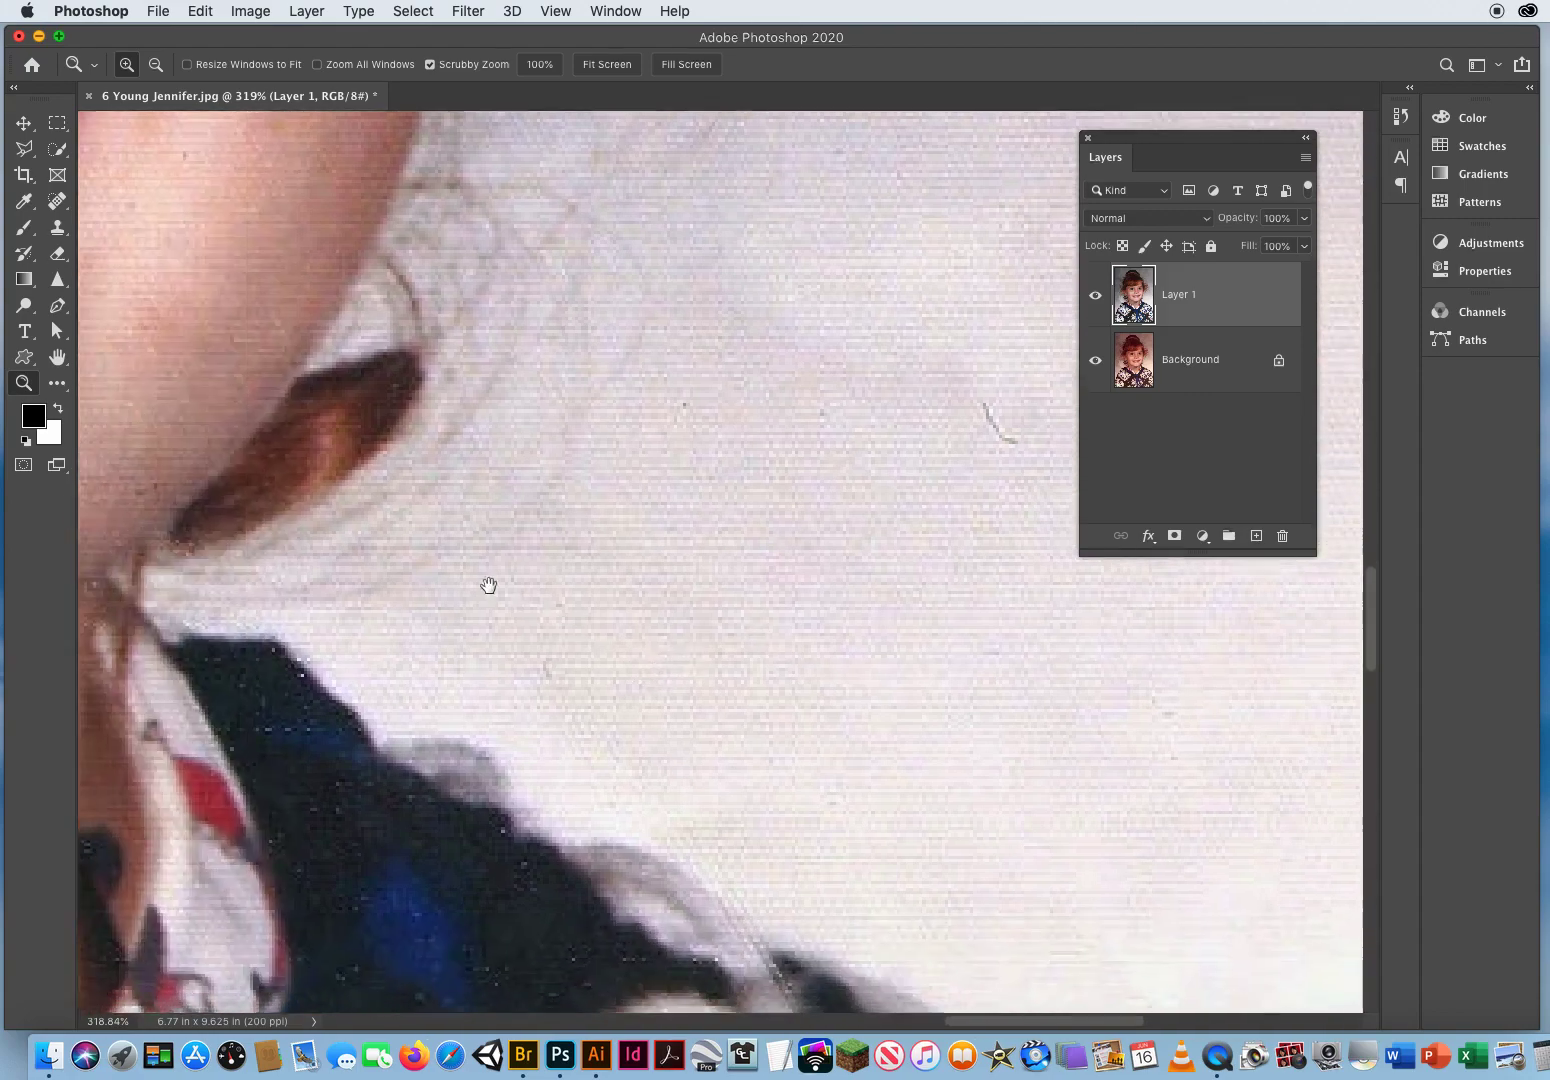
left_click_drag(489, 585, 517, 571)
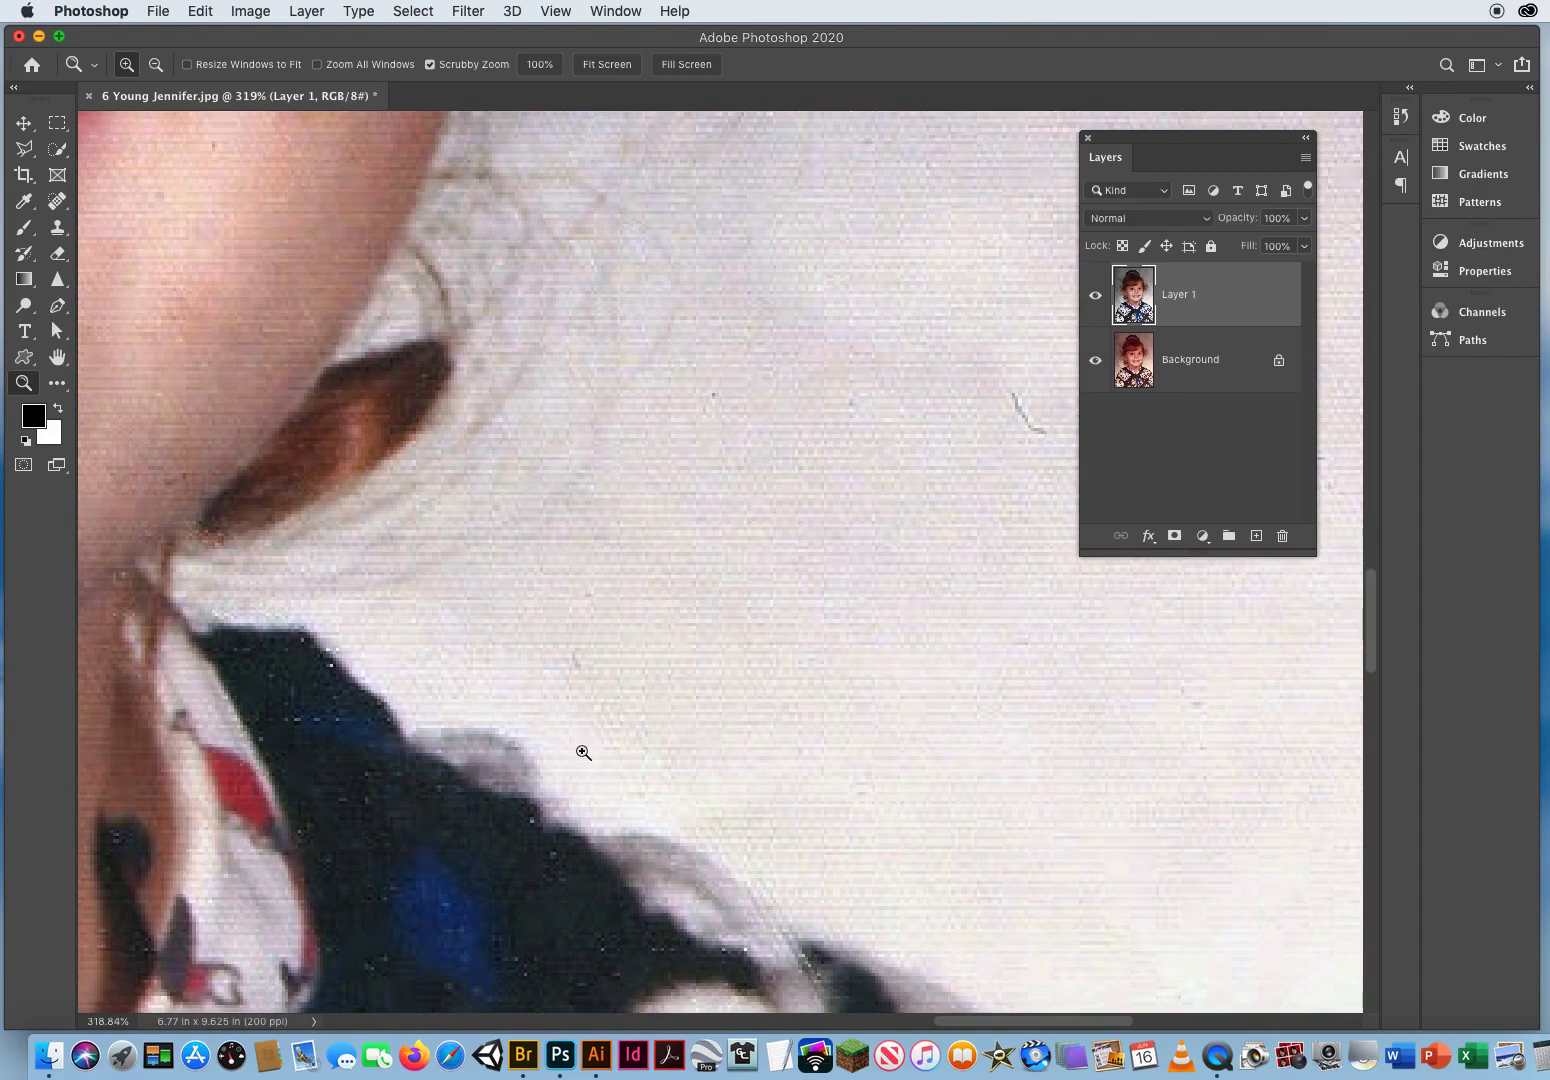
Step: Pan across the chin, smile, collar and dark sweater to inspect dust specks
left_click_drag(415, 792, 664, 329)
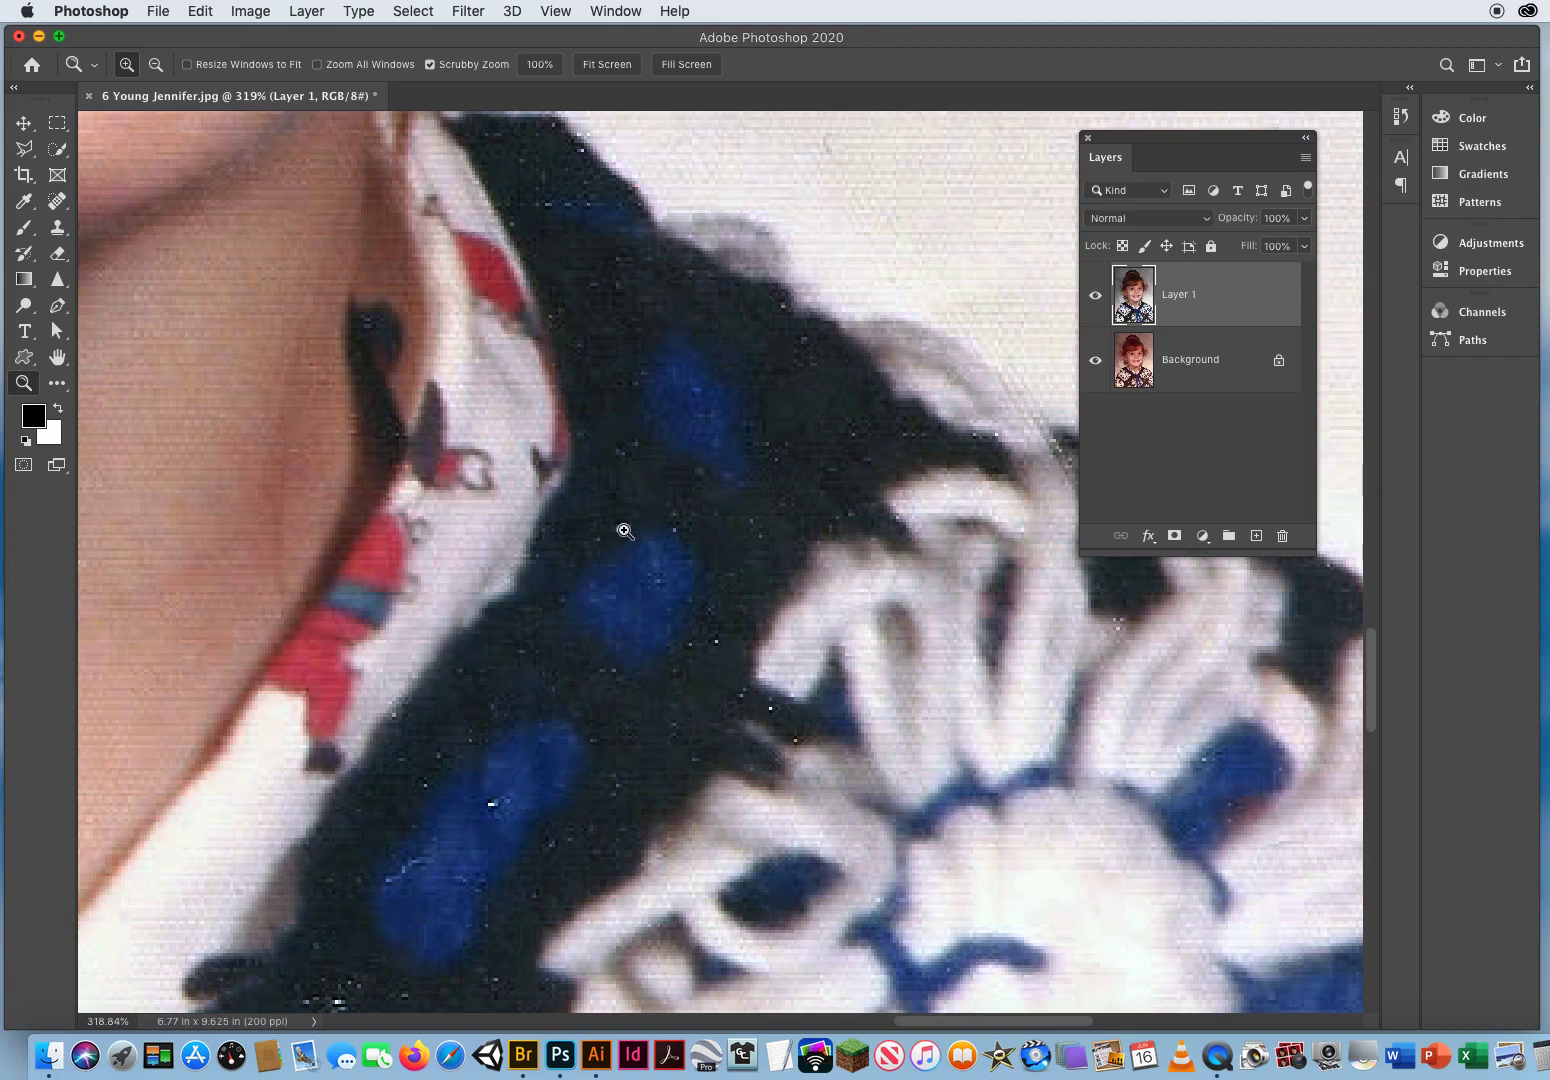
scroll(556, 642, "down", 5)
scroll(564, 702, "up", 4)
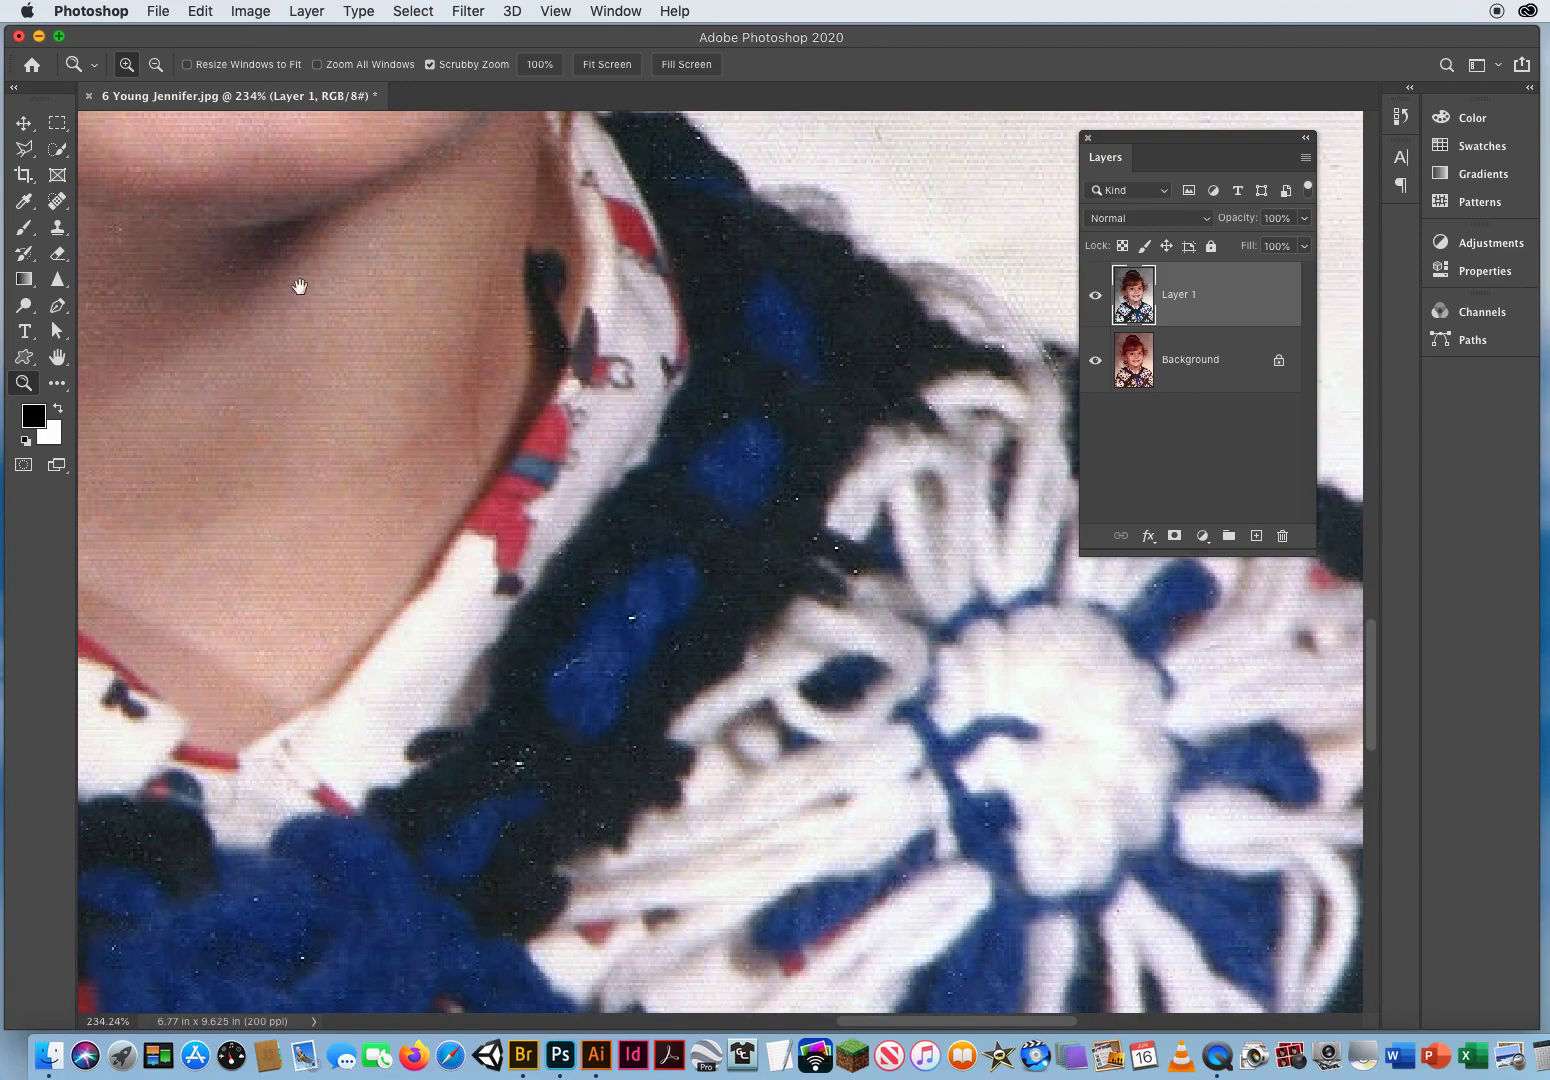
left_click_drag(301, 287, 498, 733)
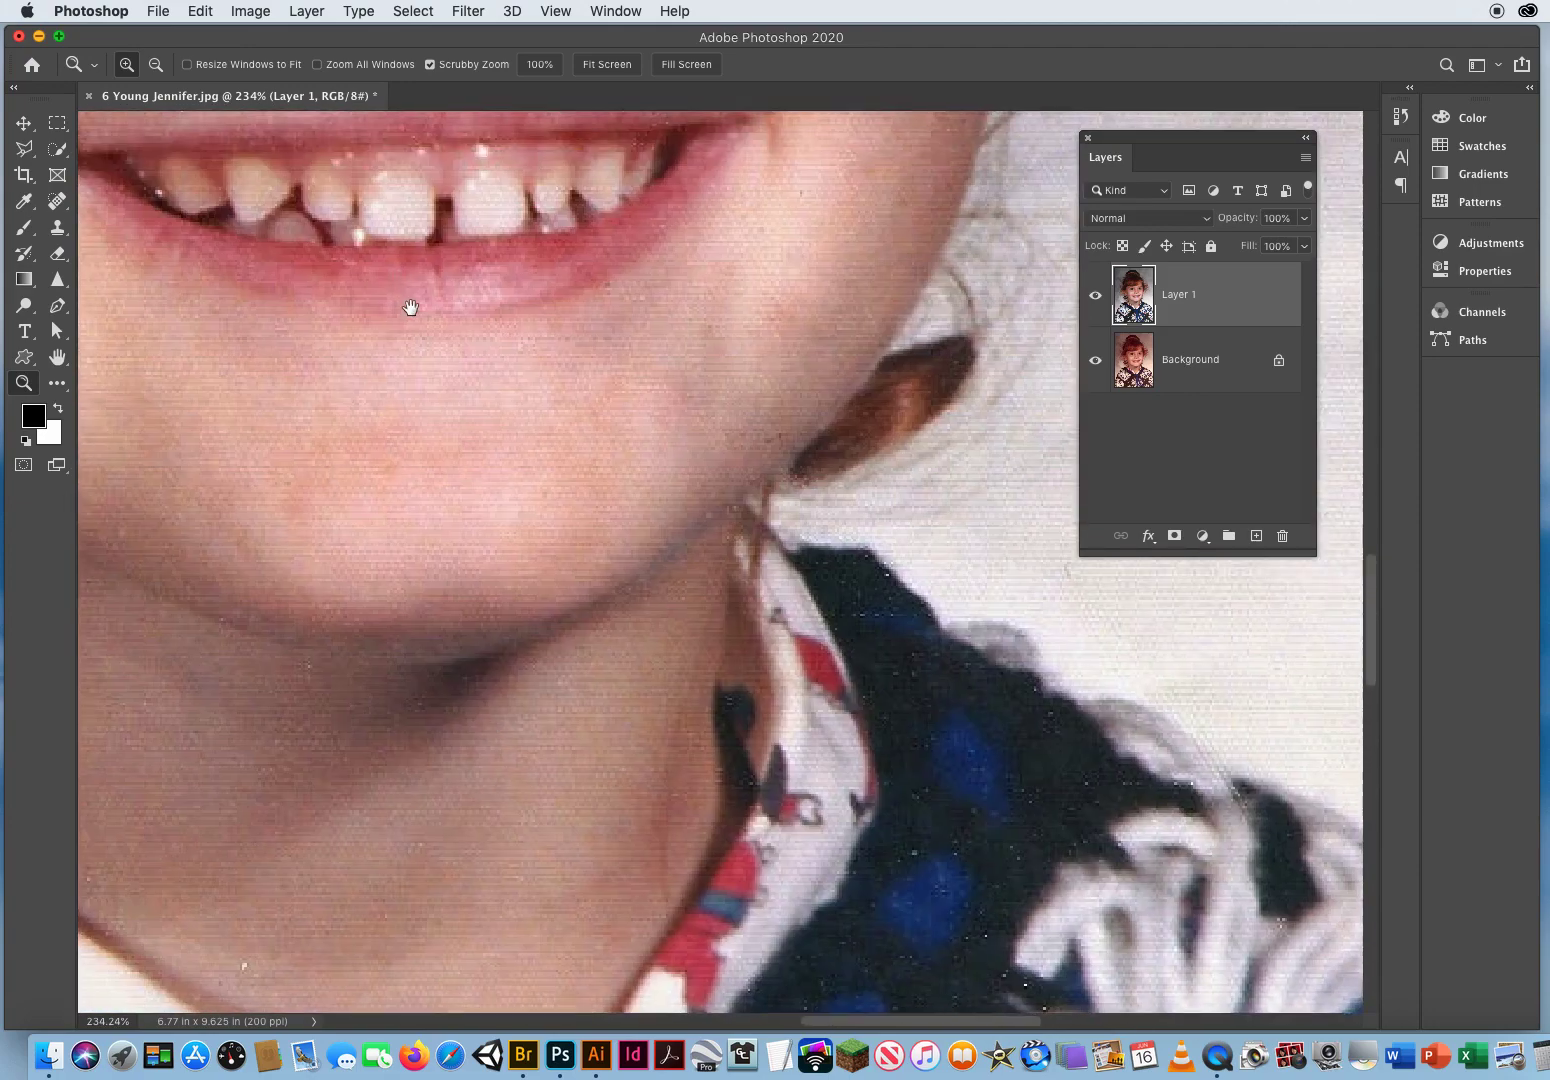
left_click_drag(408, 304, 321, 392)
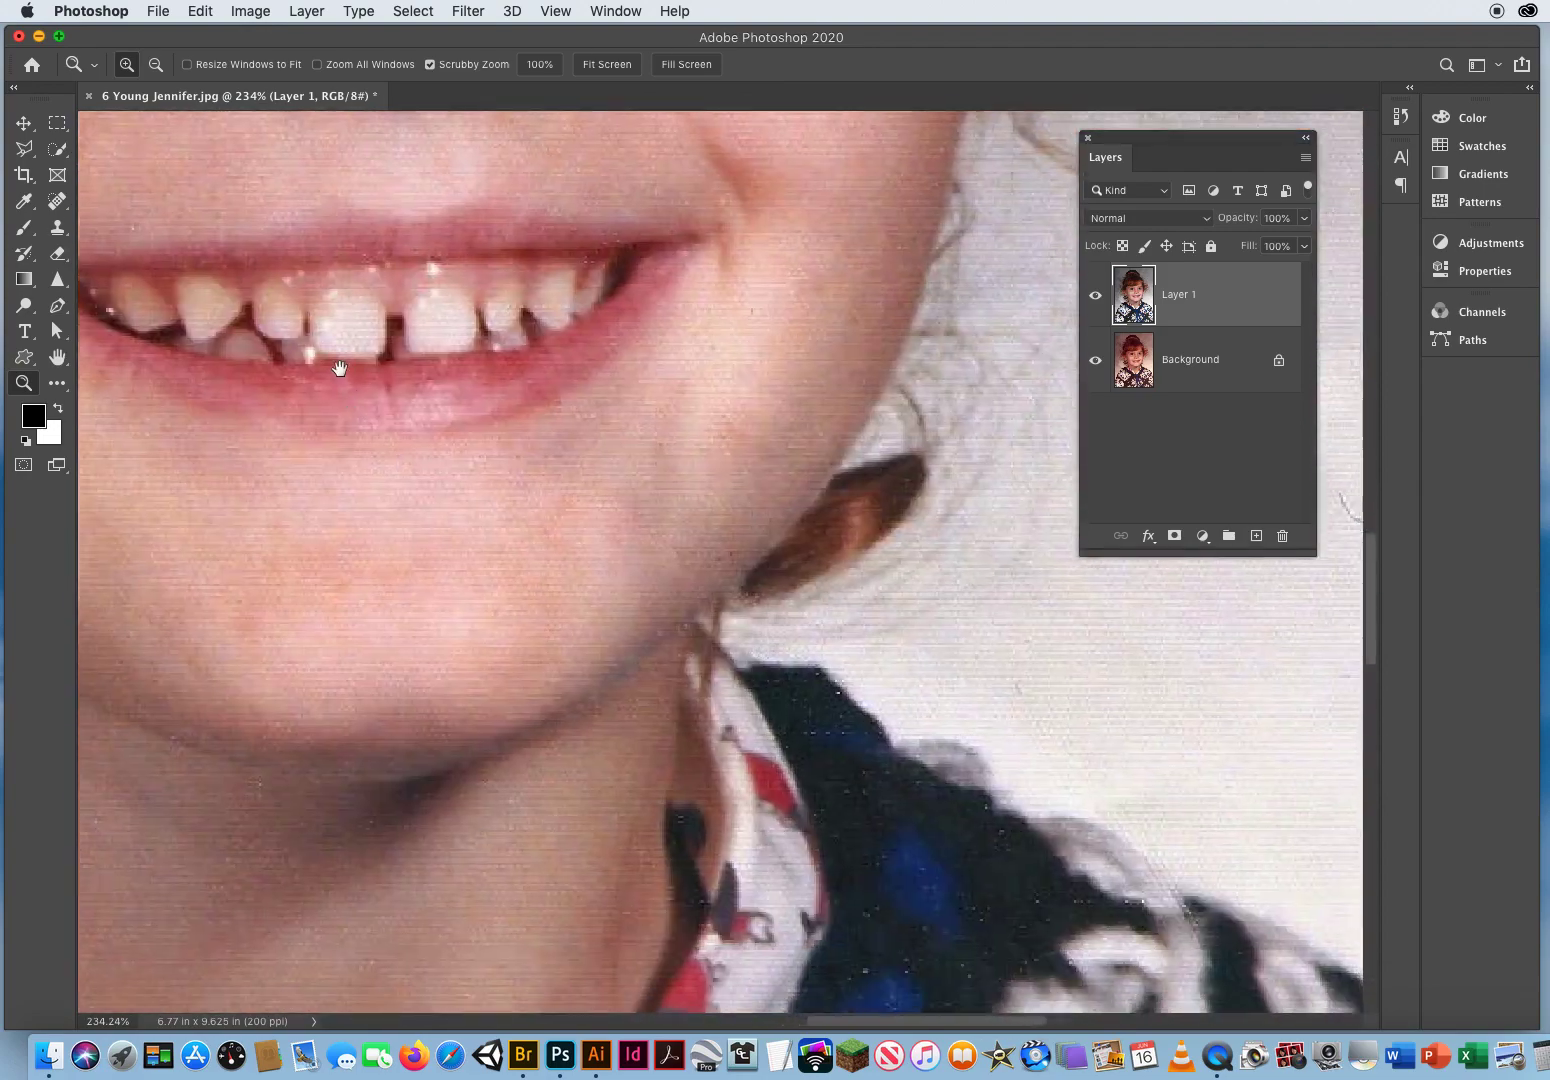
left_click_drag(657, 883, 410, 372)
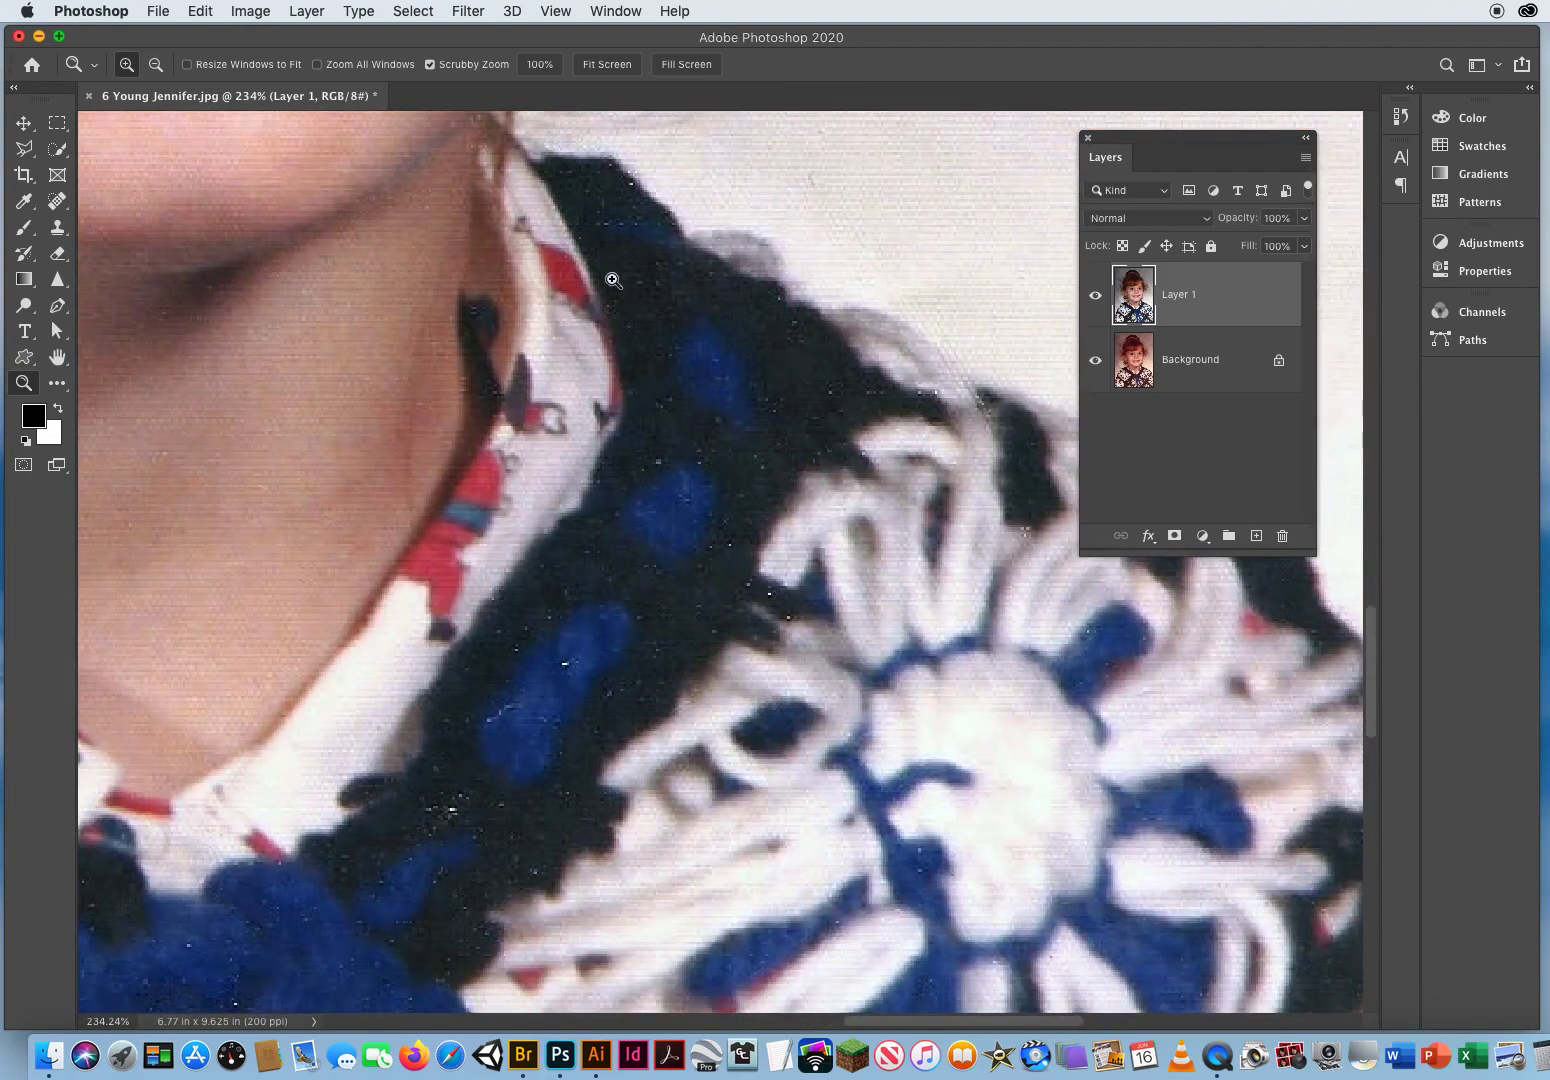
left_click_drag(598, 737, 707, 734)
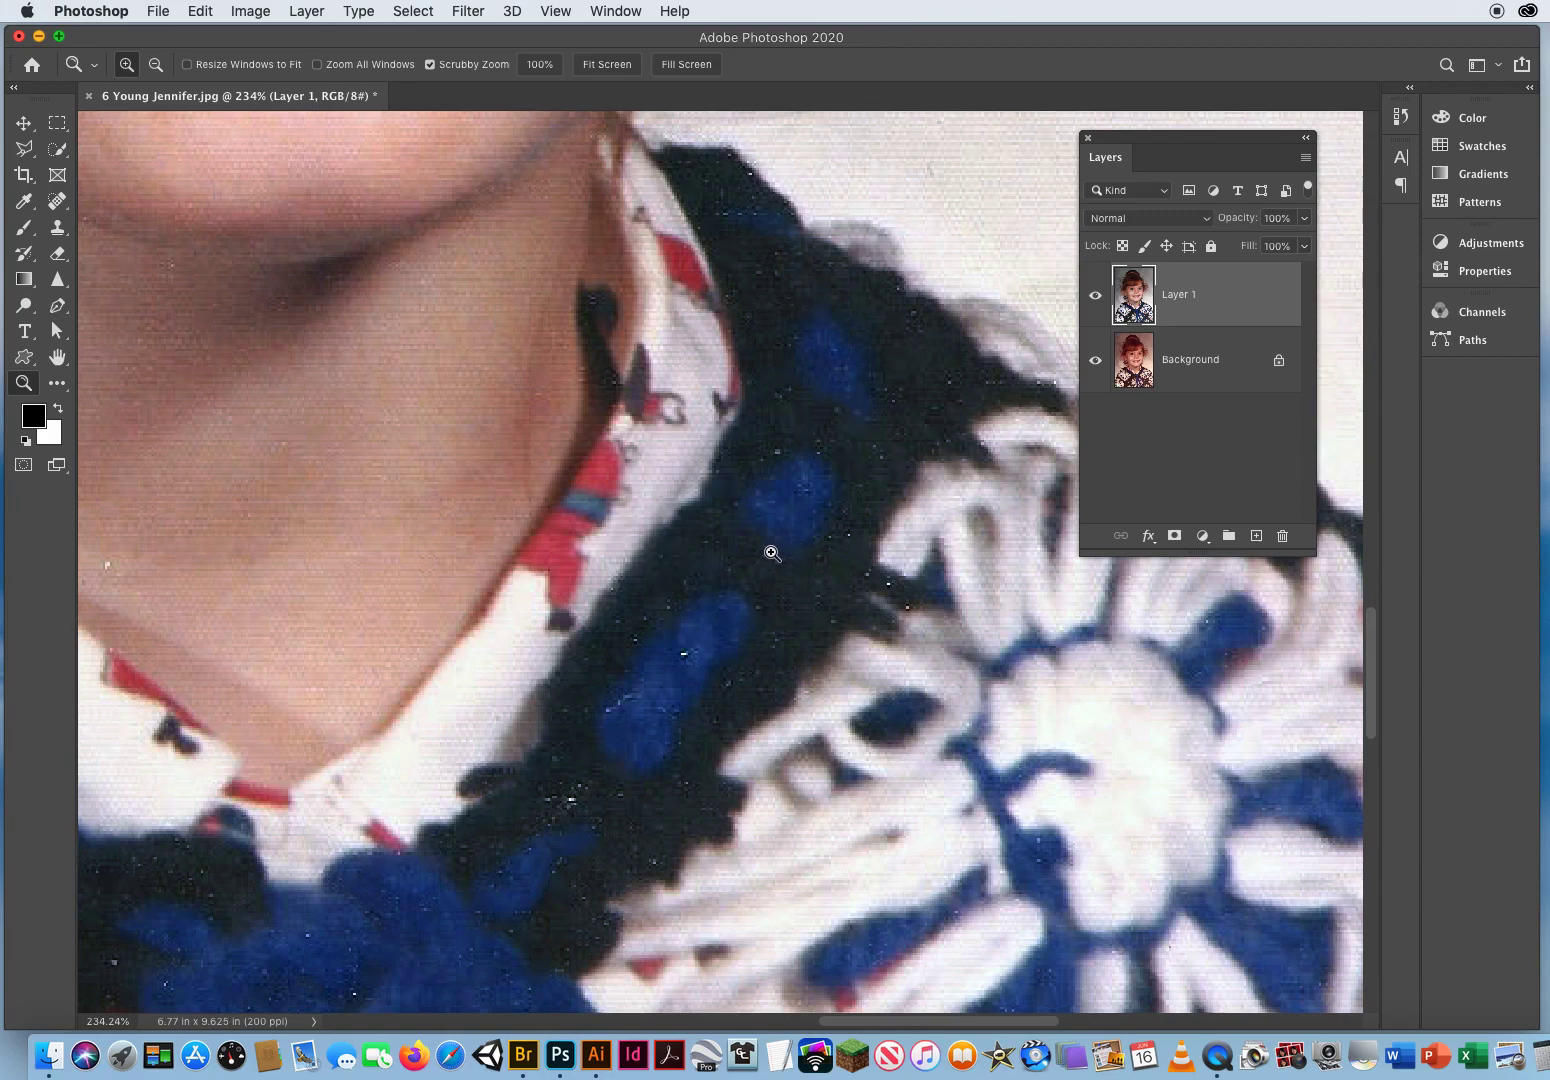
Step: Open Dust & Scratches on Layer 1 with Radius 1 px and Threshold 0 levels
left_click(468, 11)
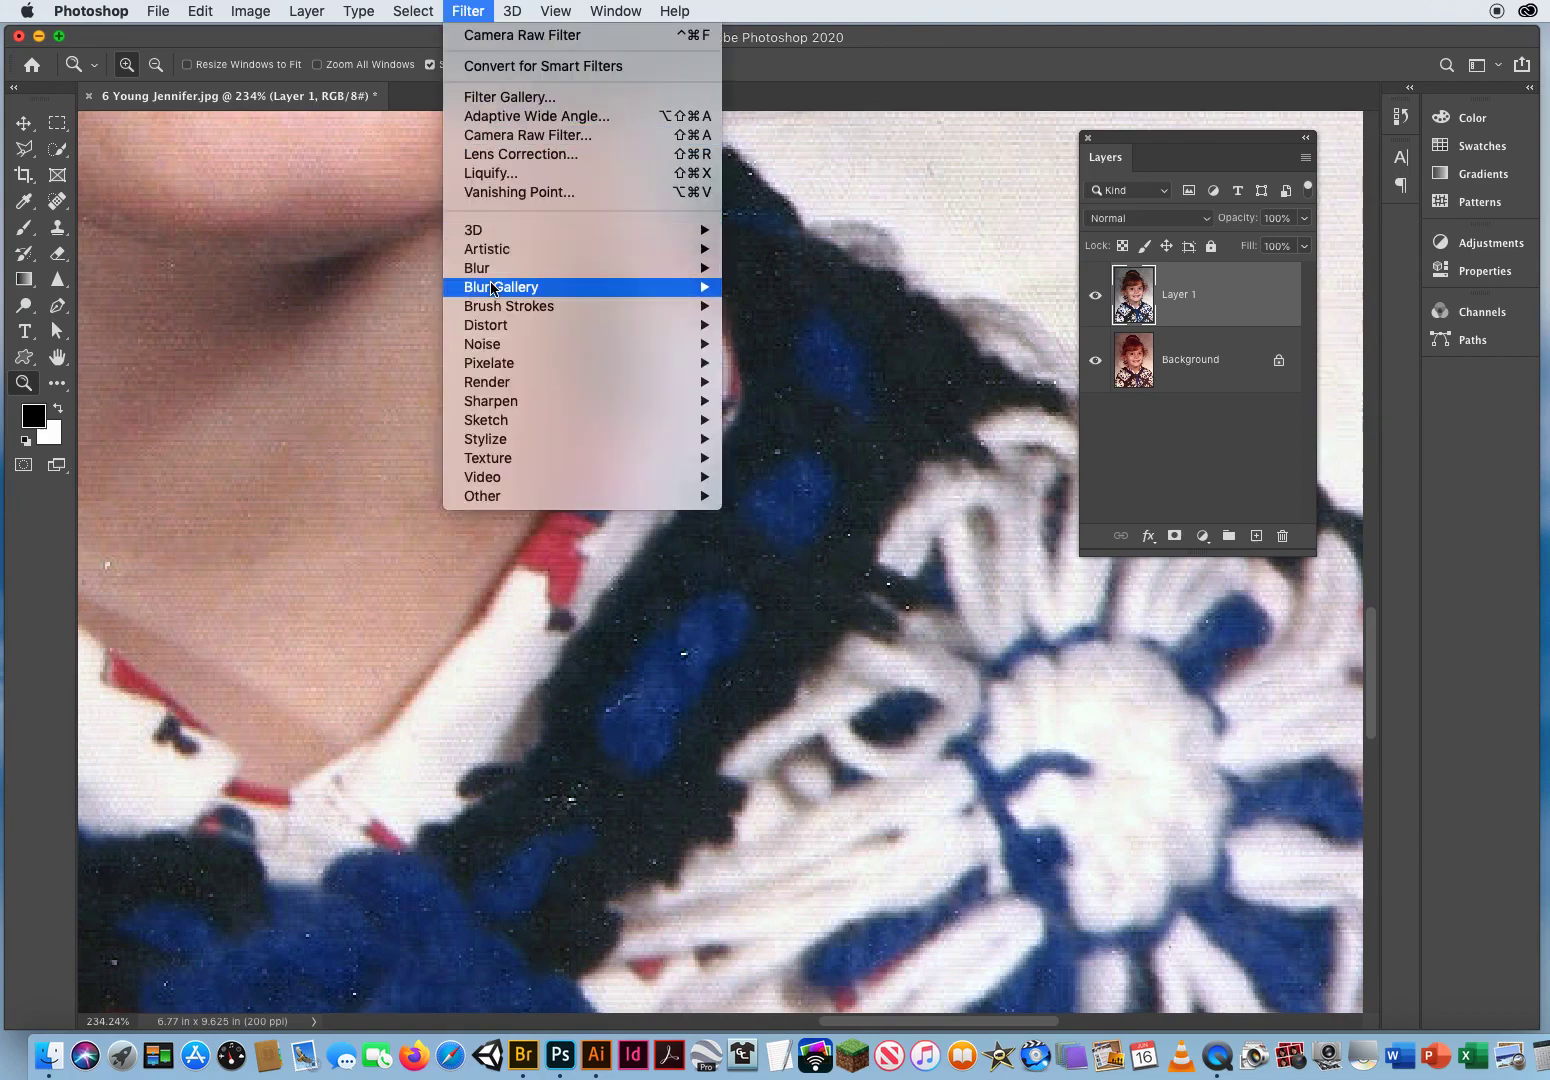
mouse_move(491, 347)
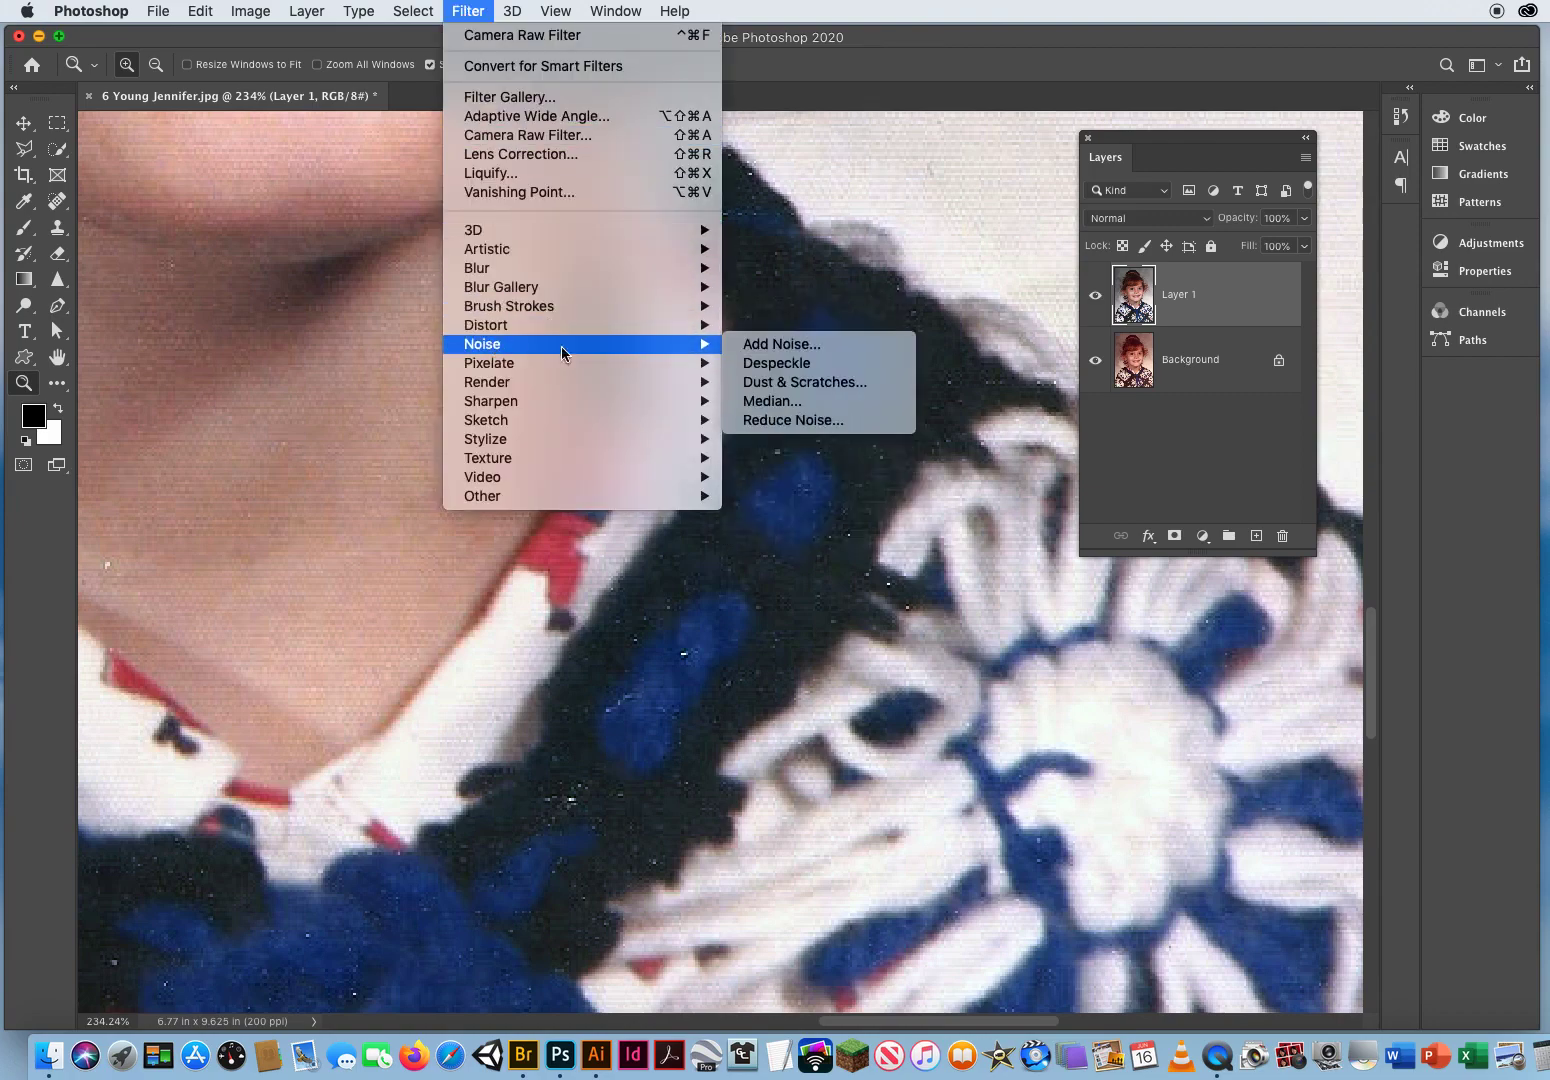
left_click(795, 384)
mouse_move(851, 212)
left_mouse_down()
mouse_move(1156, 306)
mouse_move(994, 239)
mouse_move(1015, 229)
mouse_move(851, 211)
left_mouse_up()
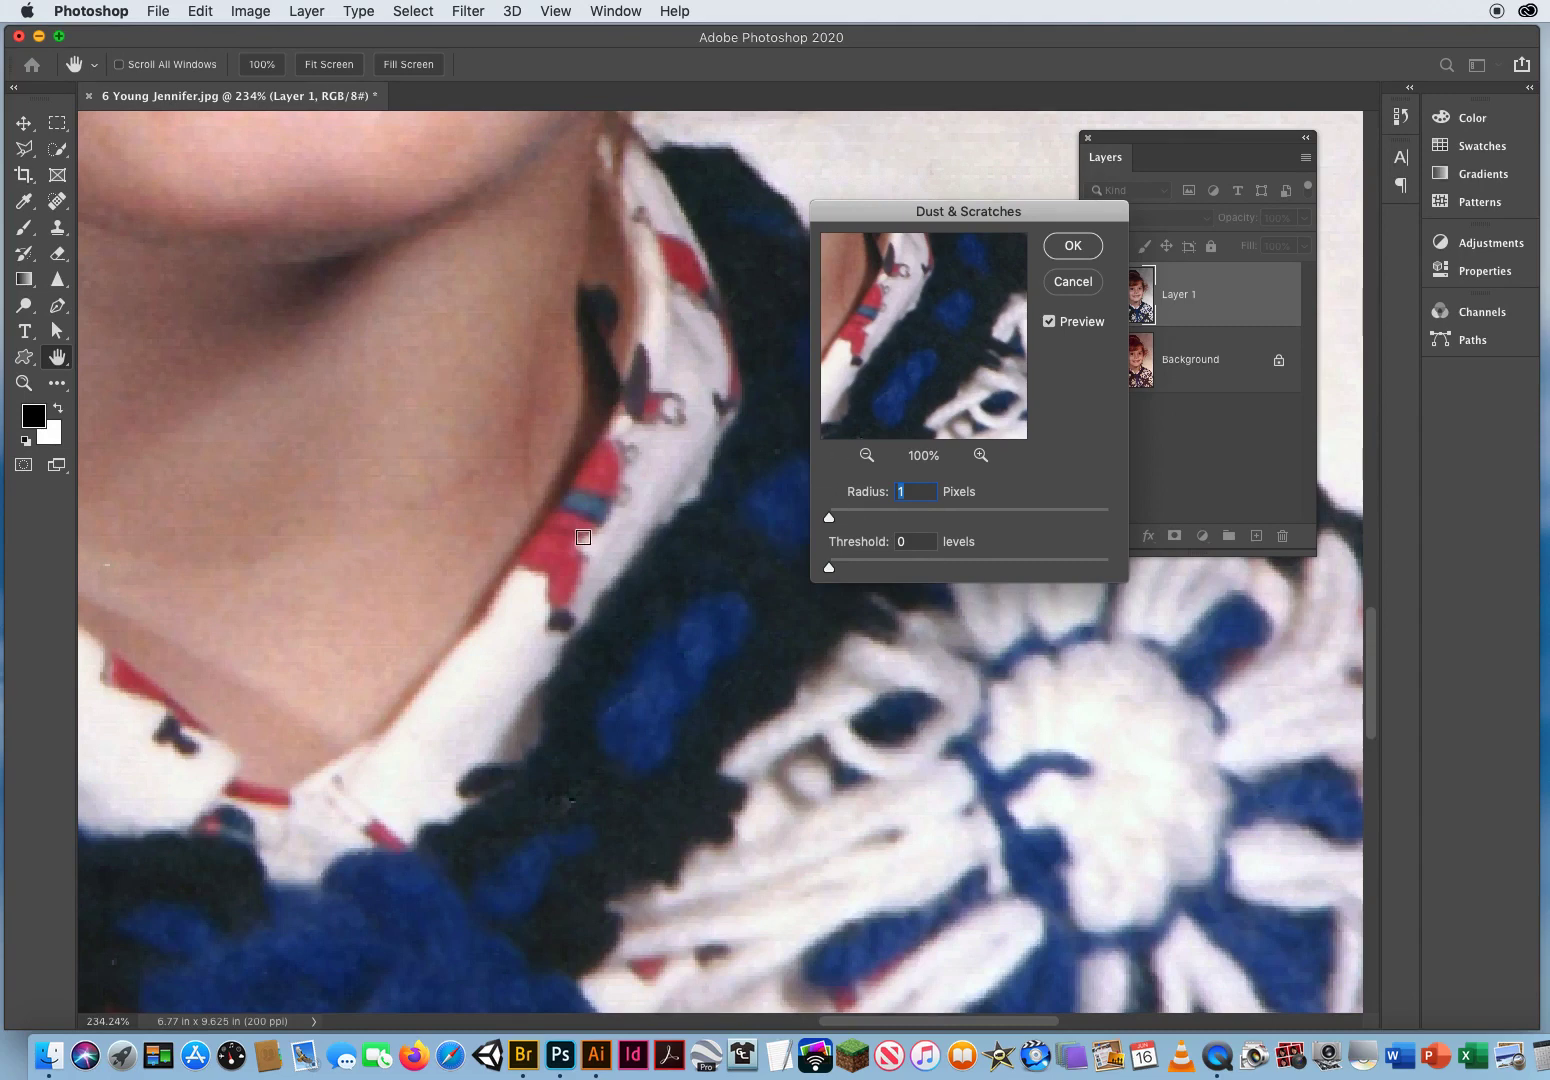
Step: Apply the Dust & Scratches filter and toggle Layer 1 off and on to compare
left_click(1068, 246)
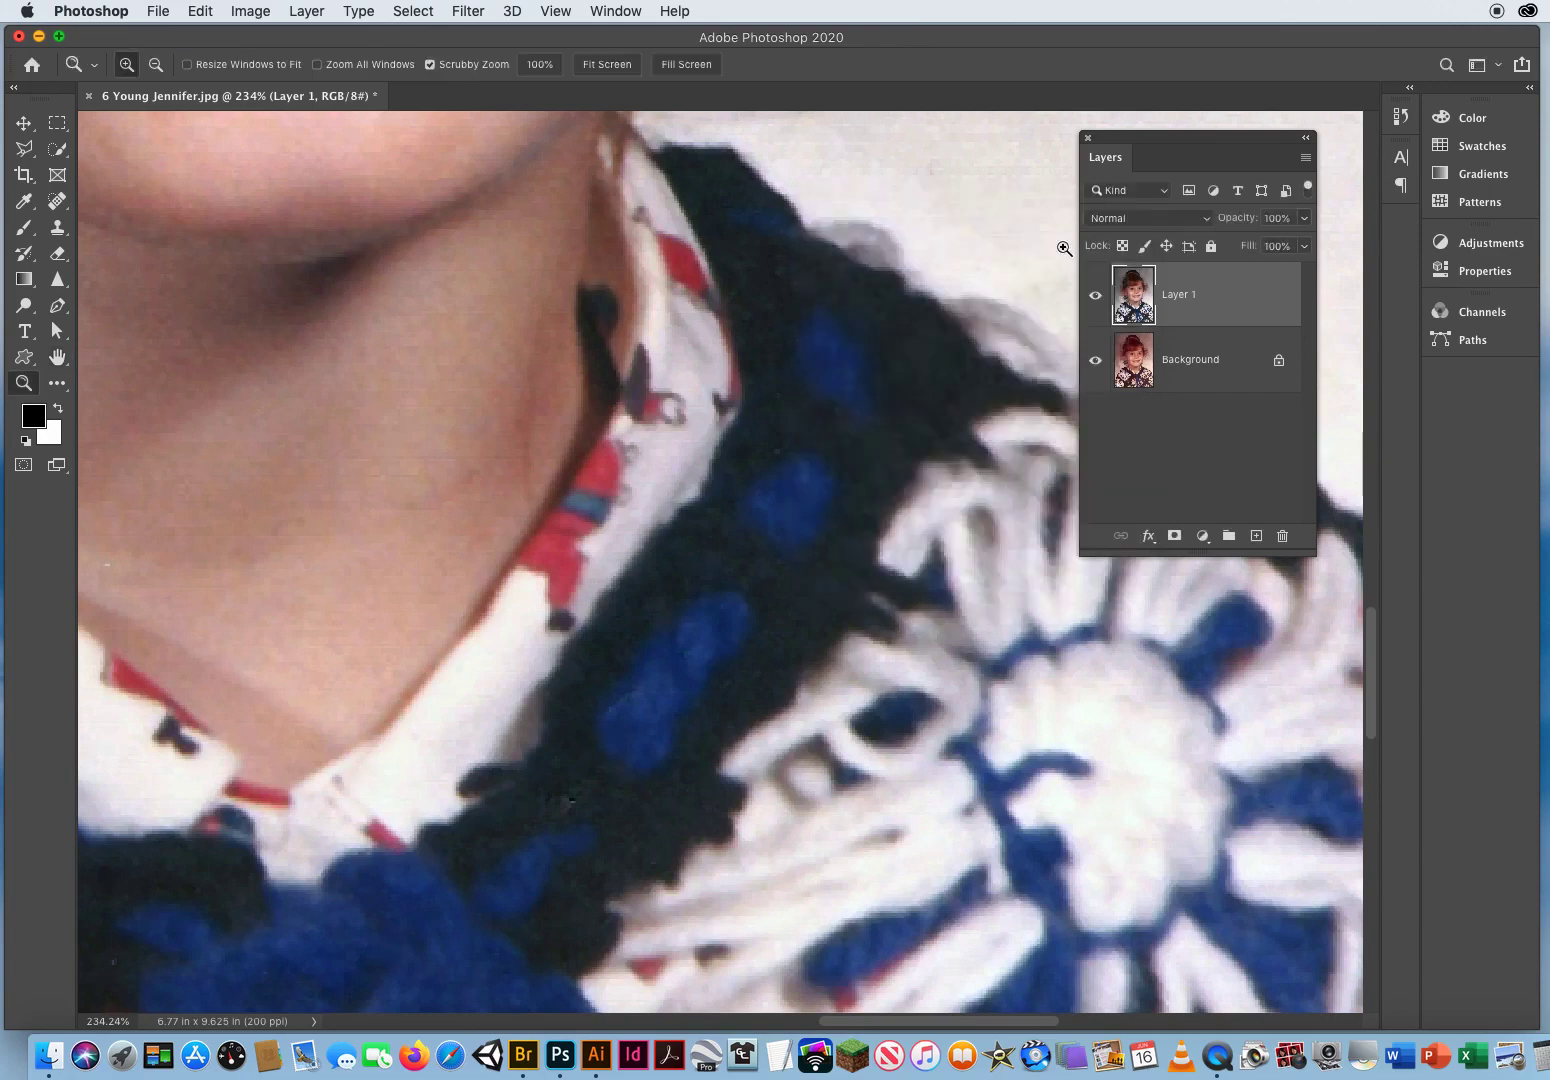
left_click(1096, 300)
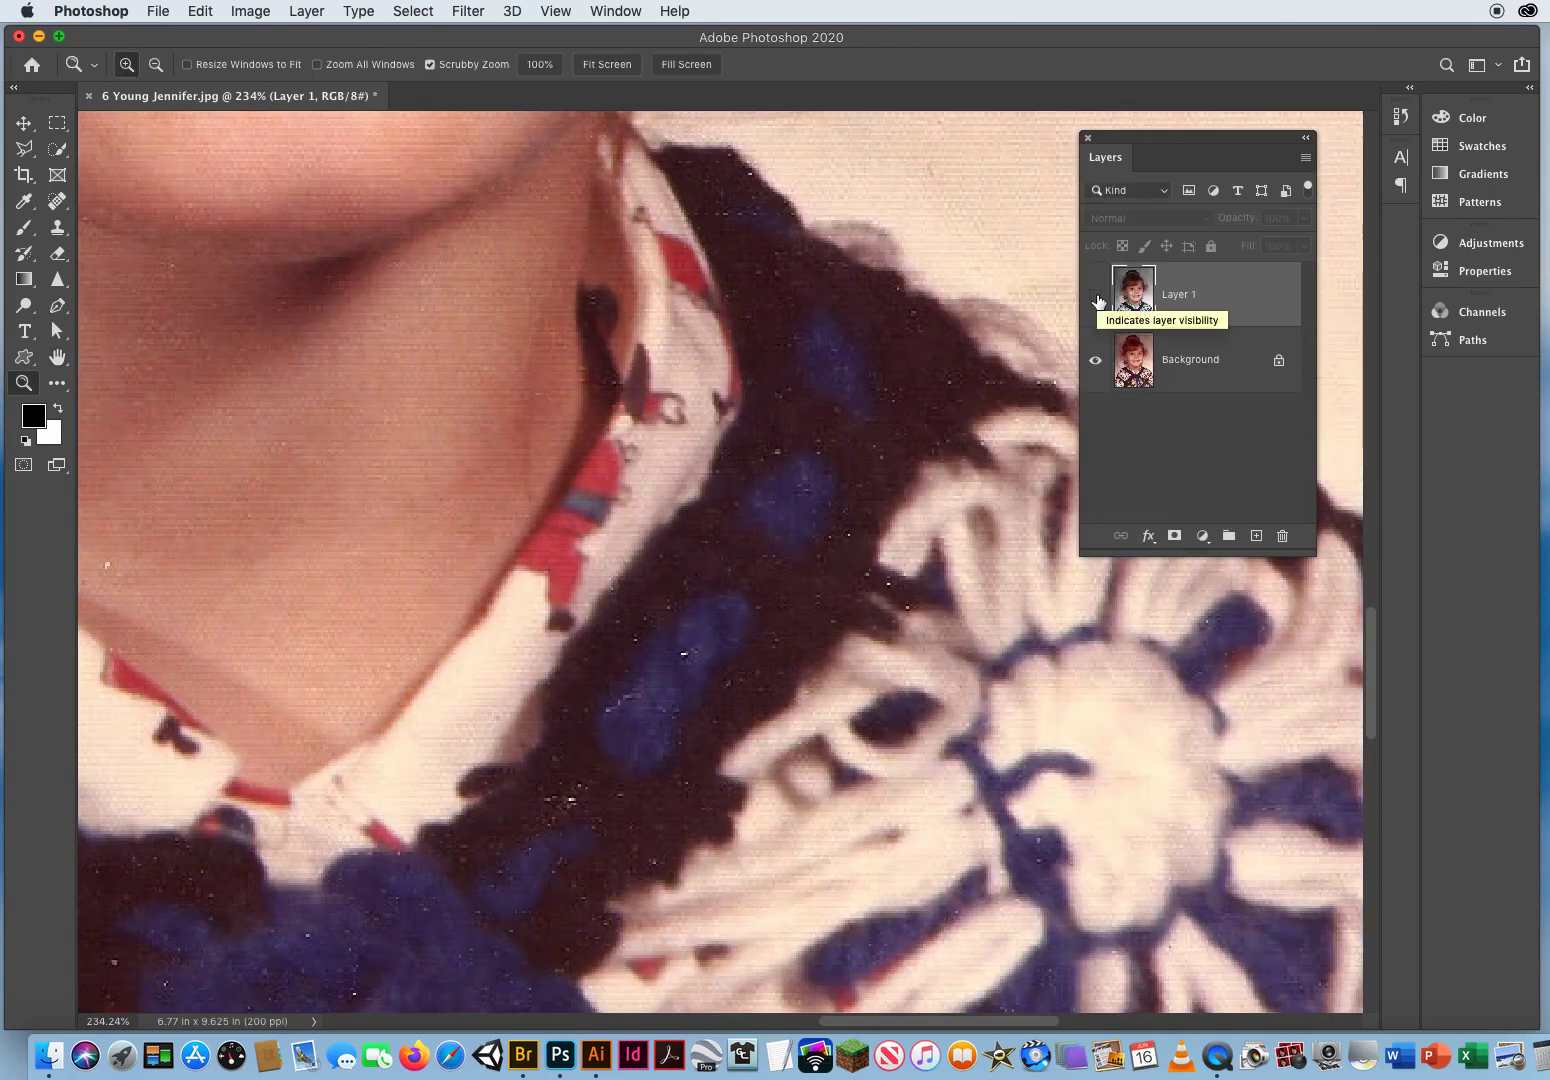
left_click(1096, 298)
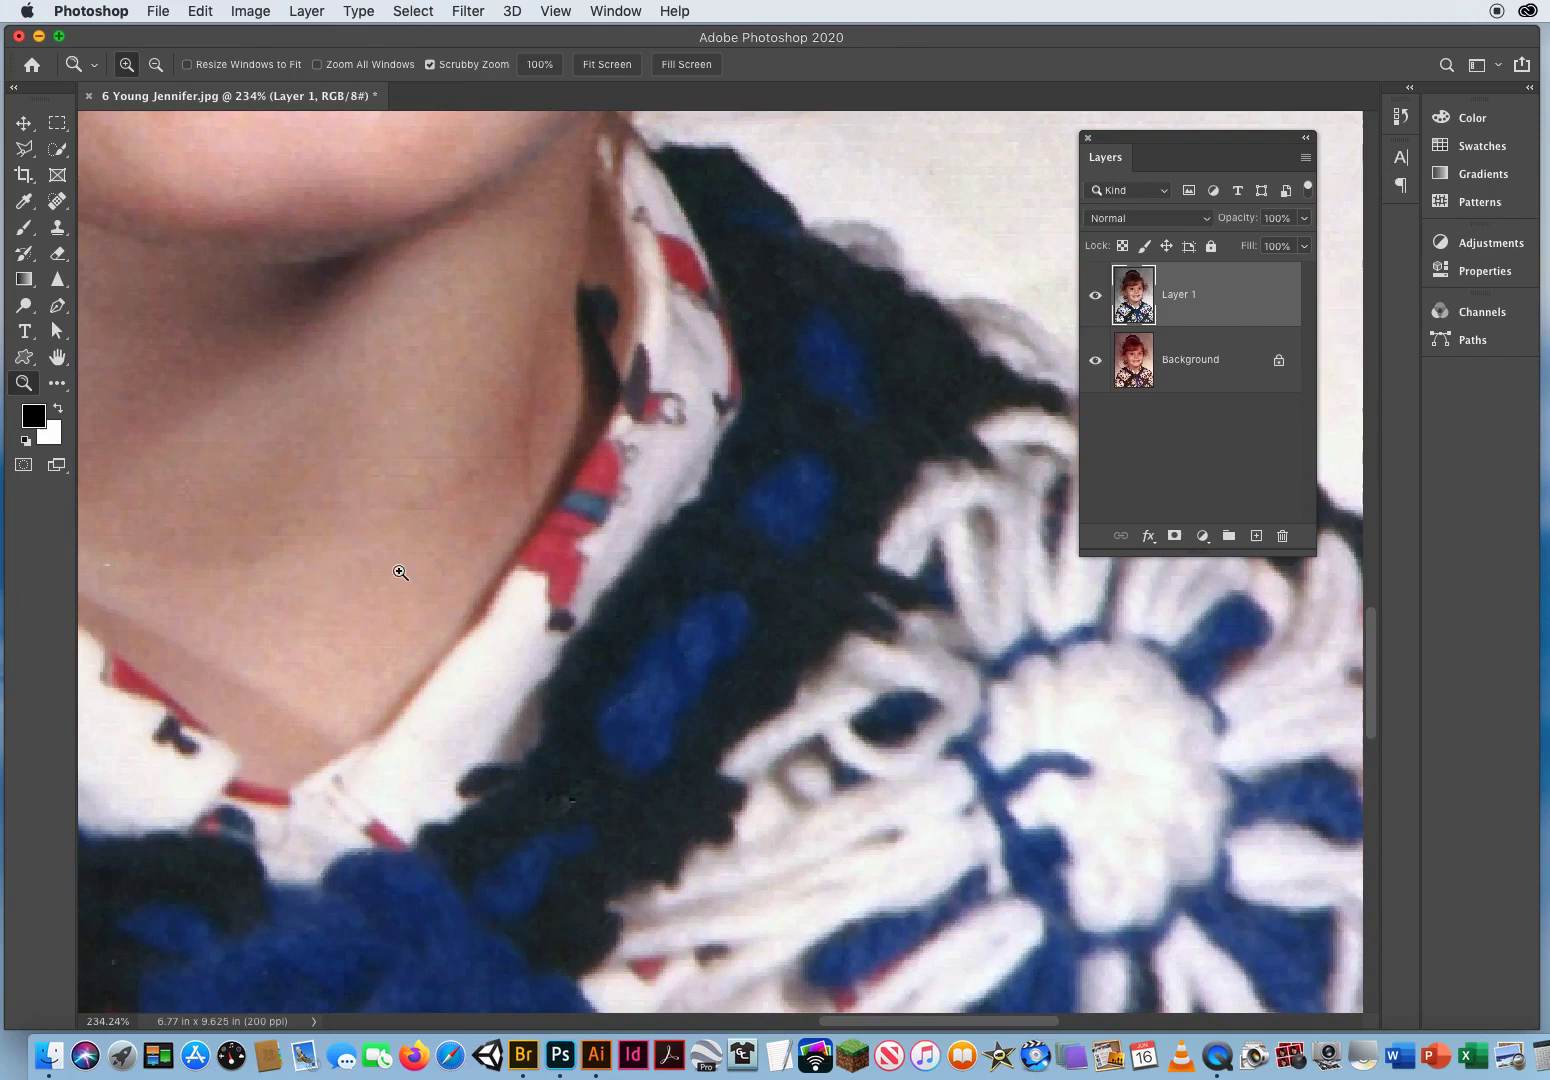
Step: Pan across the sweater to the diagonal scratch near the blue knotted tie
left_click_drag(785, 292, 339, 737)
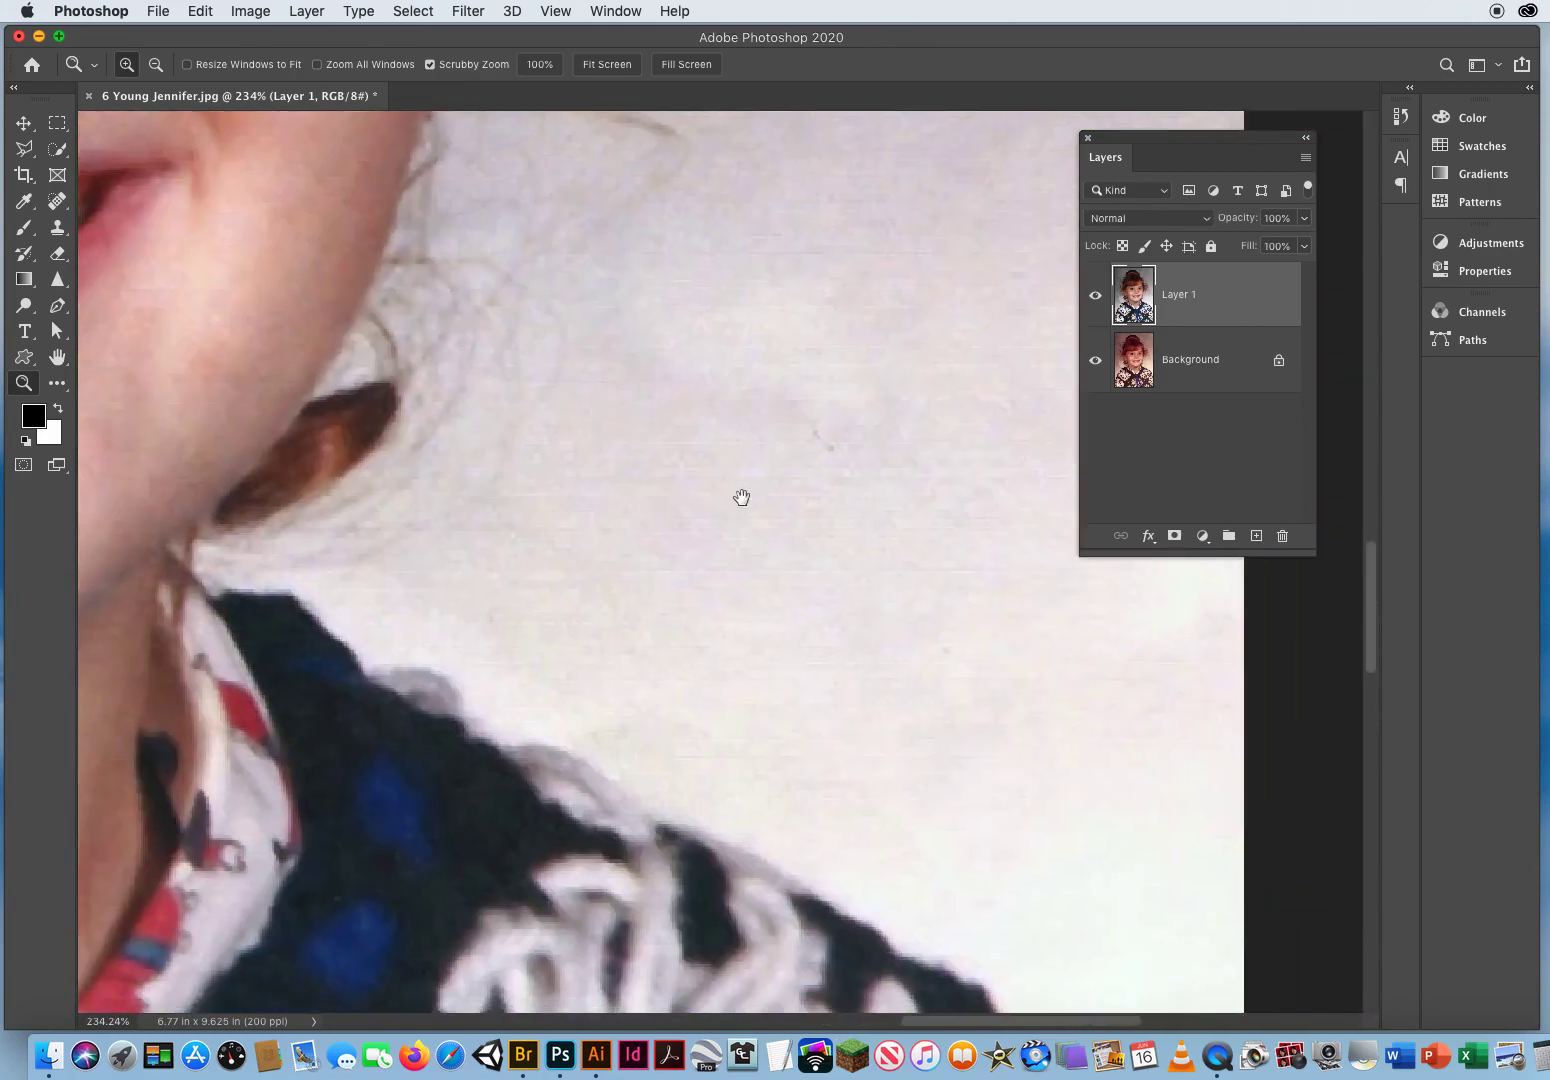
left_click_drag(355, 803, 688, 145)
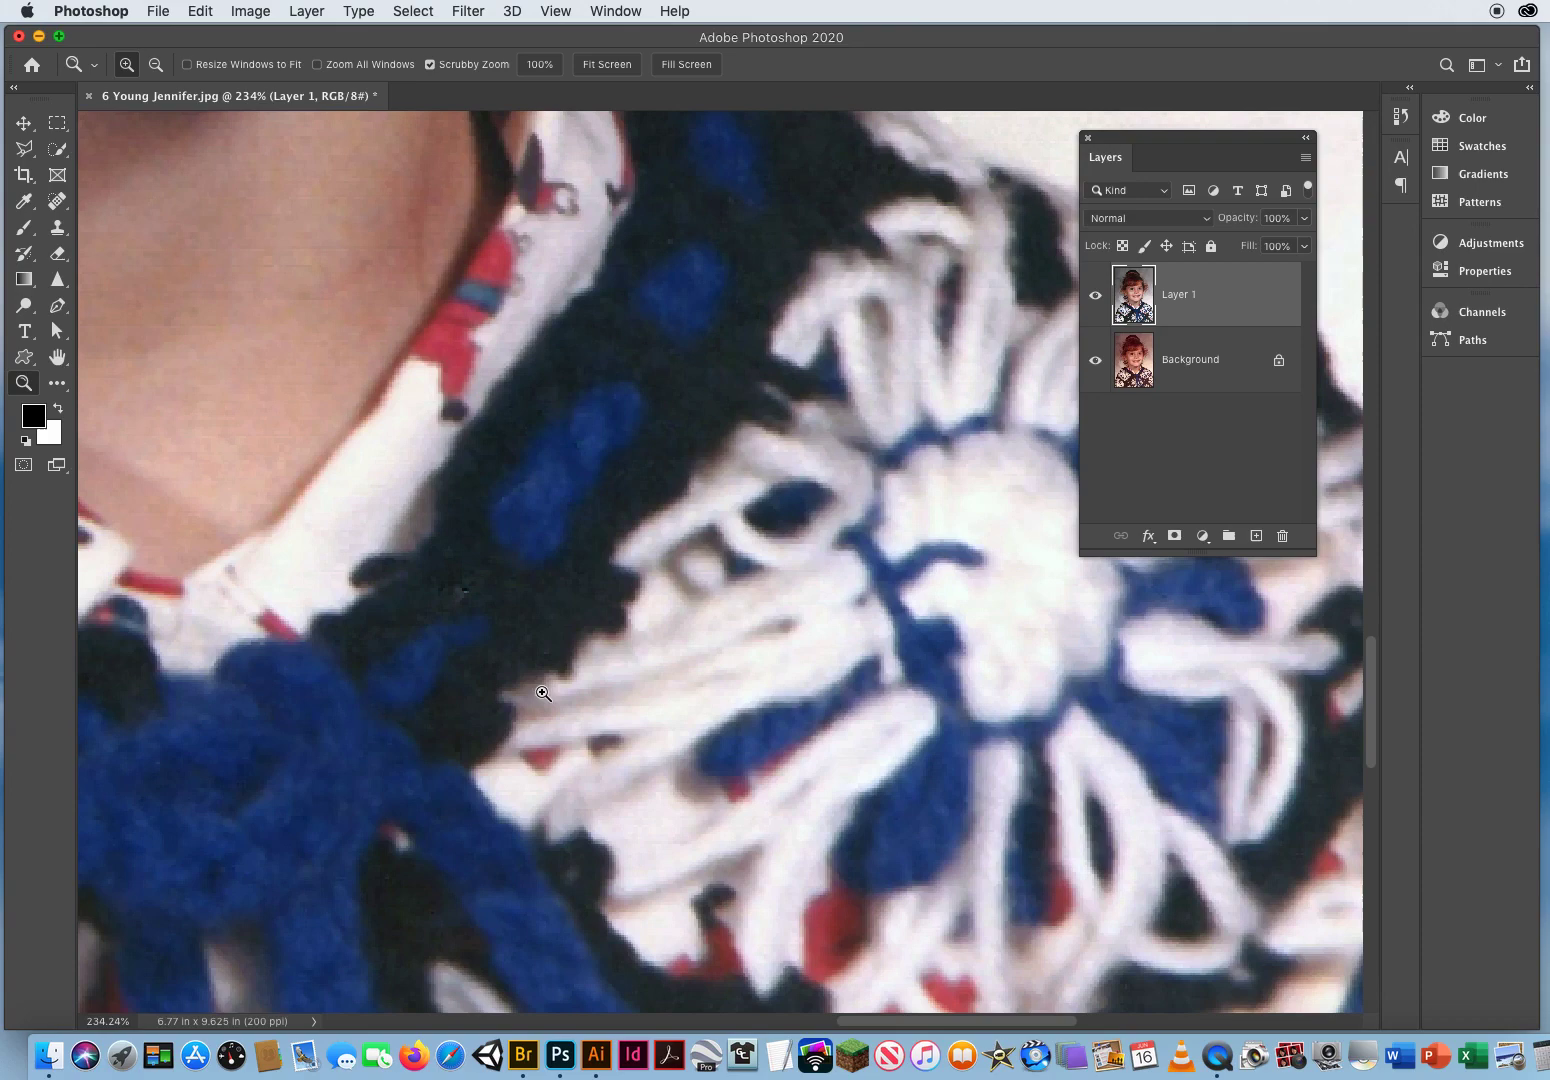
left_click_drag(289, 828, 997, 373)
left_click_drag(692, 467, 387, 363)
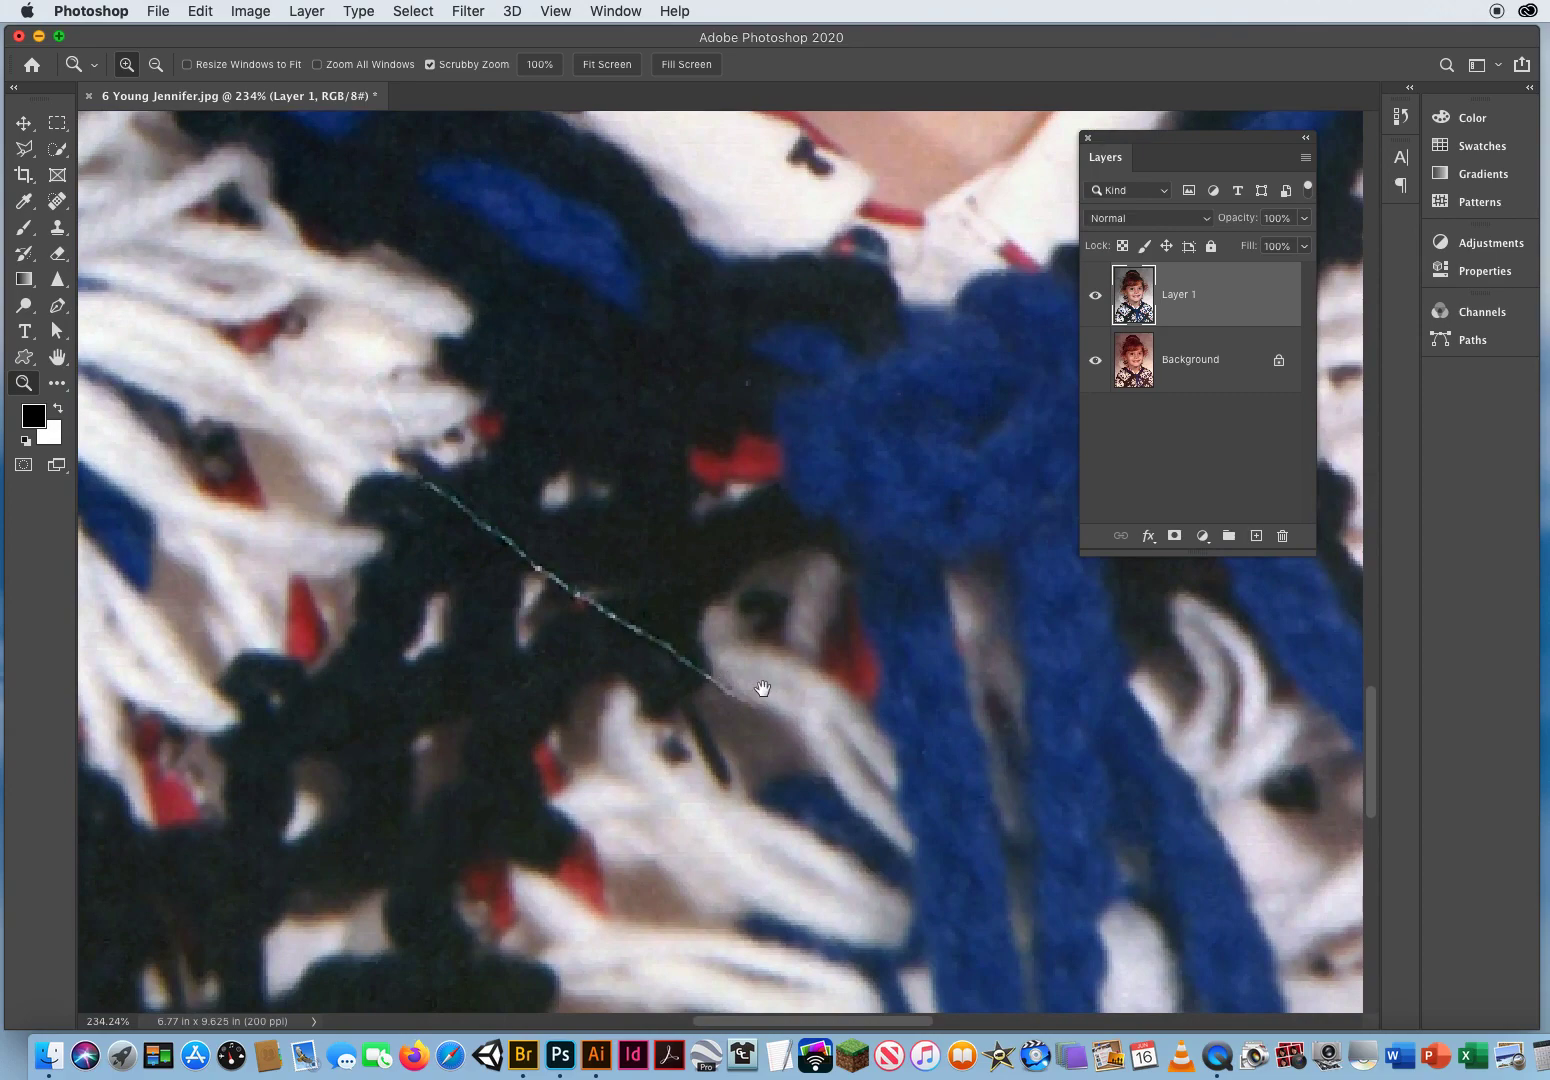
left_click_drag(886, 503, 408, 651)
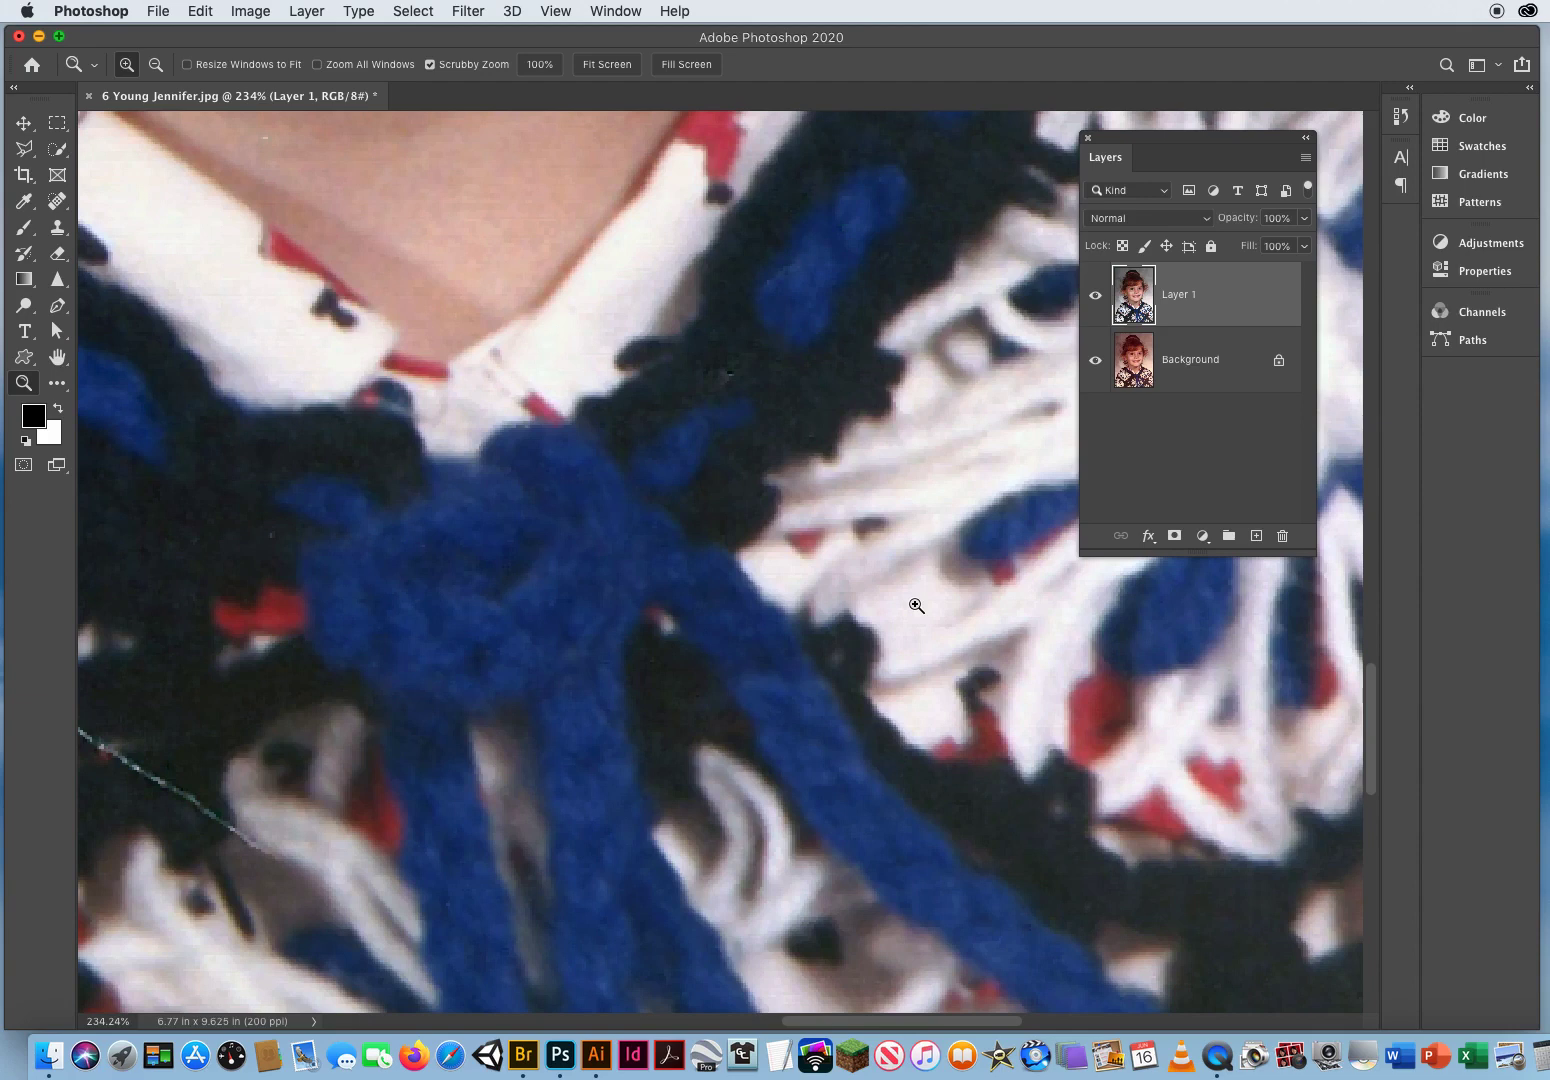
Step: Set an 18 px Clone Stamp, sample the dark yarn, and paint over the scratch's upper part
left_click(57, 227)
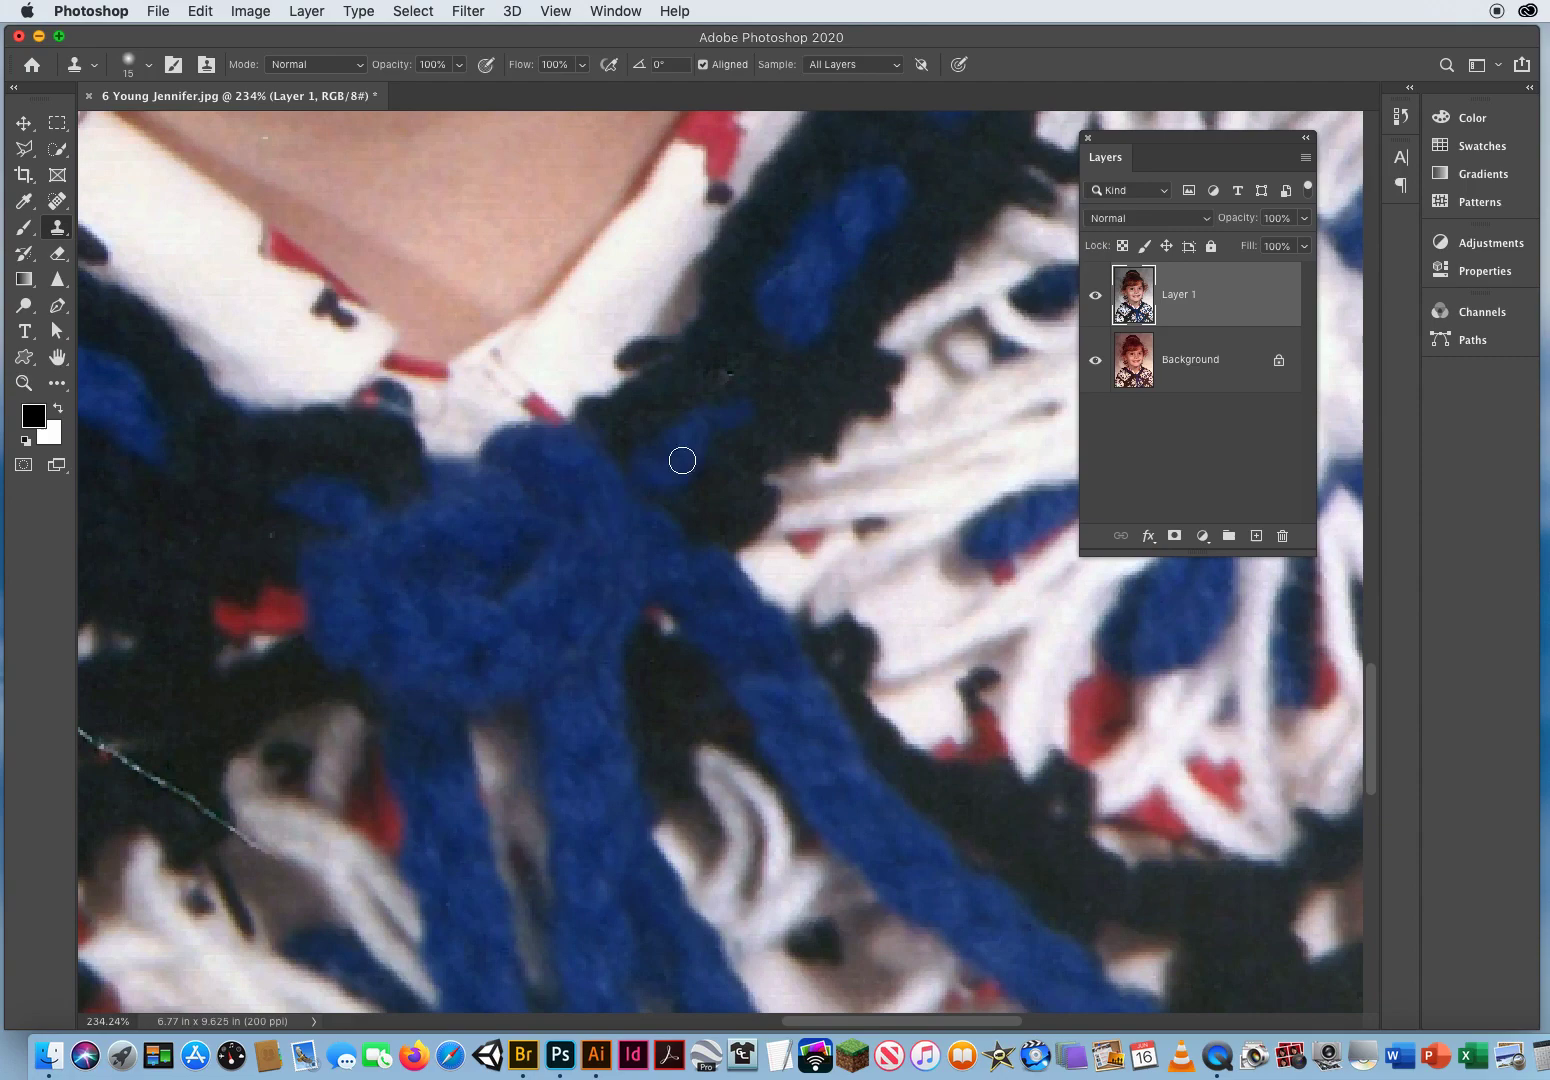
mouse_move(505, 415)
left_mouse_down("ctrl+alt")
mouse_move(823, 398)
mouse_move(569, 407)
mouse_move(525, 440)
mouse_move(510, 497)
mouse_move(503, 404)
left_mouse_up("ctrl+alt")
left_click_drag(498, 281, 500, 285)
left_click_drag(756, 373, 754, 370, "ctrl+alt")
left_click(826, 380, "alt")
left_click_drag(358, 712, 837, 550)
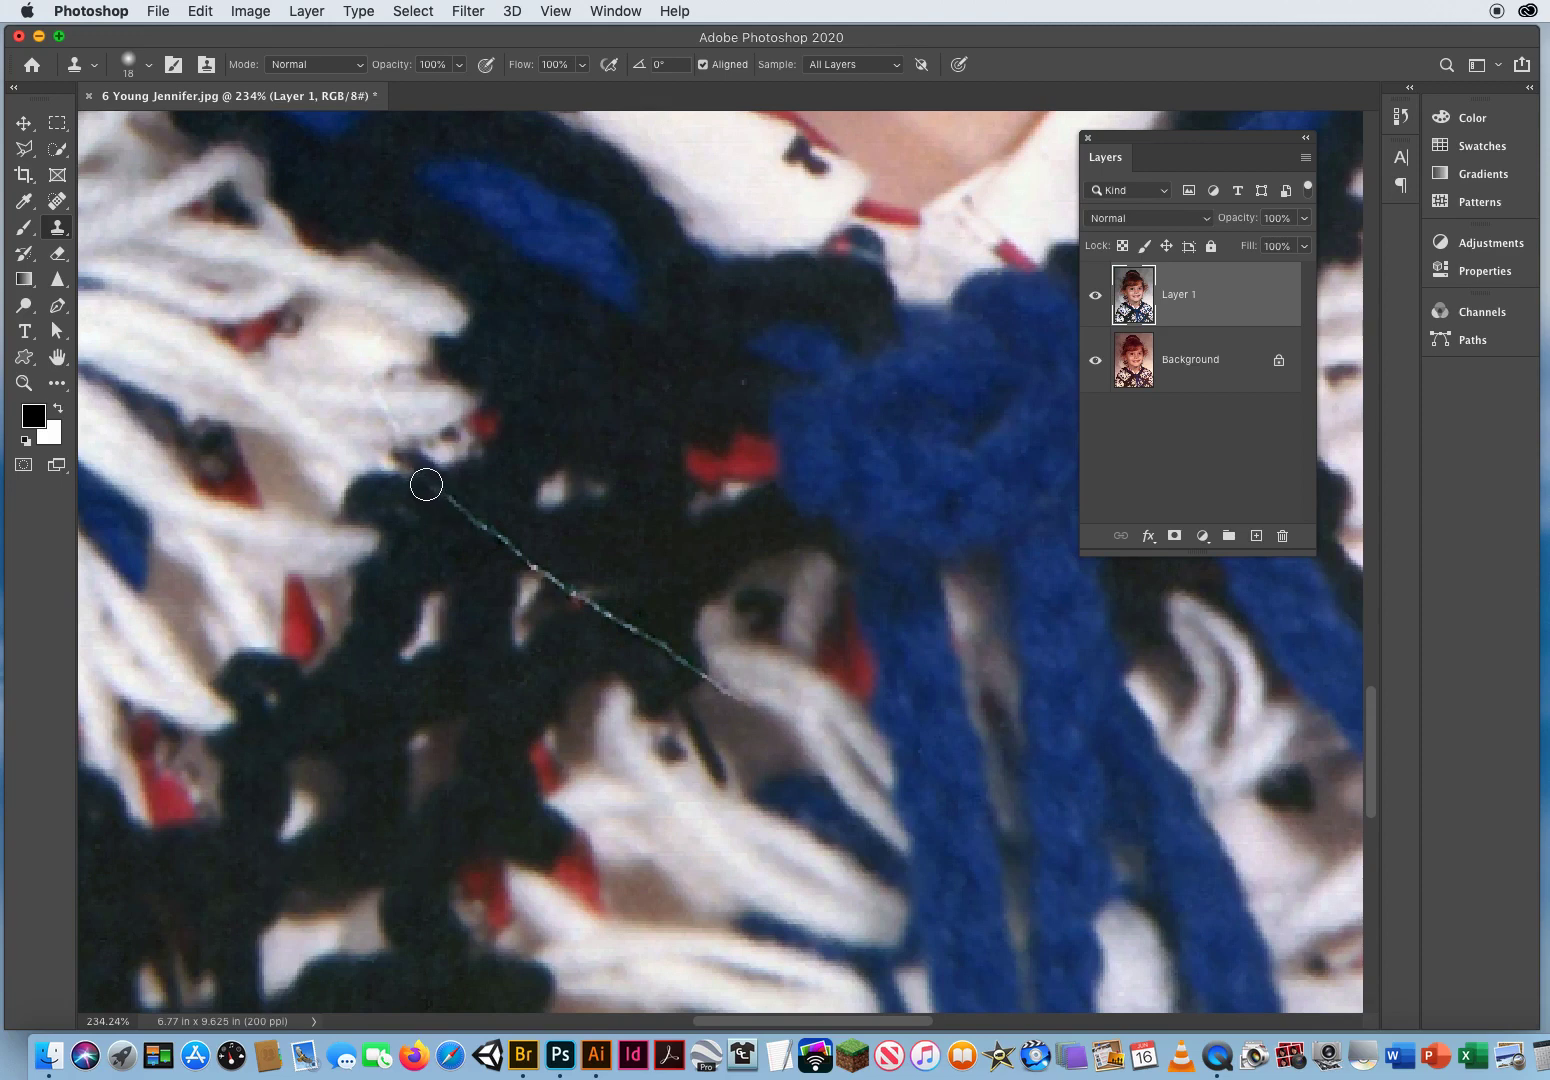
mouse_move(426, 484)
left_mouse_down()
mouse_move(561, 578)
mouse_move(558, 602)
mouse_move(583, 576)
mouse_move(600, 608)
left_mouse_up()
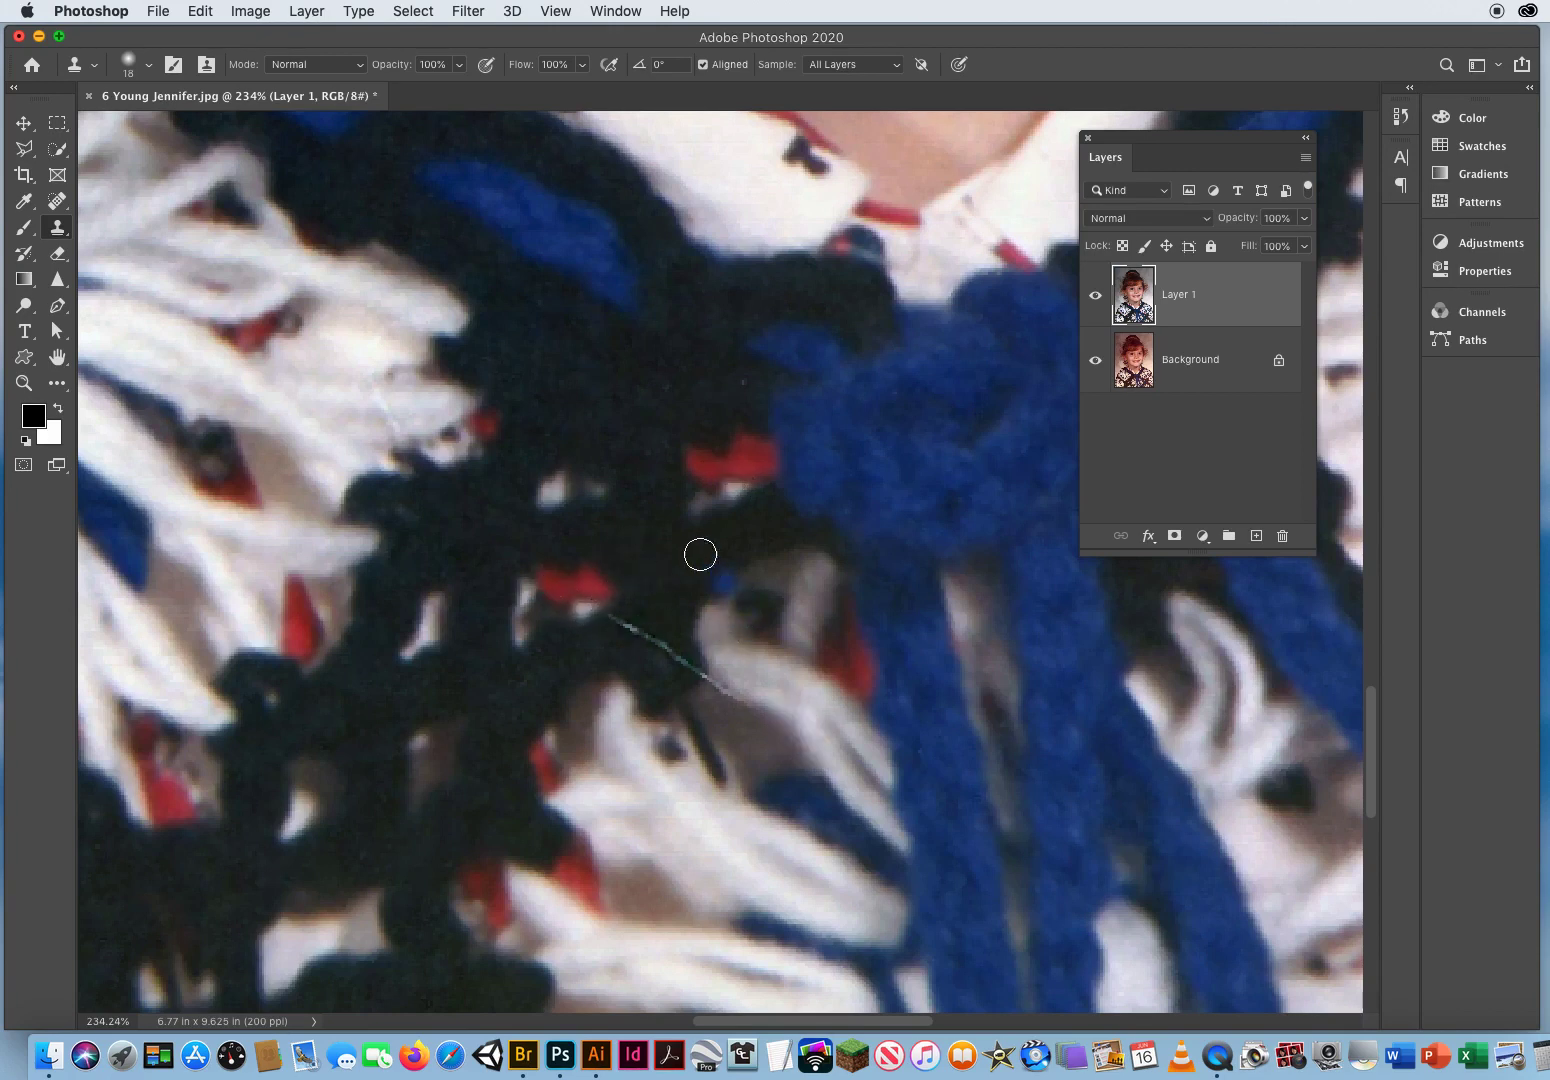
Step: Undo the clone stroke and re-clone the upper and middle parts of the scratch
left_click(200, 12)
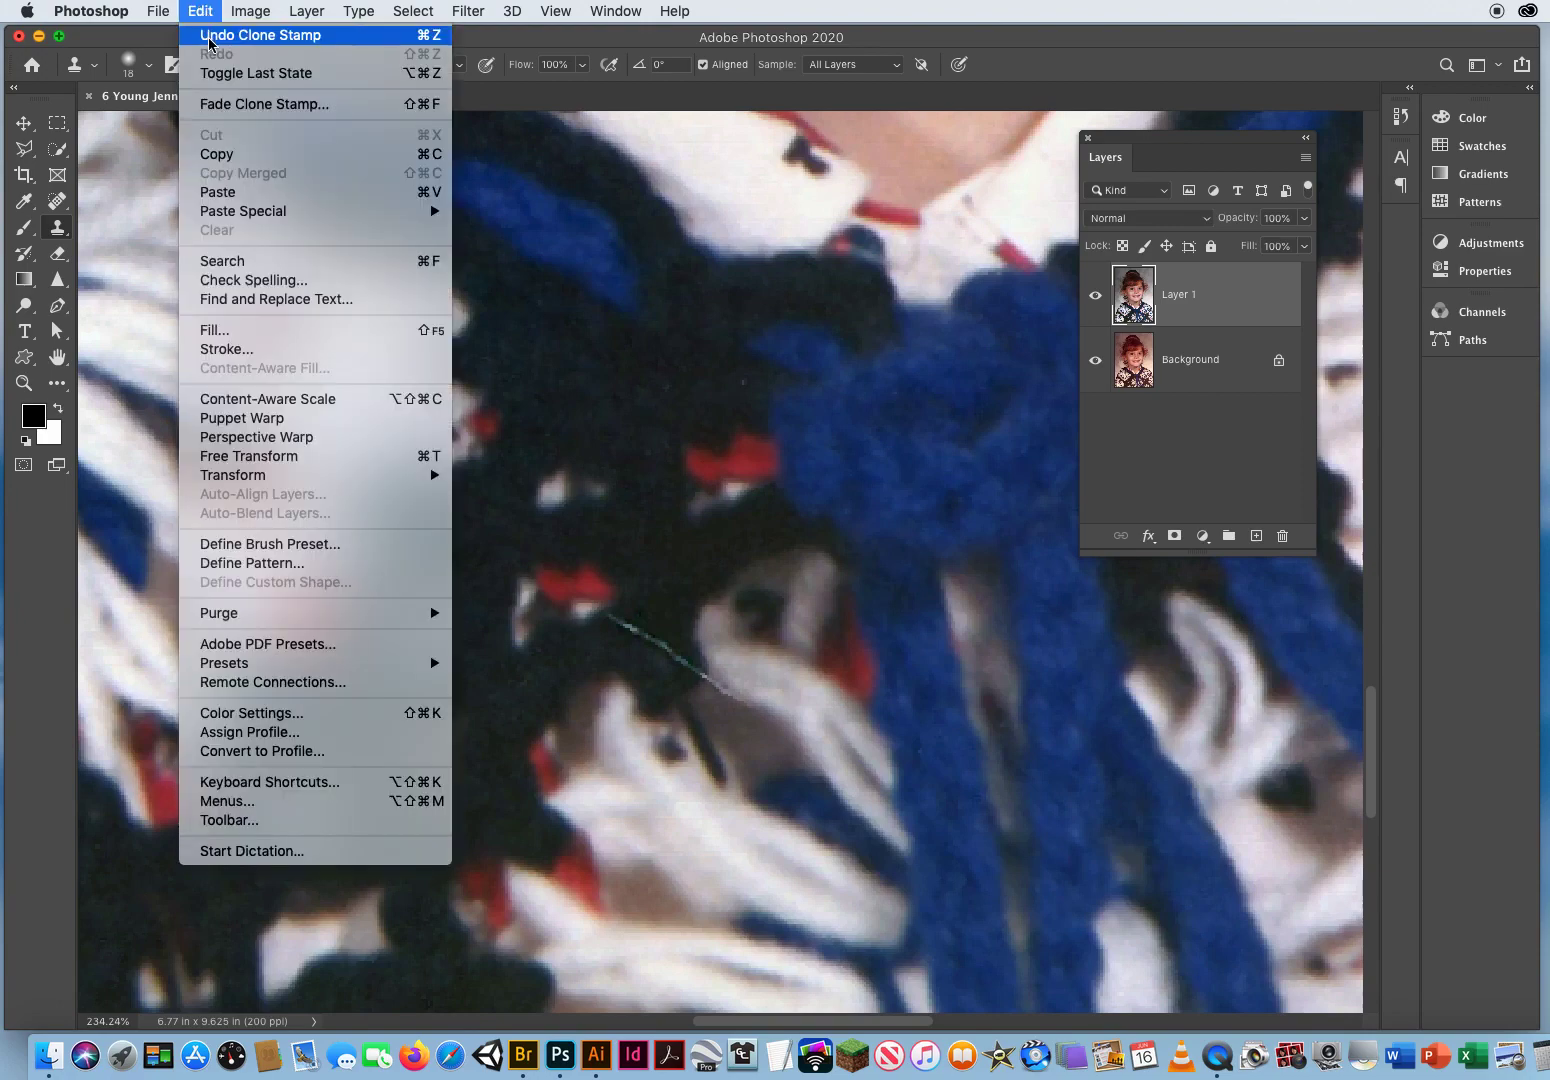
left_click(240, 33)
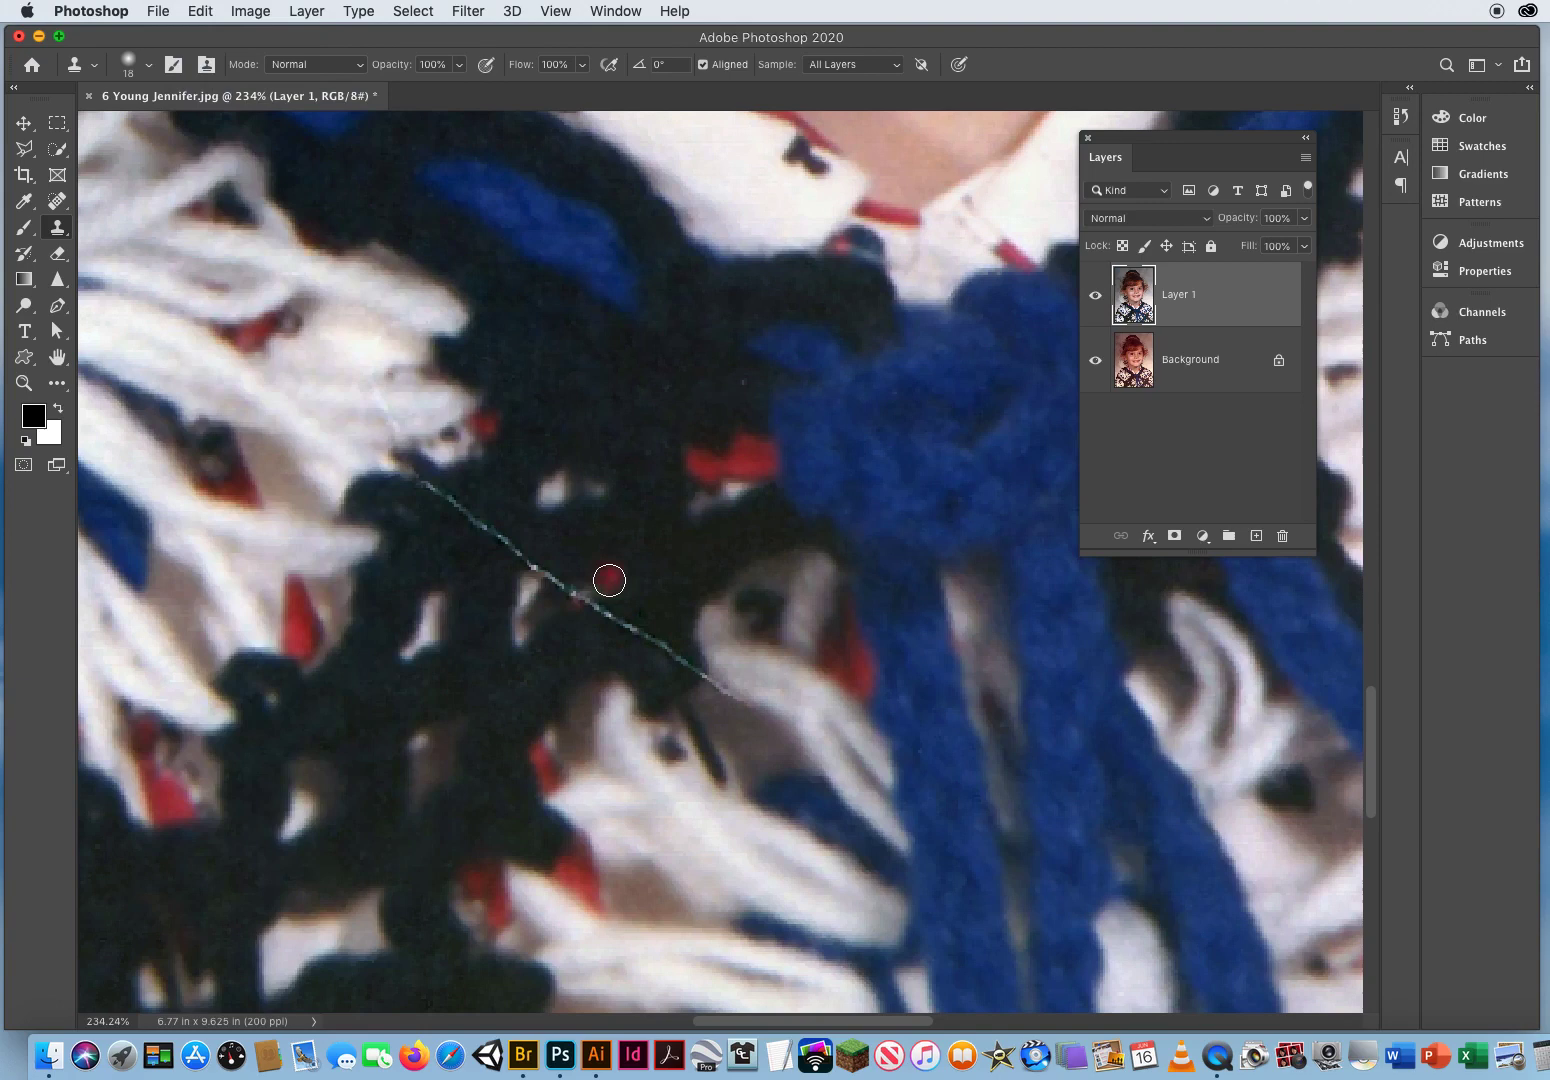
left_click(537, 382, "alt")
left_click_drag(415, 491, 490, 537)
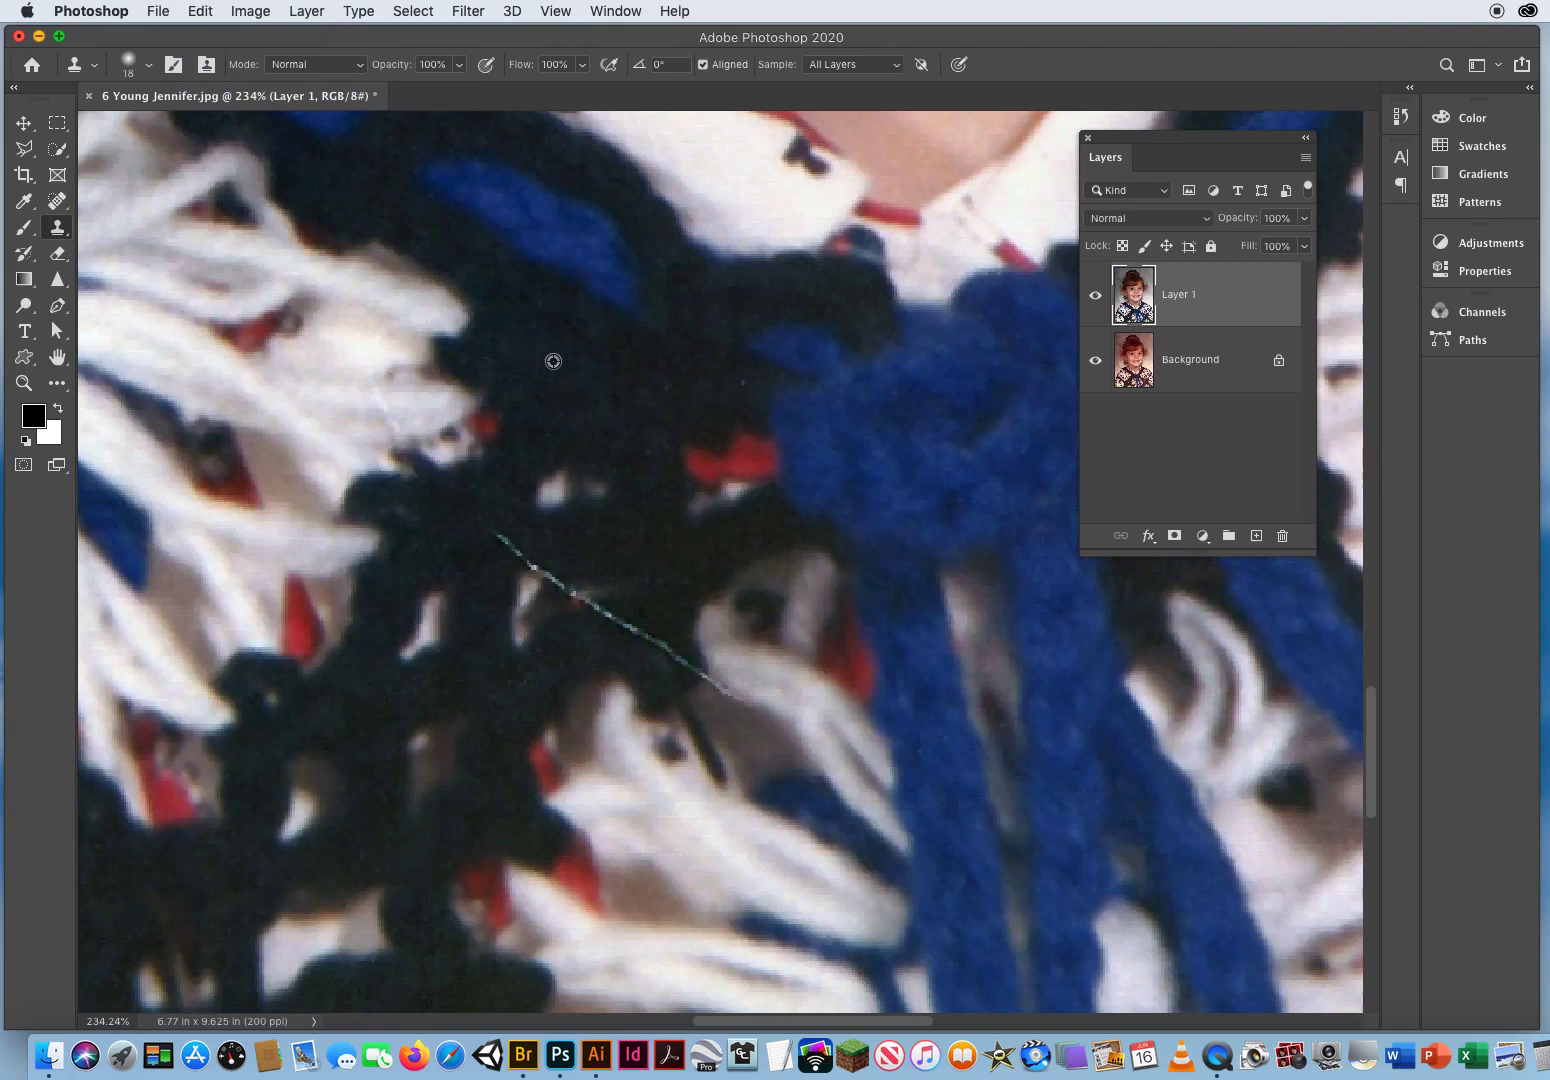
left_click(523, 327, "alt")
left_click_drag(503, 533, 564, 580)
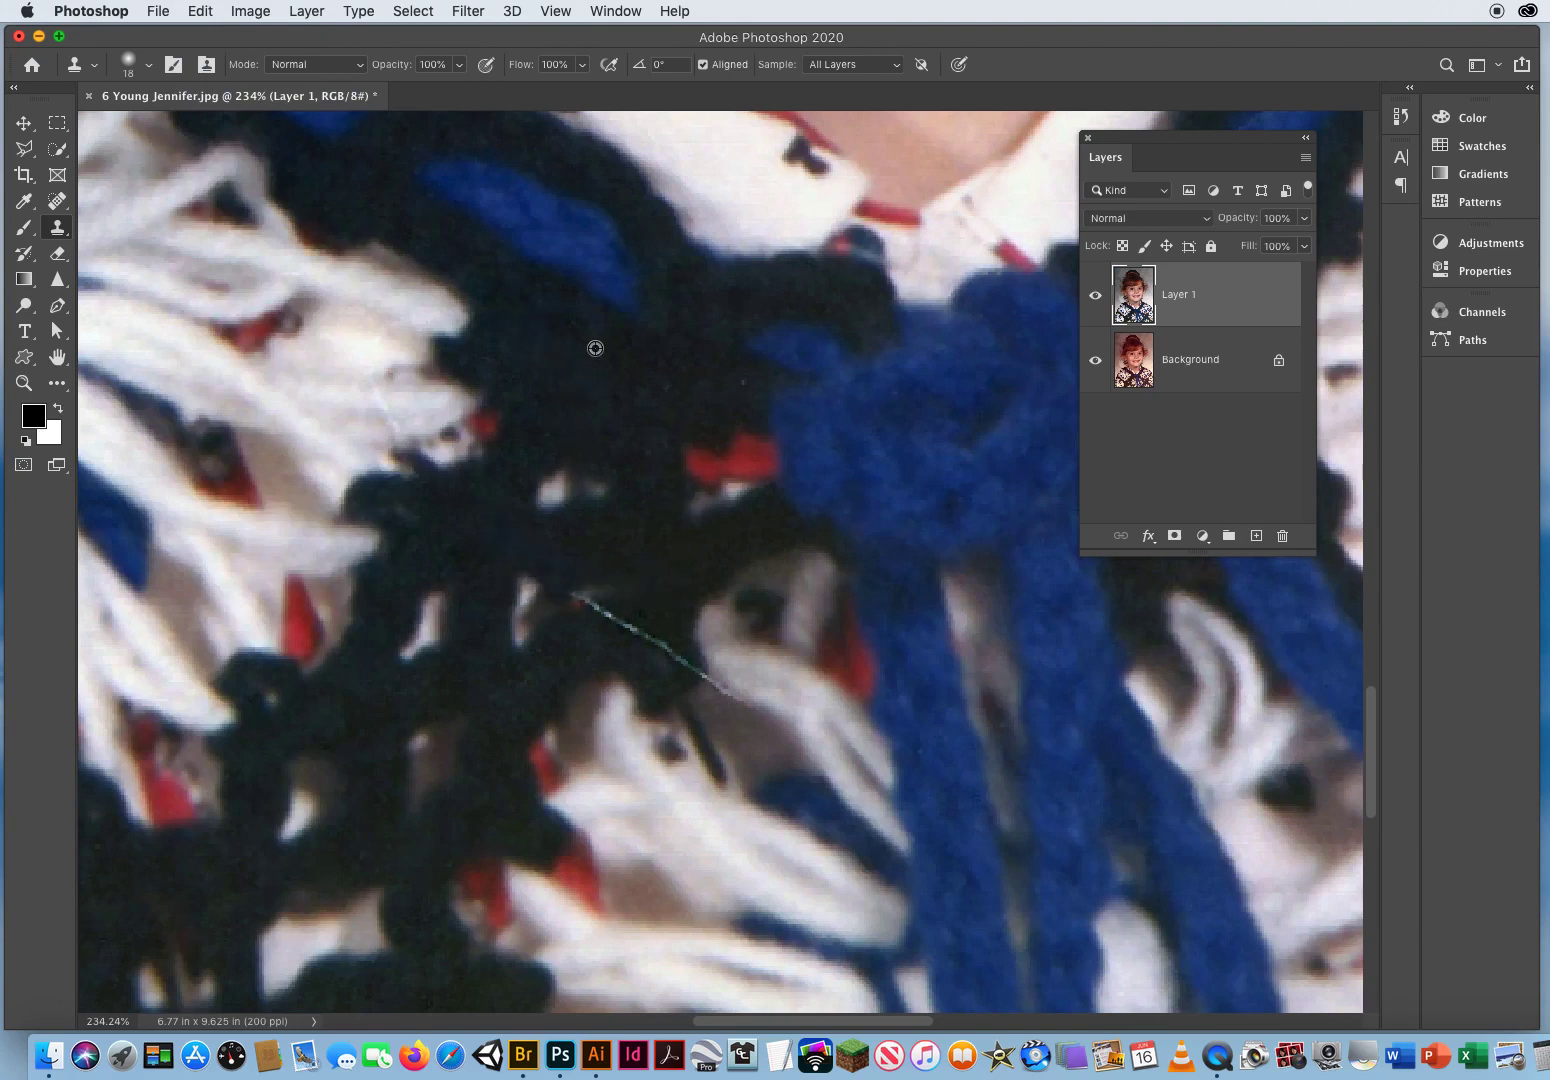
Step: Clone over the scratch's lower stretch and end, touching up the dark yarn
left_click_drag(578, 592, 672, 658)
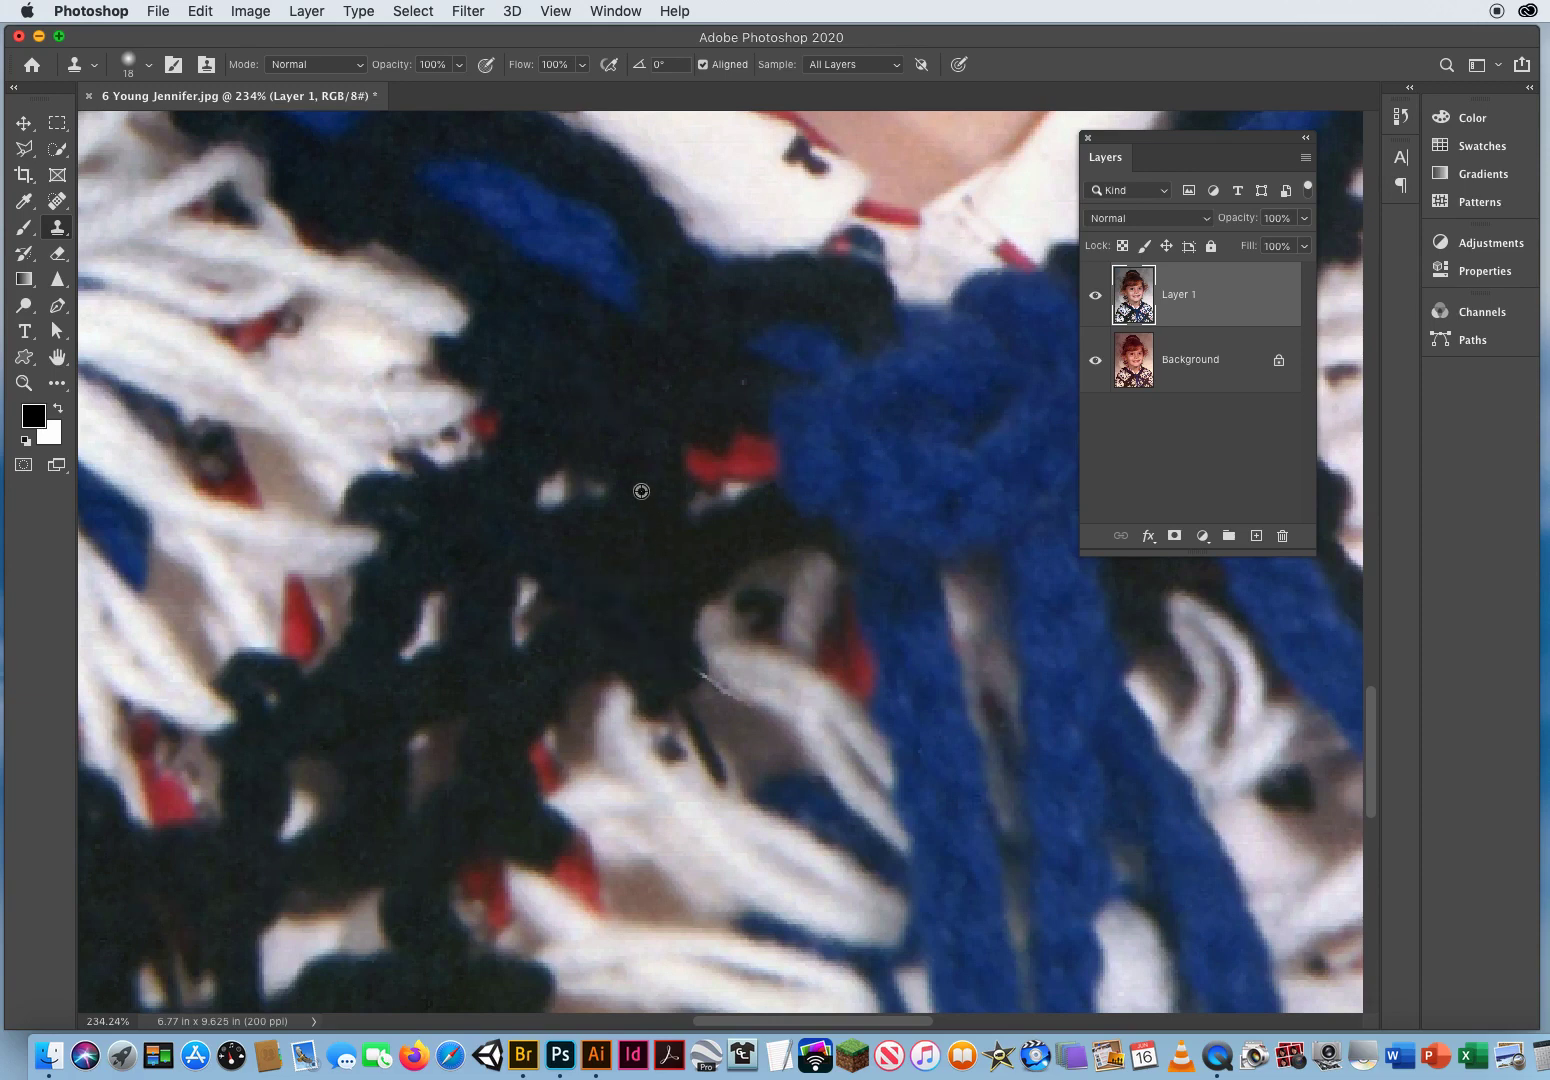
left_click_drag(675, 661, 698, 676)
left_click(706, 706, "alt")
left_click_drag(716, 692, 756, 718)
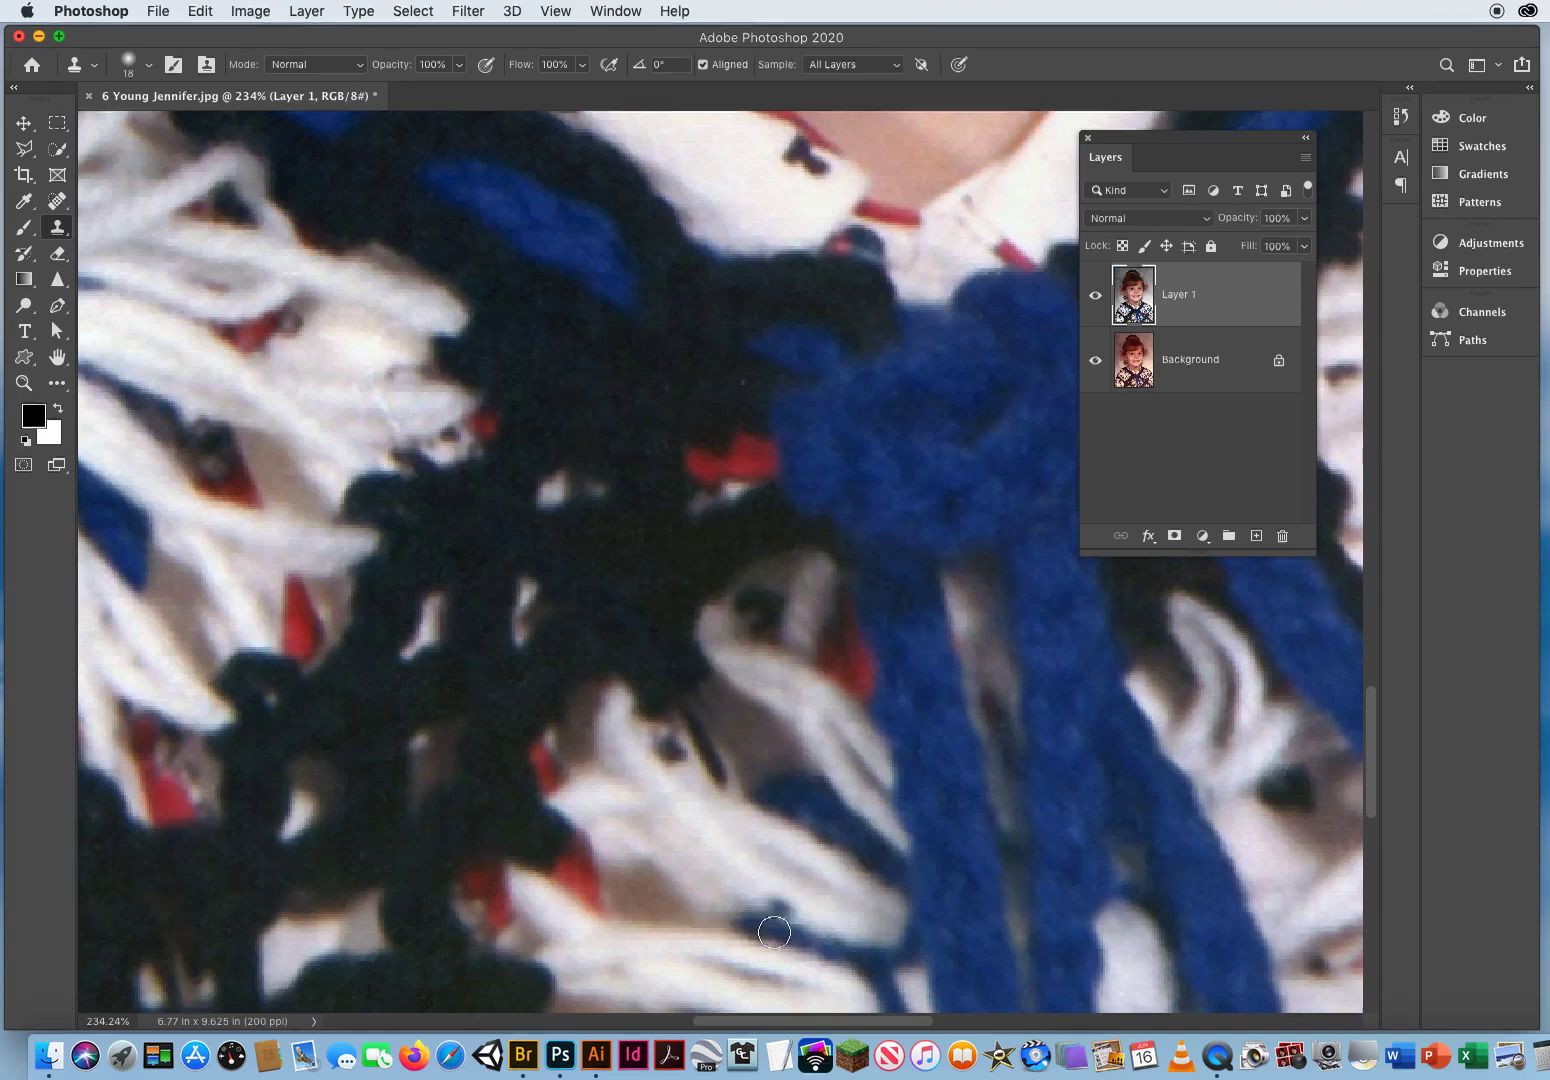
left_click(695, 386, "alt")
left_click_drag(748, 382, 740, 395)
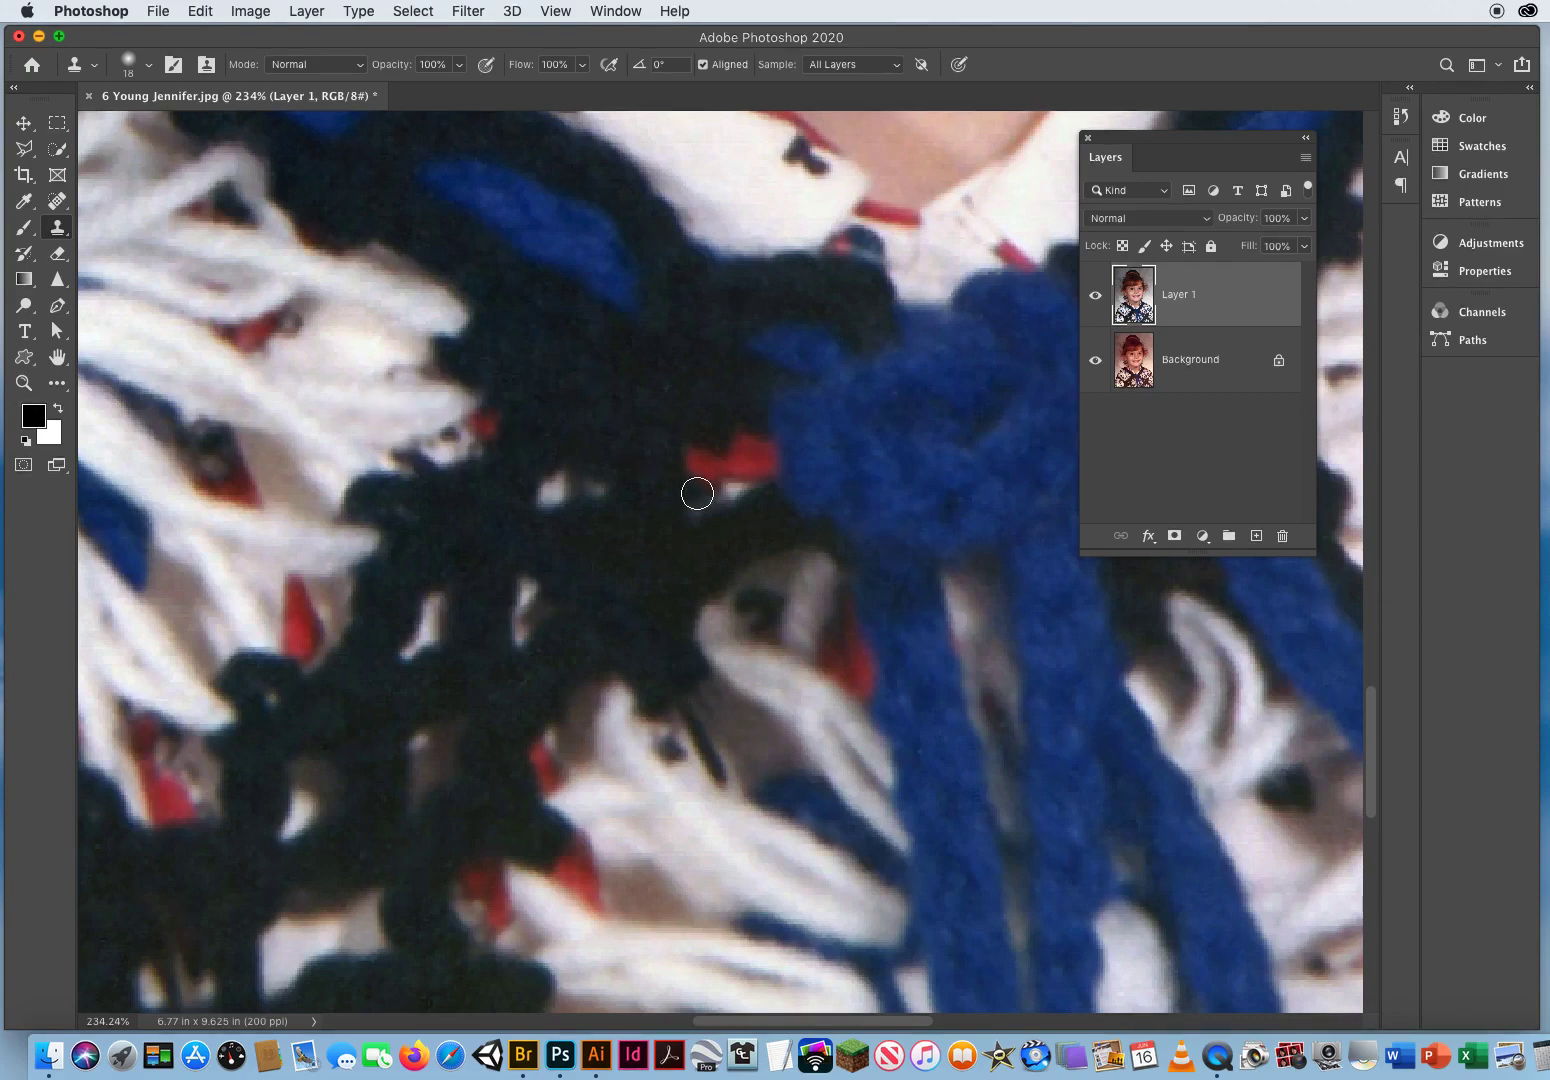
mouse_move(723, 422)
left_mouse_down()
mouse_move(609, 505)
mouse_move(419, 519)
mouse_move(846, 569)
mouse_move(682, 640)
mouse_move(439, 792)
left_mouse_up()
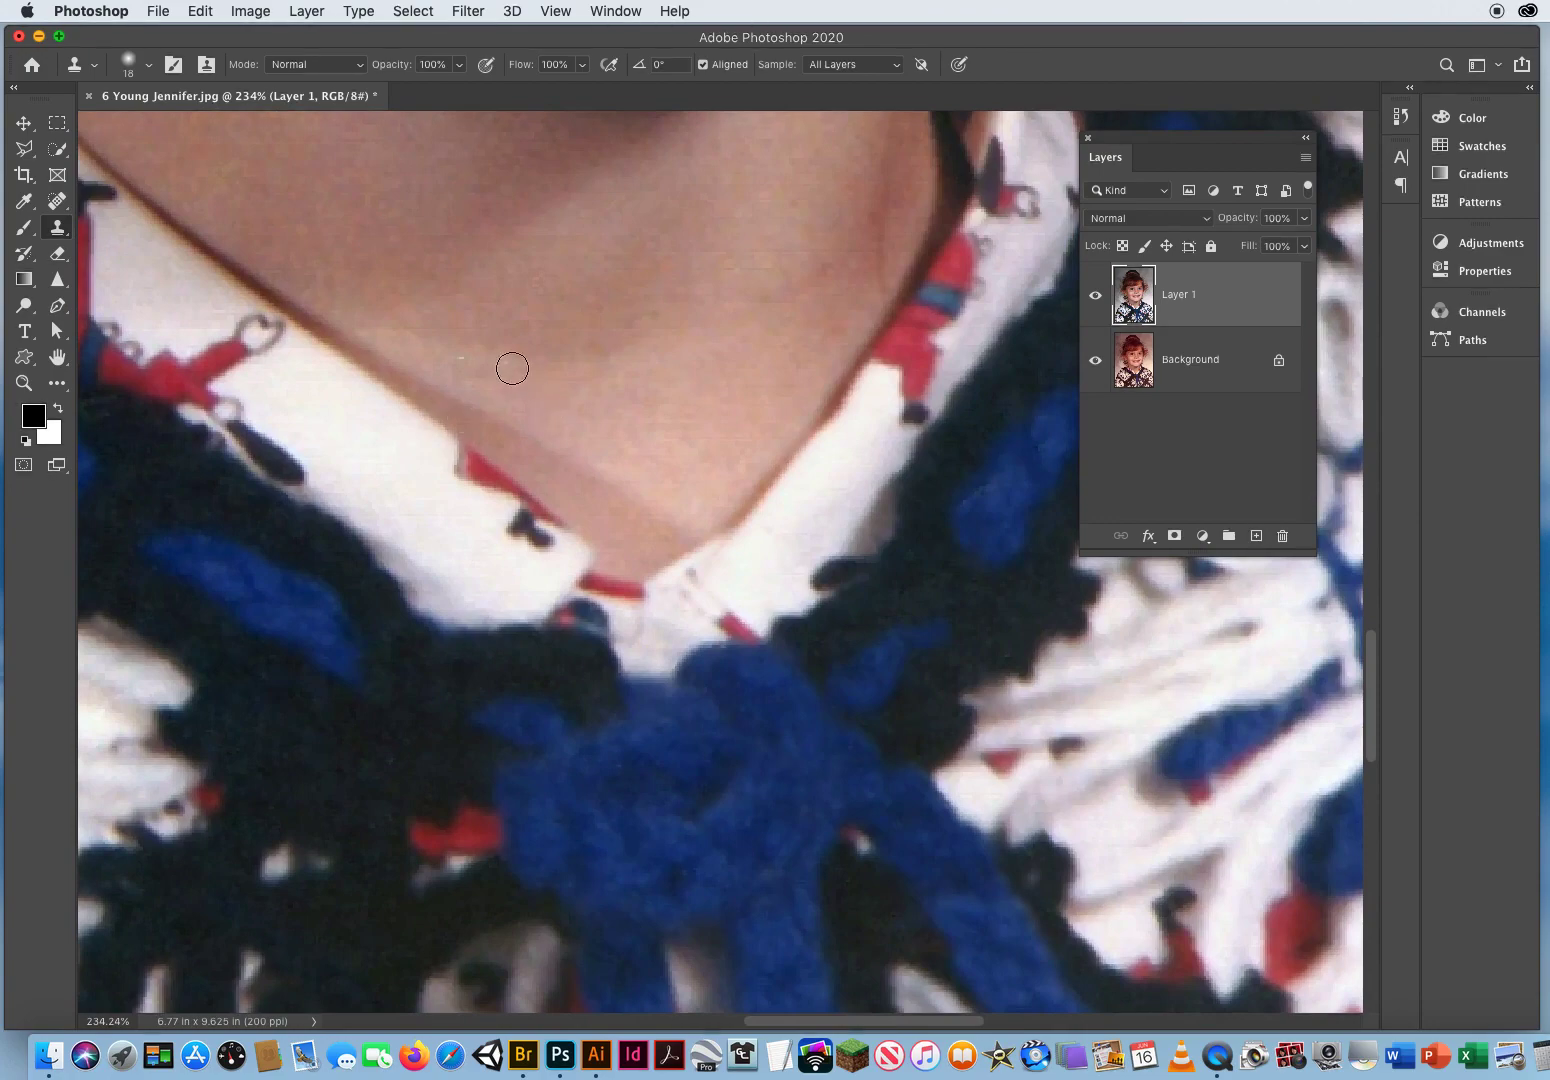
Step: With a 23 px Spot Healing Brush, heal specks on the neck and backdrop, then zoom out
mouse_move(512, 368)
left_mouse_down()
mouse_move(727, 450)
mouse_move(834, 751)
mouse_move(401, 588)
mouse_move(450, 419)
mouse_move(618, 433)
left_mouse_up()
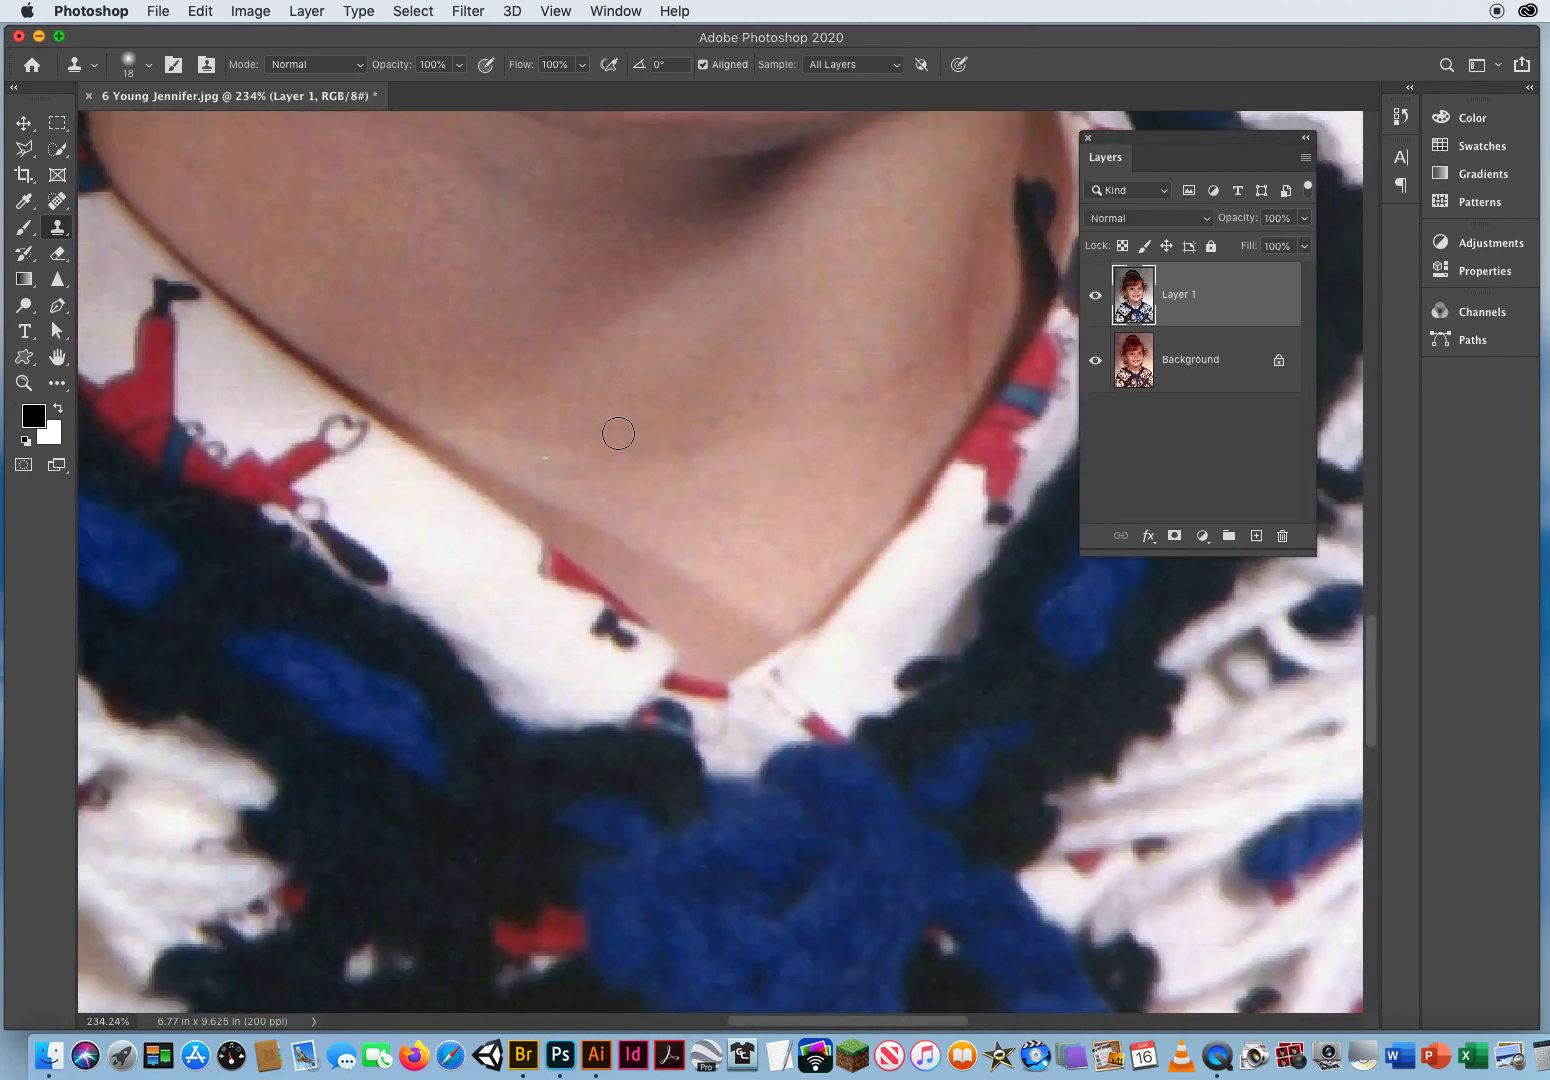
left_click(57, 201)
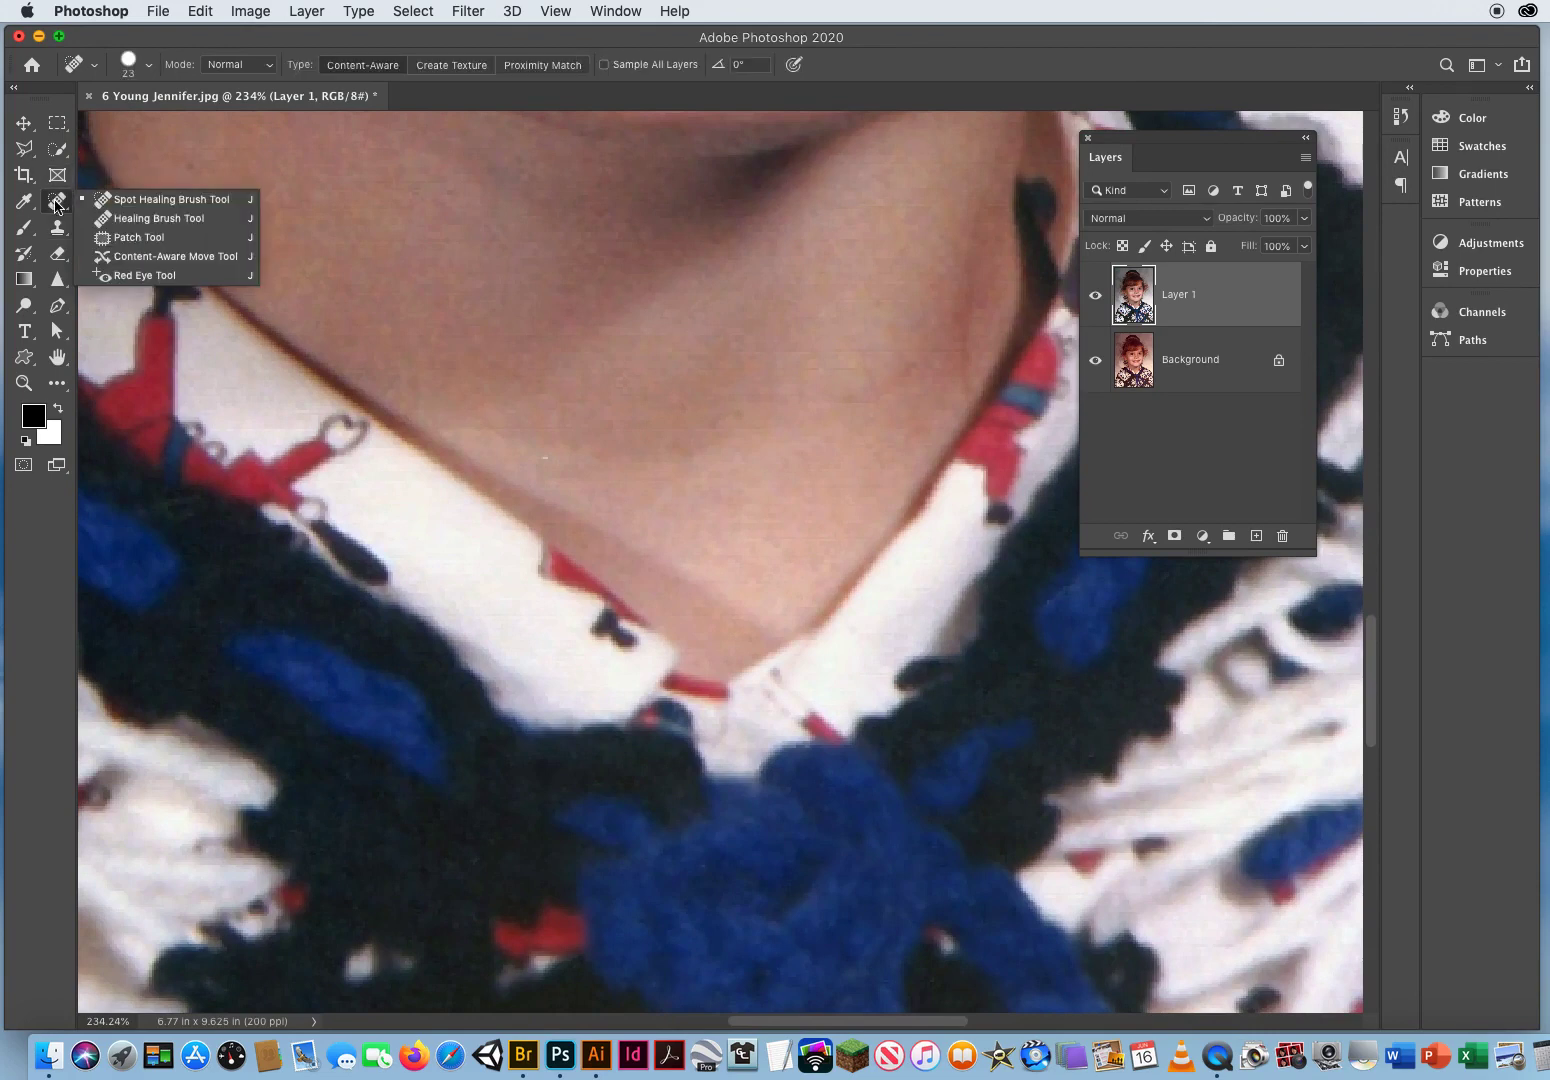
left_click(136, 200)
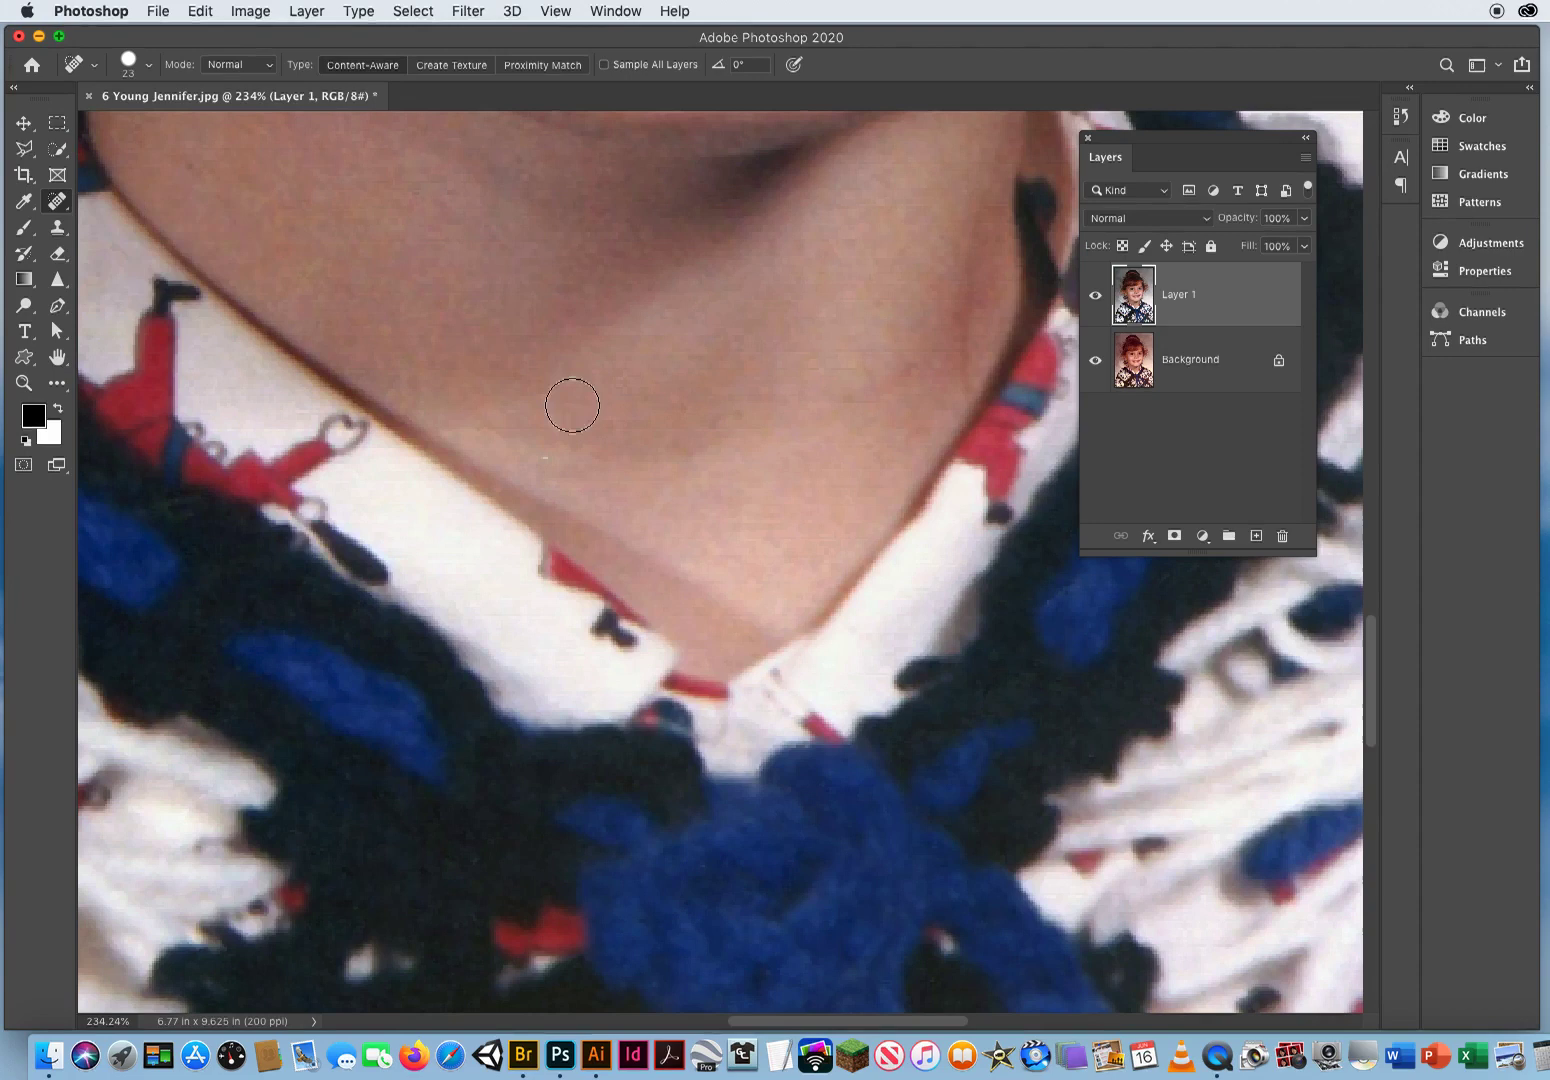
left_click_drag(675, 311, 668, 318)
mouse_move(825, 558)
left_mouse_down()
mouse_move(832, 569)
mouse_move(766, 589)
mouse_move(259, 678)
mouse_move(235, 810)
mouse_move(490, 875)
mouse_move(613, 885)
left_mouse_up()
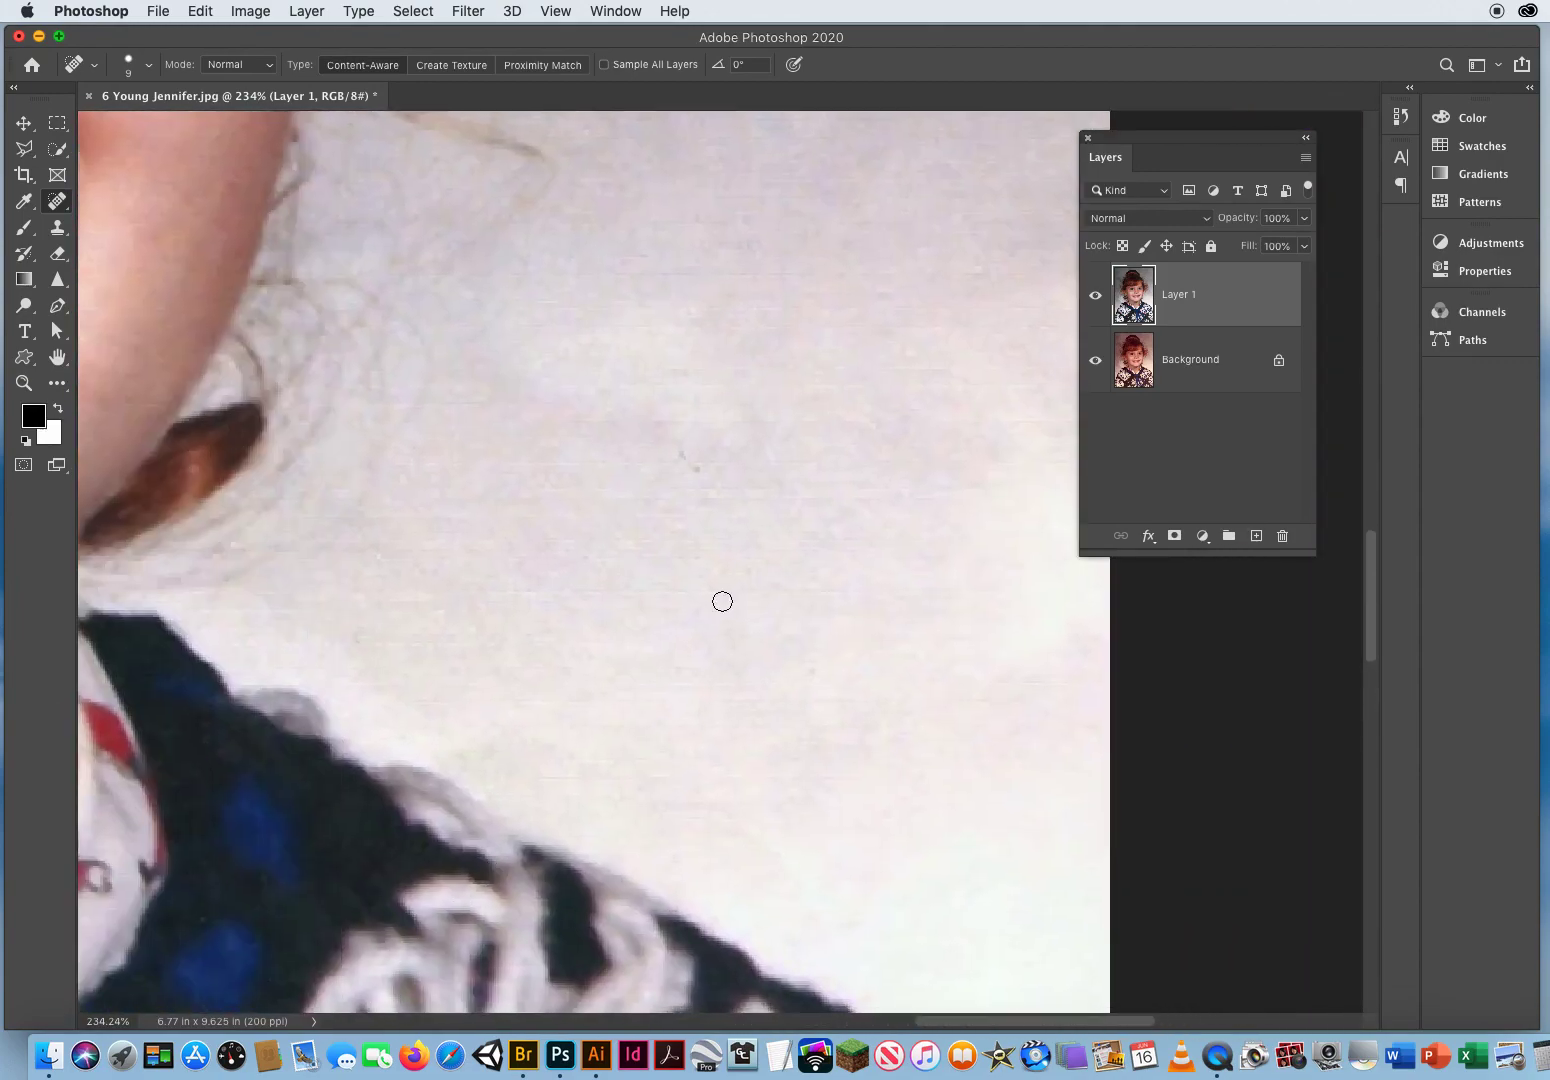
left_click_drag(687, 460, 698, 478)
left_click(23, 382)
left_click_drag(540, 514, 430, 519)
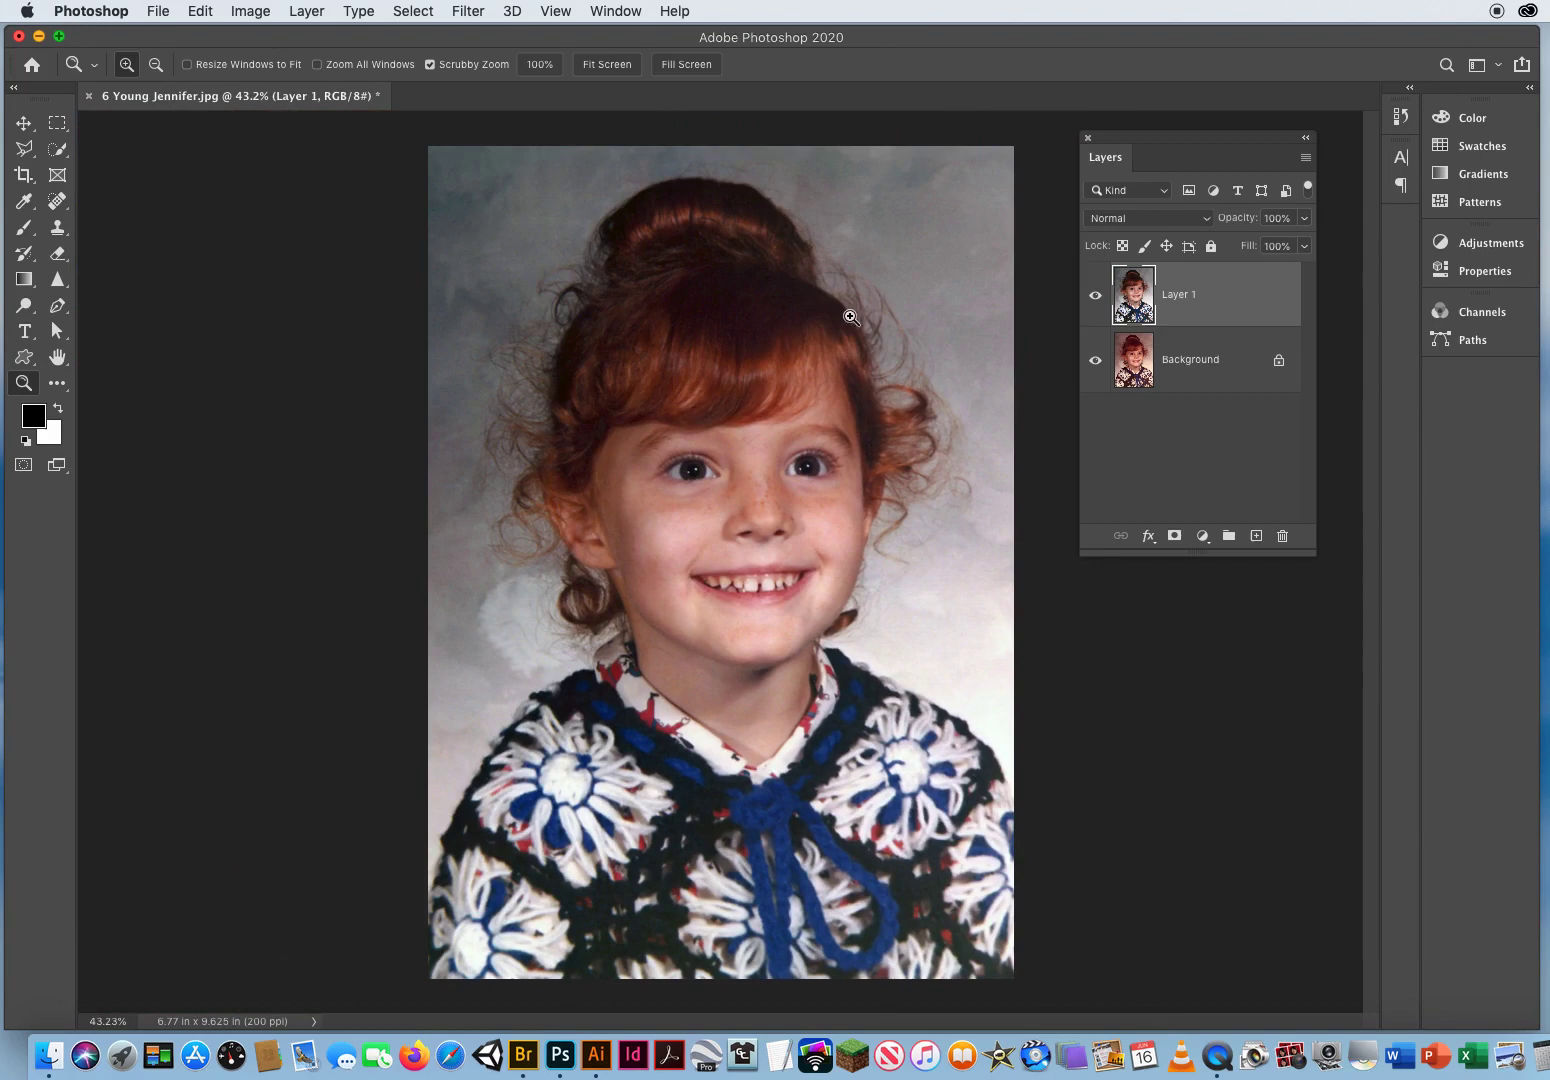
left_click(1095, 298)
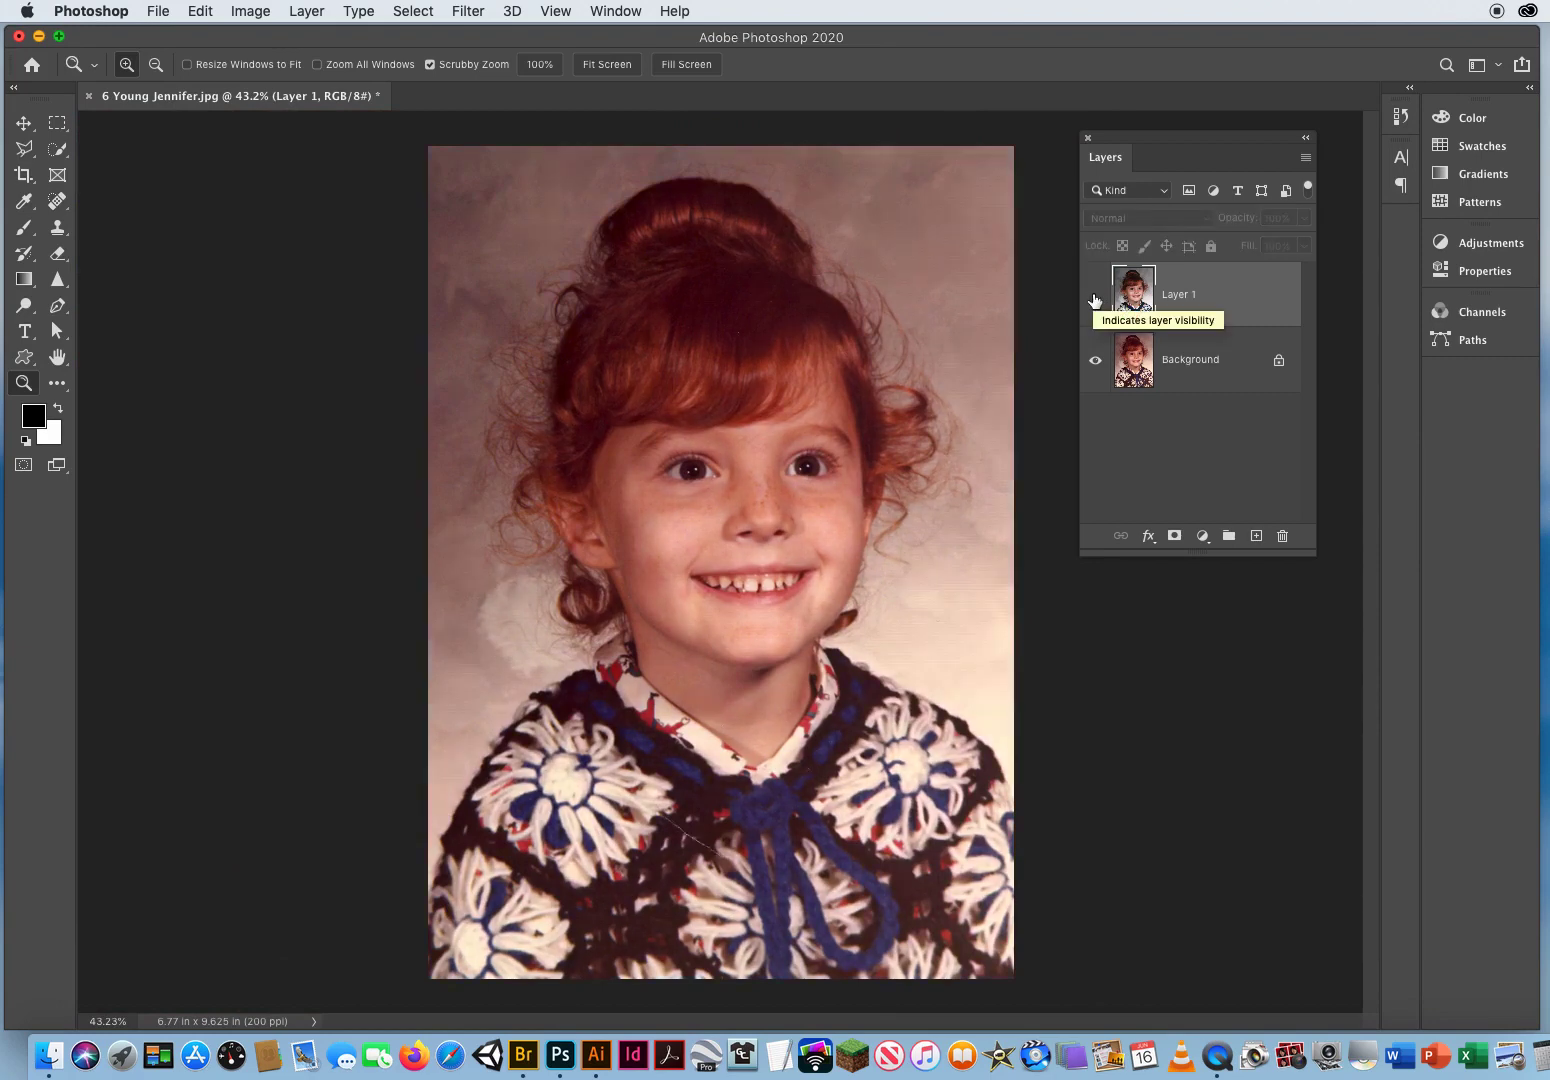
left_click(1095, 298)
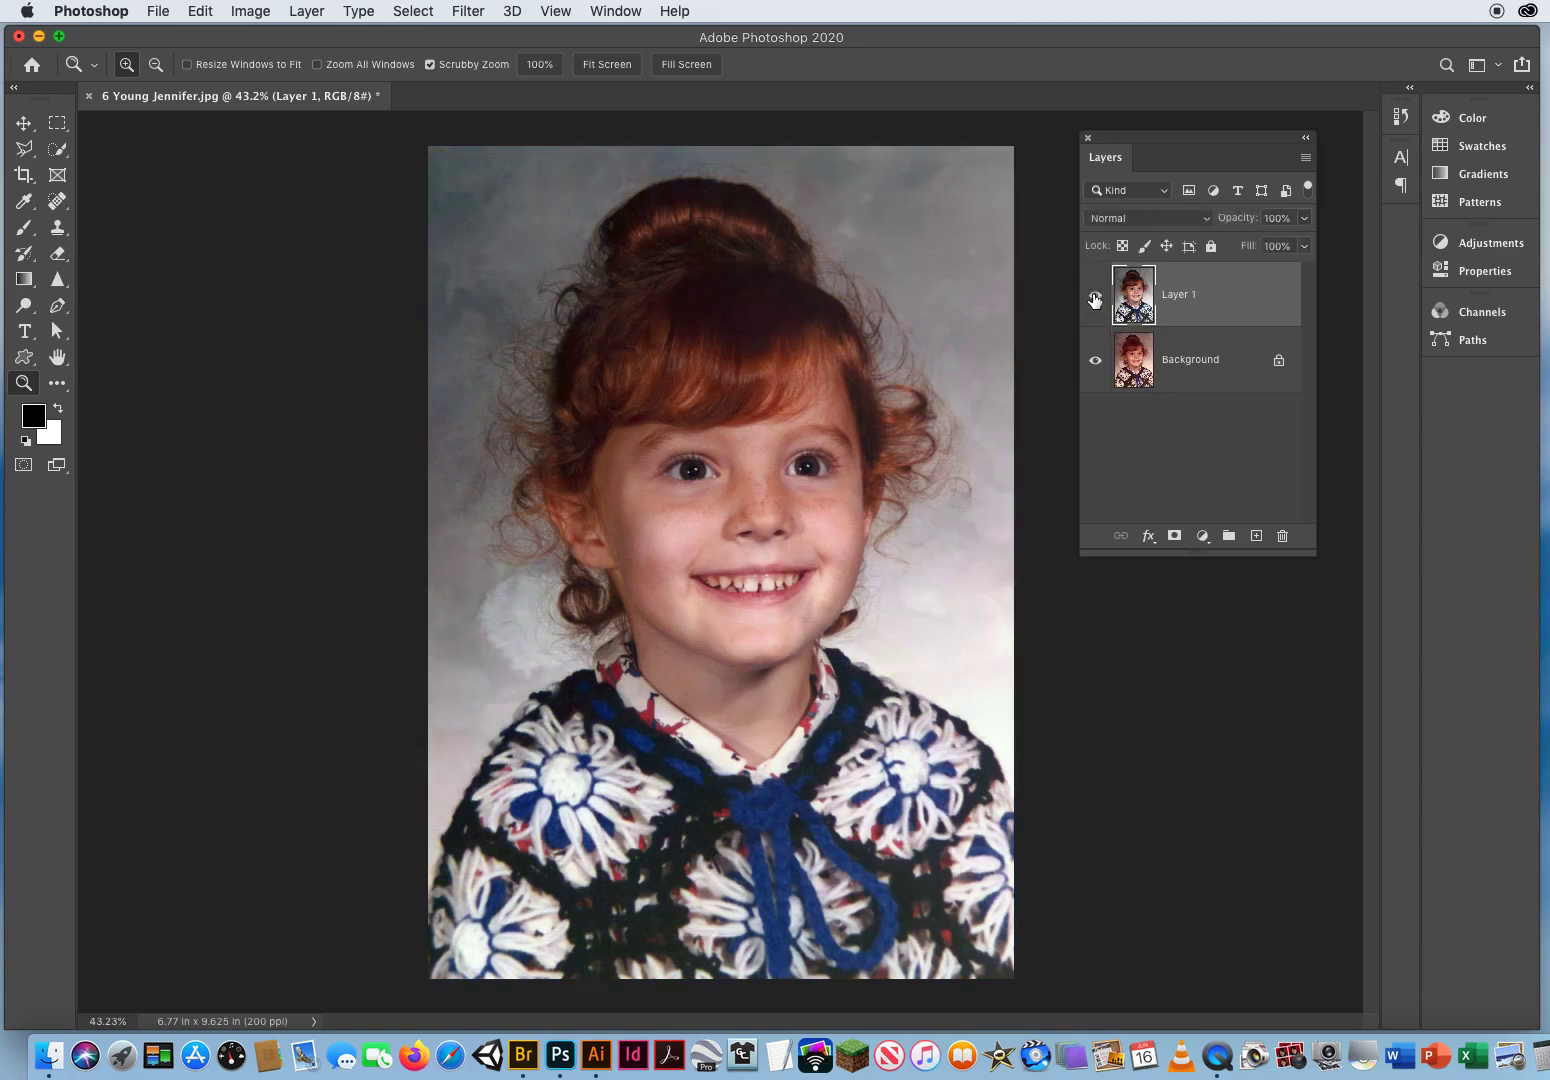
left_click(1095, 299)
left_click(1095, 298)
left_click(1095, 299)
left_click(1095, 299)
left_click(1095, 299)
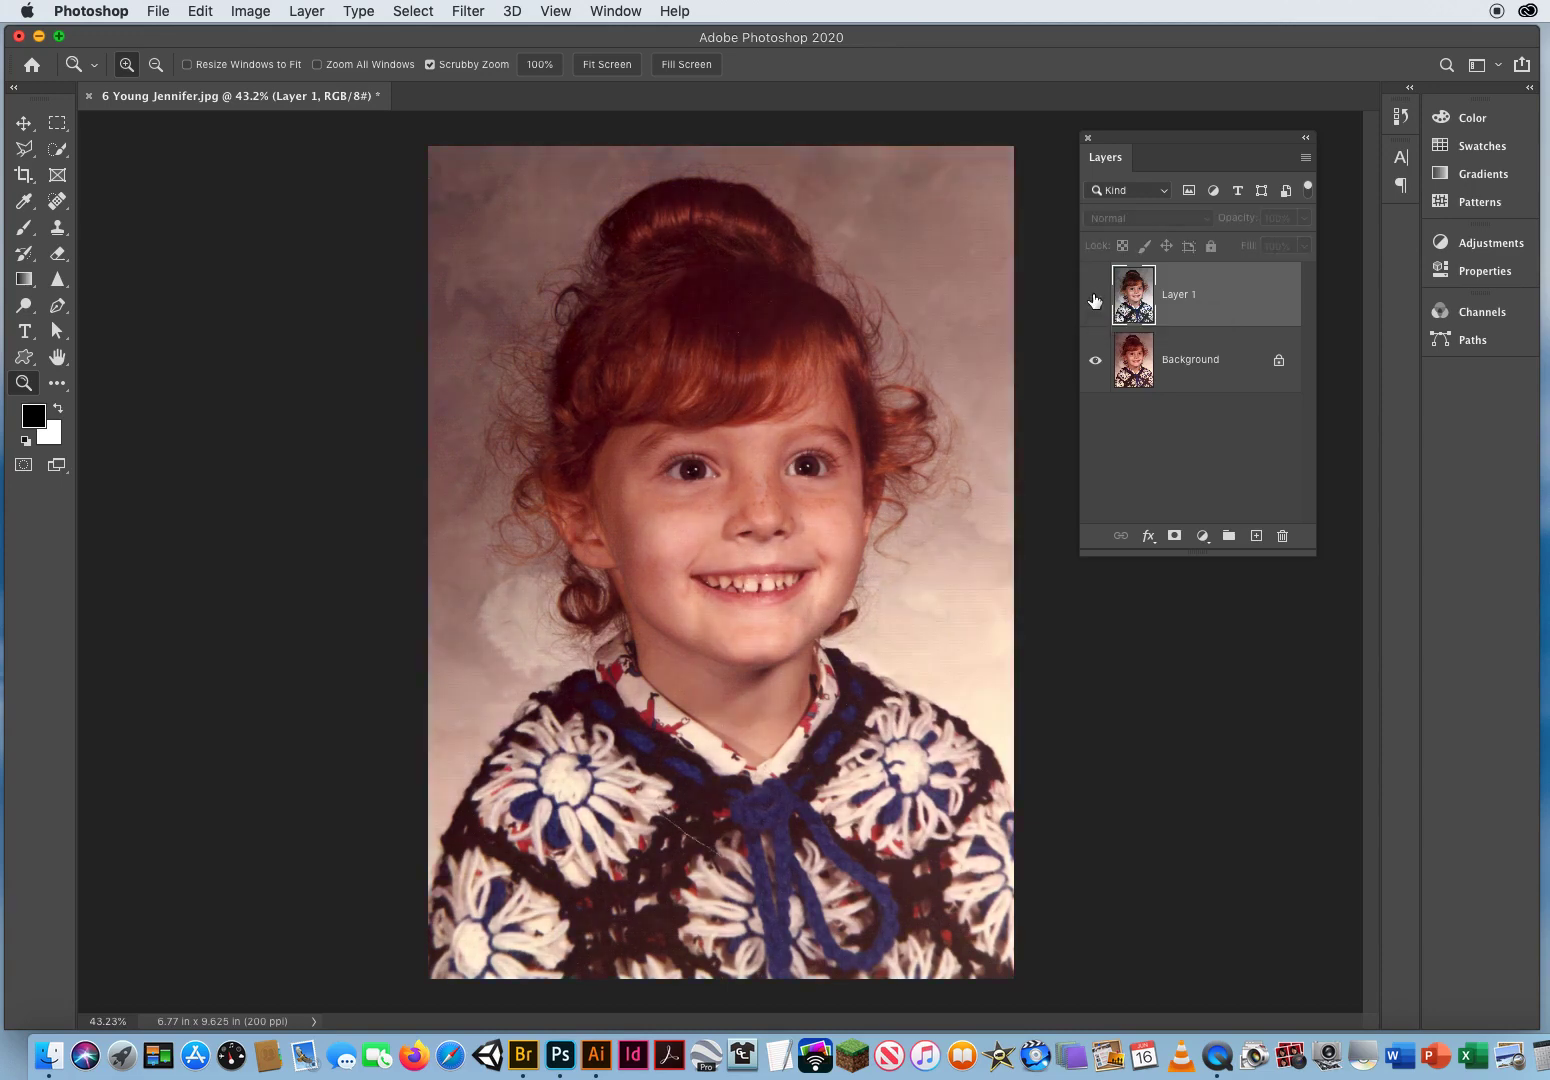
left_click(1095, 299)
left_click(1095, 299)
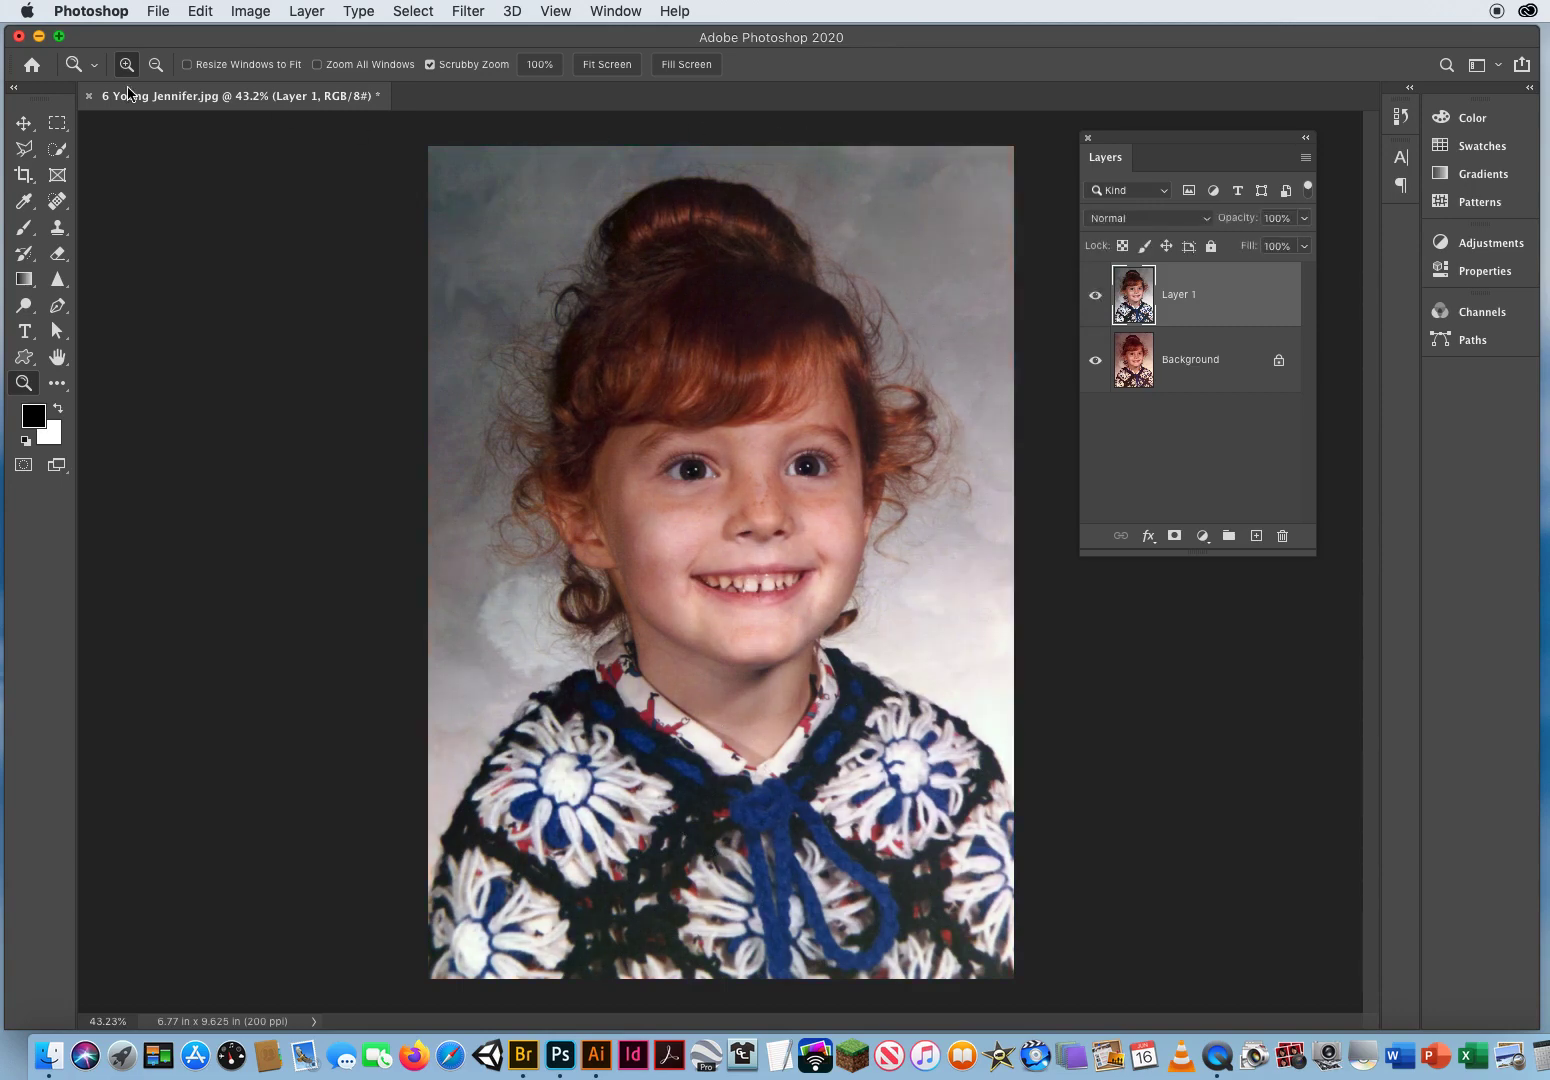
left_click(21, 124)
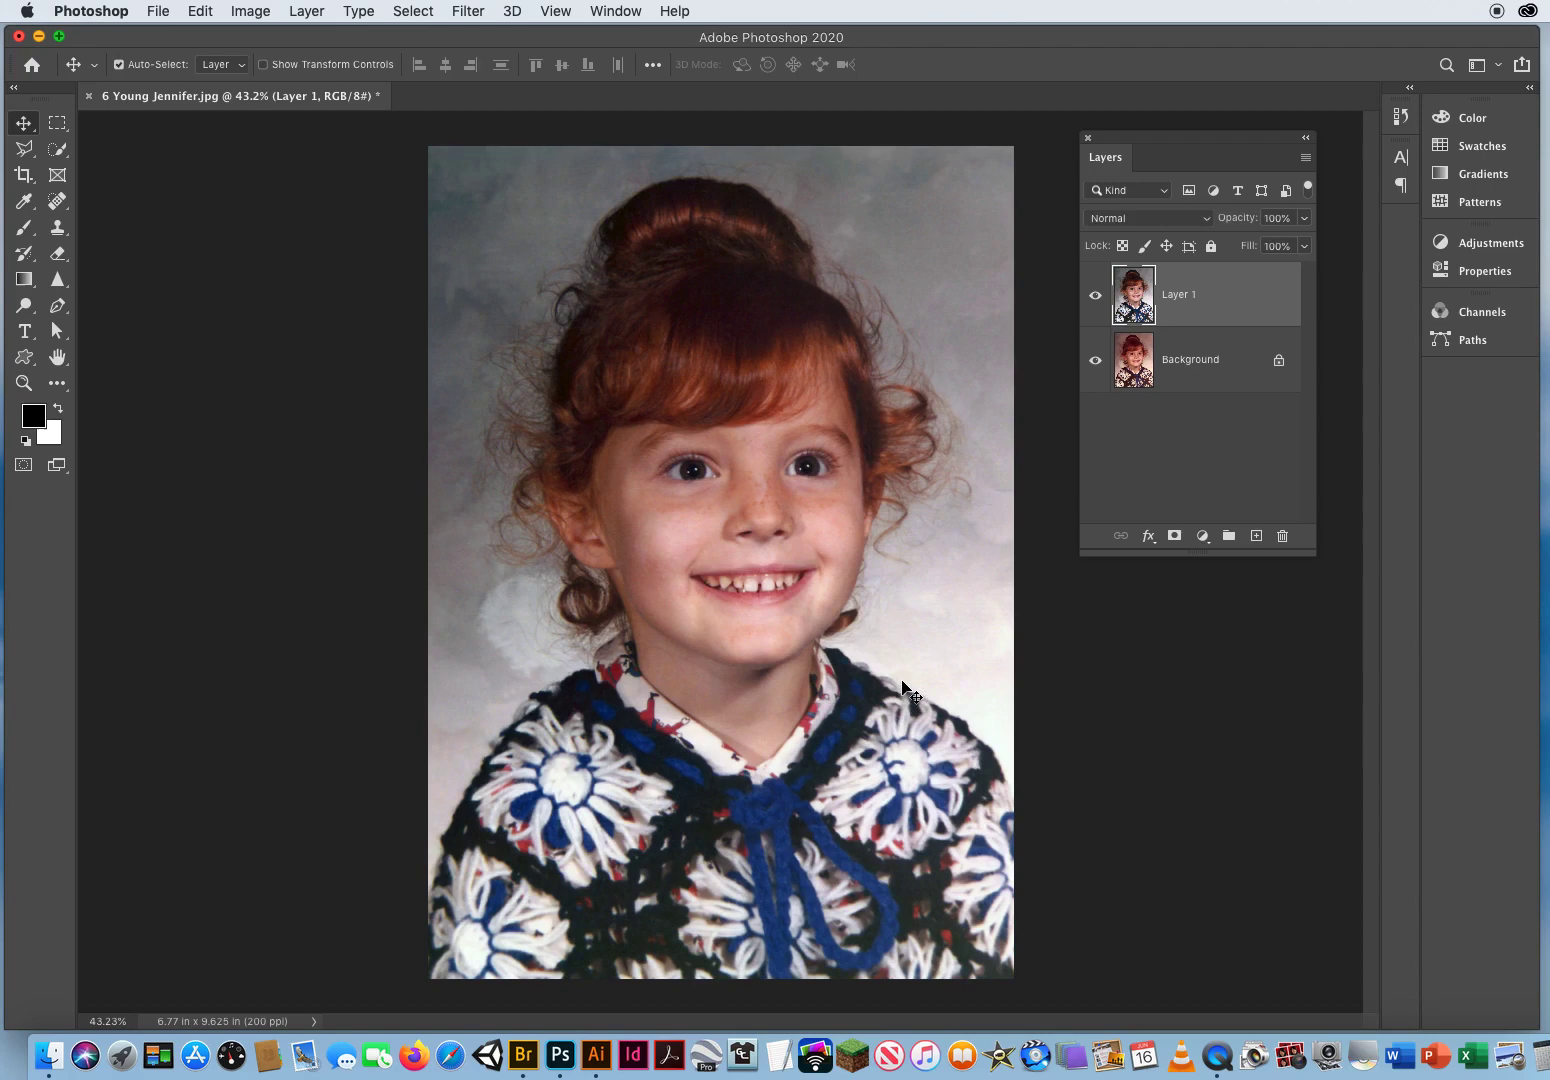